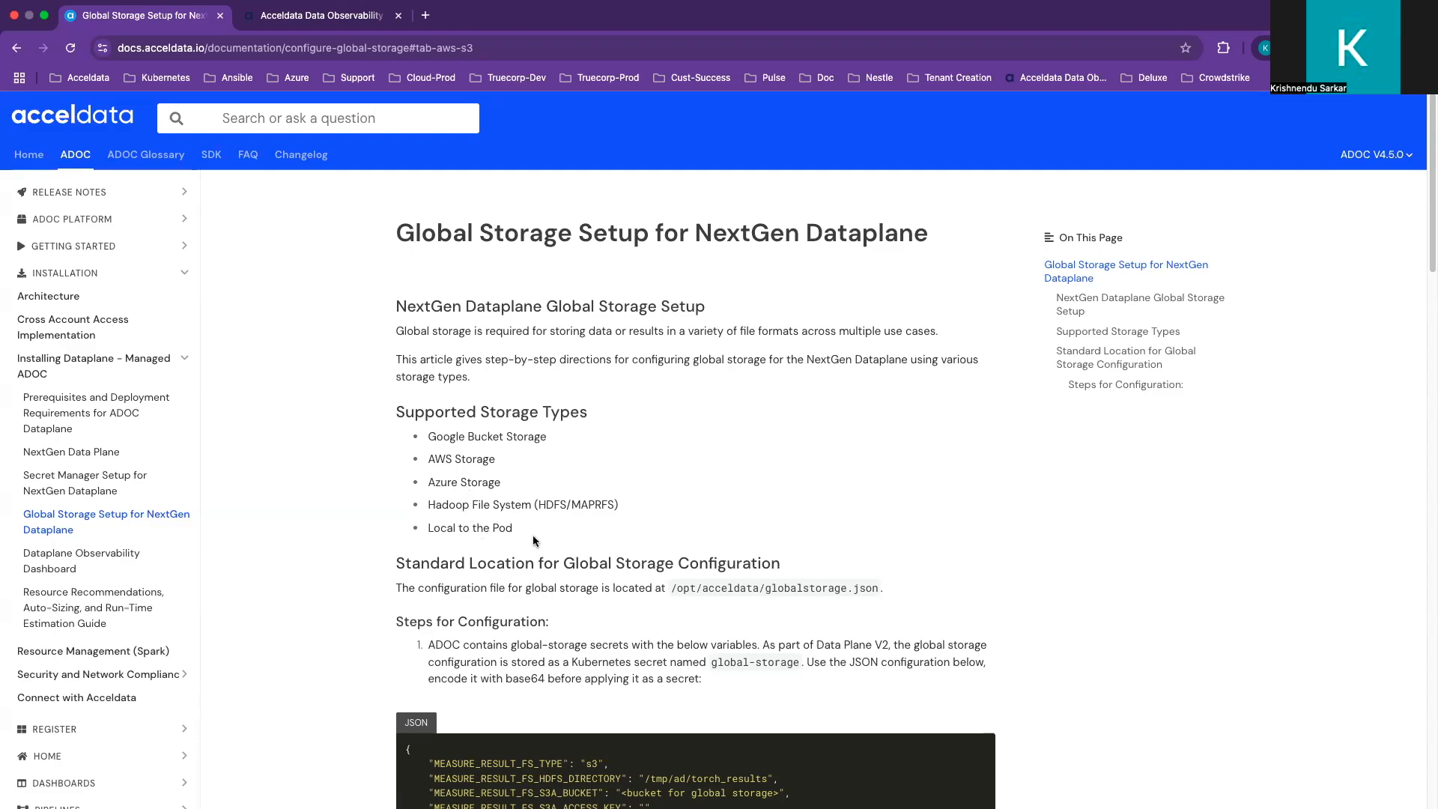
- Scroll down to the global-storage JSON template under Steps for Configuration
scroll(536, 540, "down", 1)
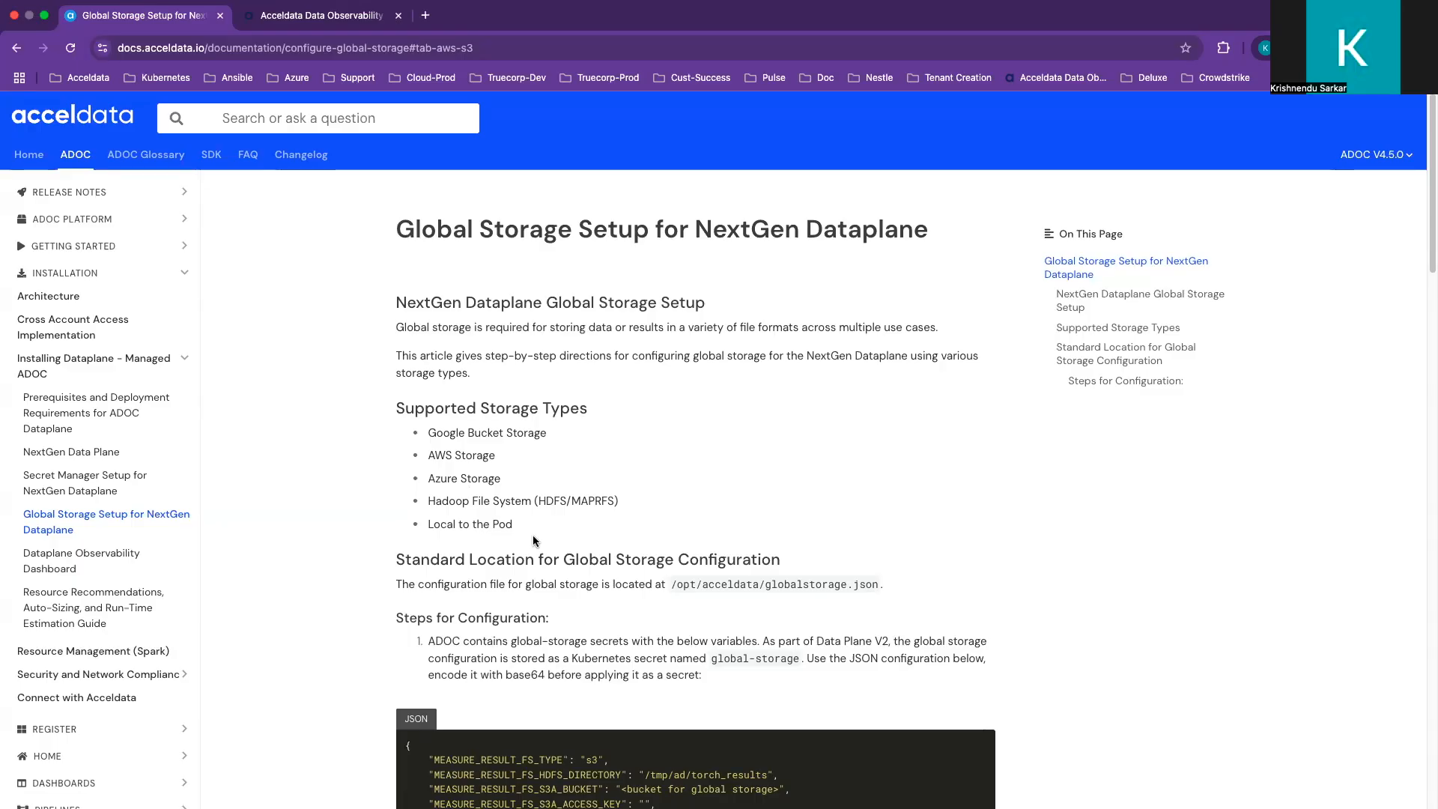
scroll(535, 541, "down", 1)
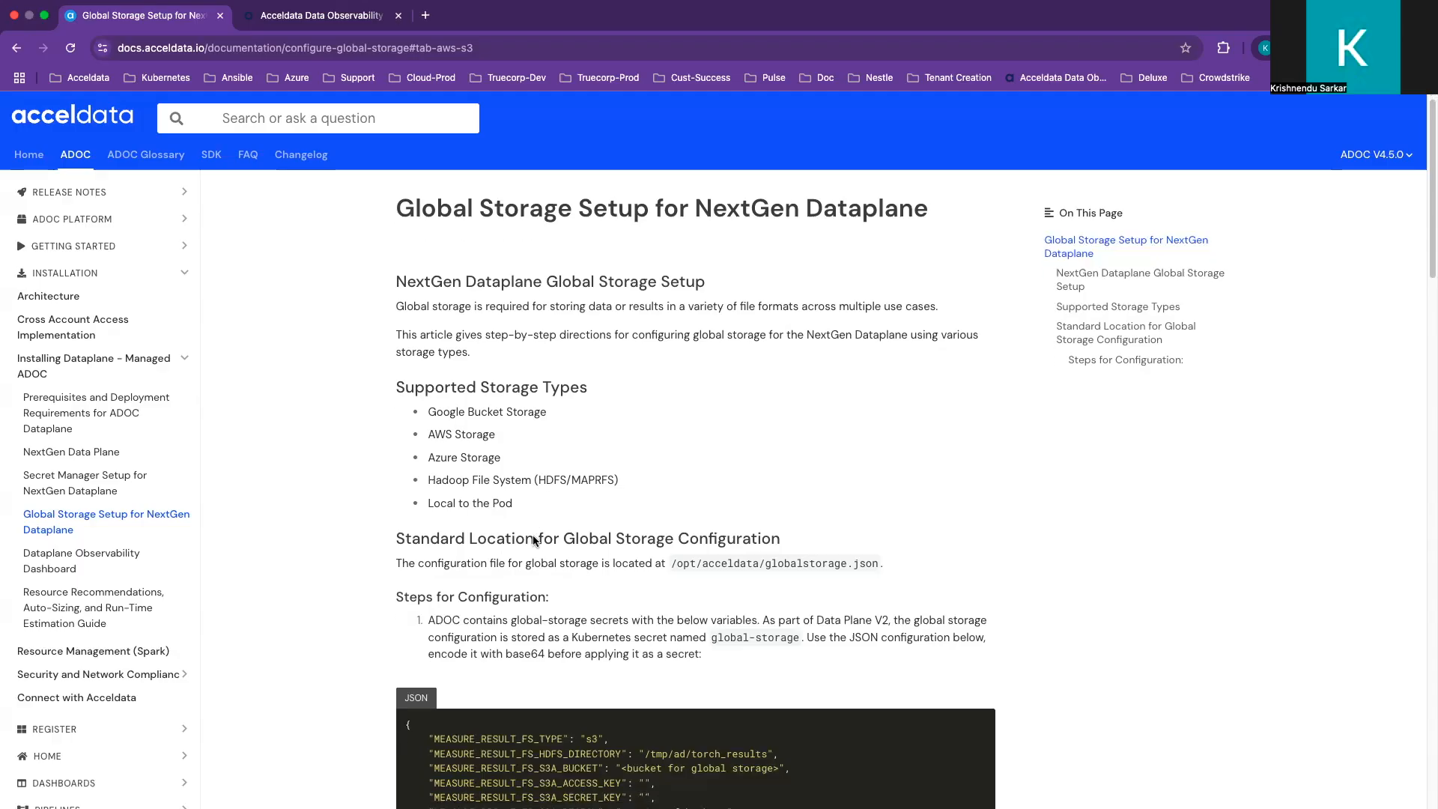
scroll(536, 540, "down", 1)
scroll(533, 538, "down", 3)
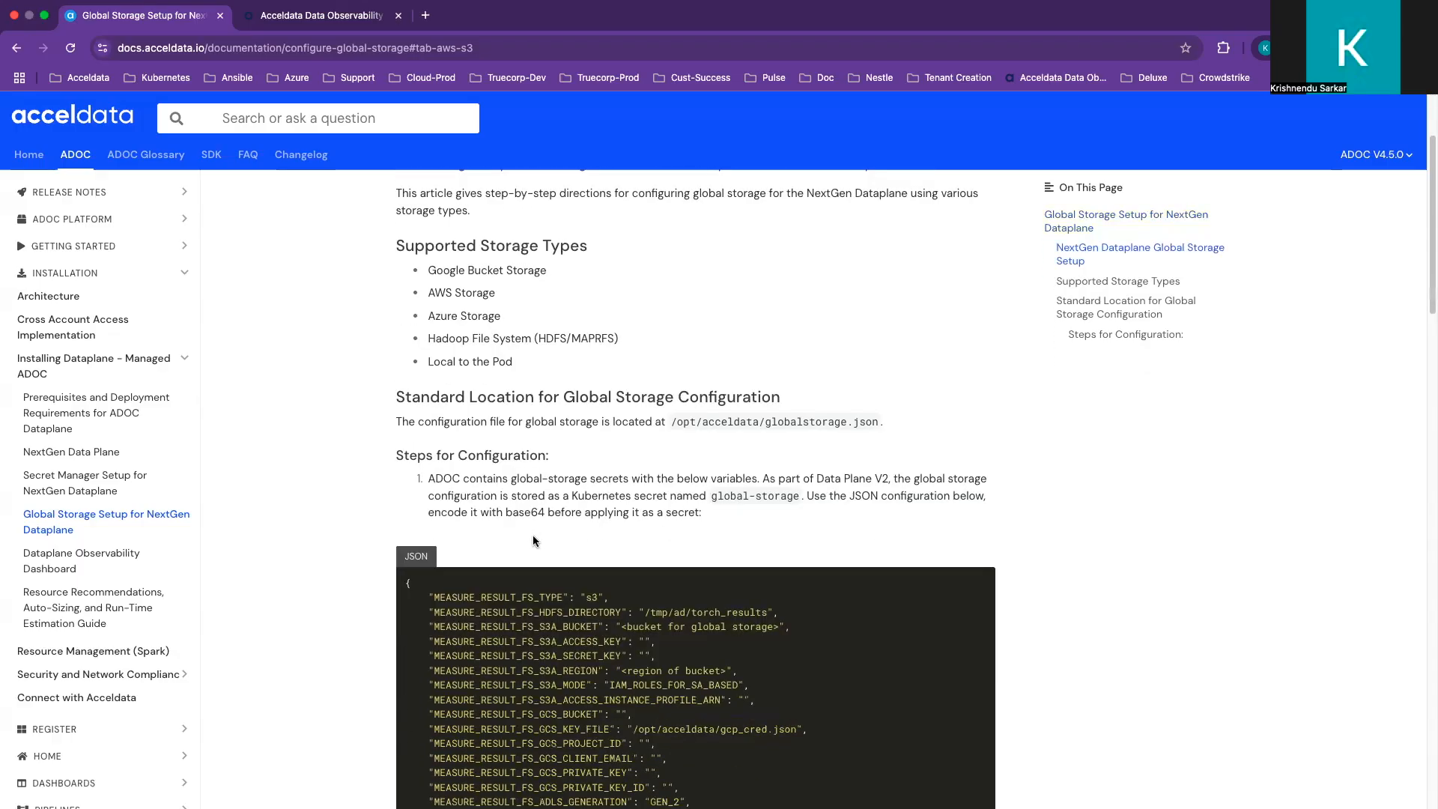
scroll(468, 494, "down", 5)
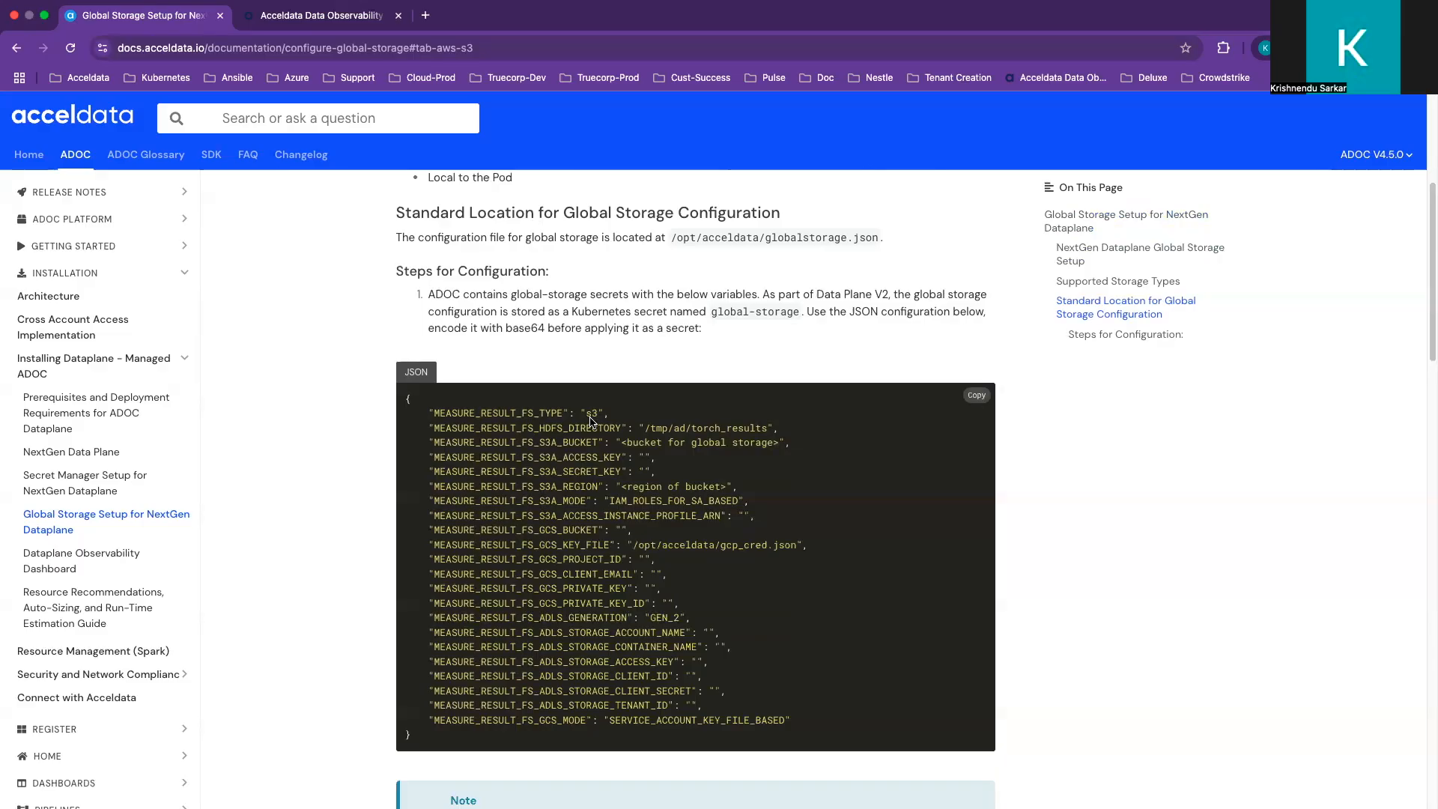
- Highlight the S3A bucket, access key and secret key entries, then scroll to the blank-keys note
left_click_drag(434, 445, 605, 450)
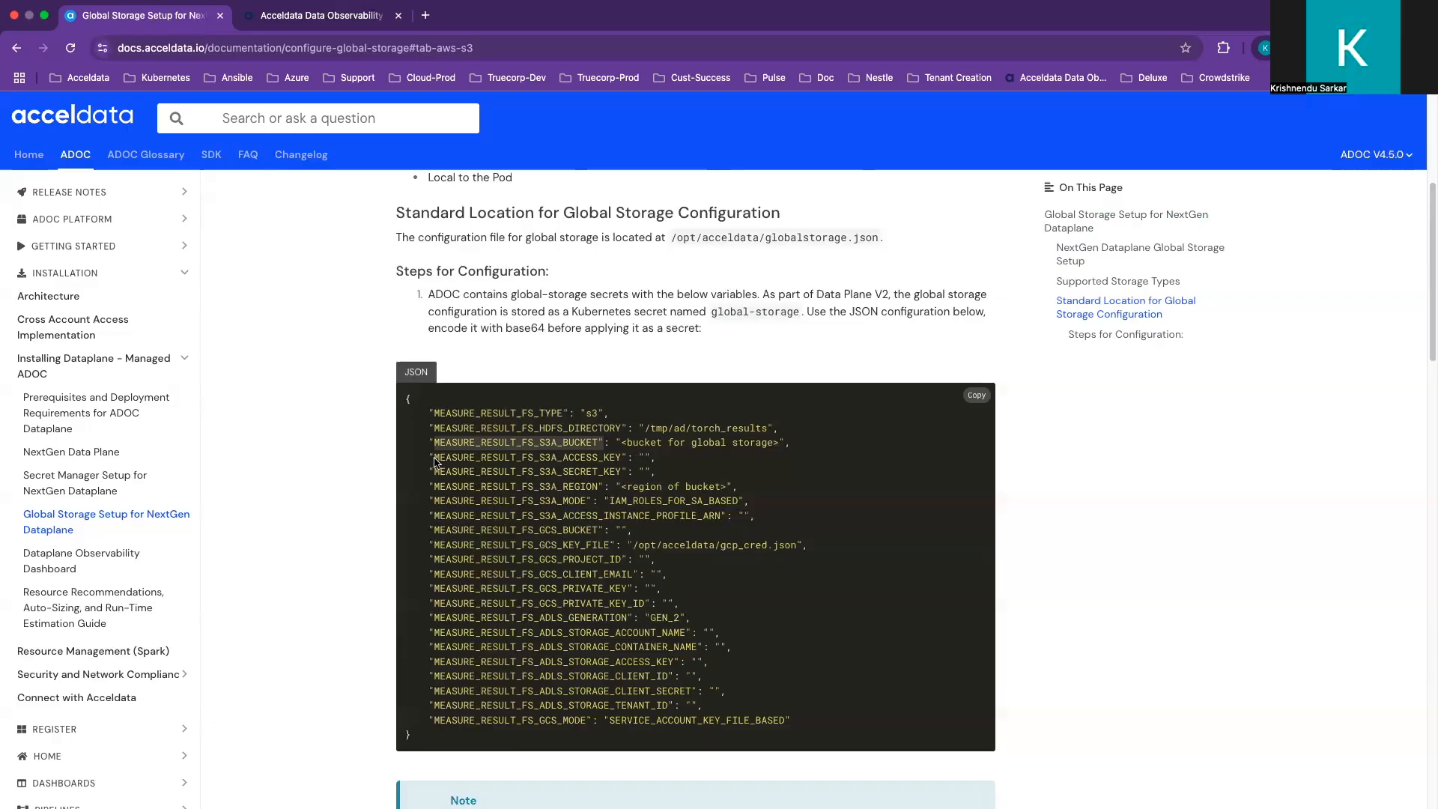
left_click_drag(434, 457, 621, 460)
double_click(619, 475)
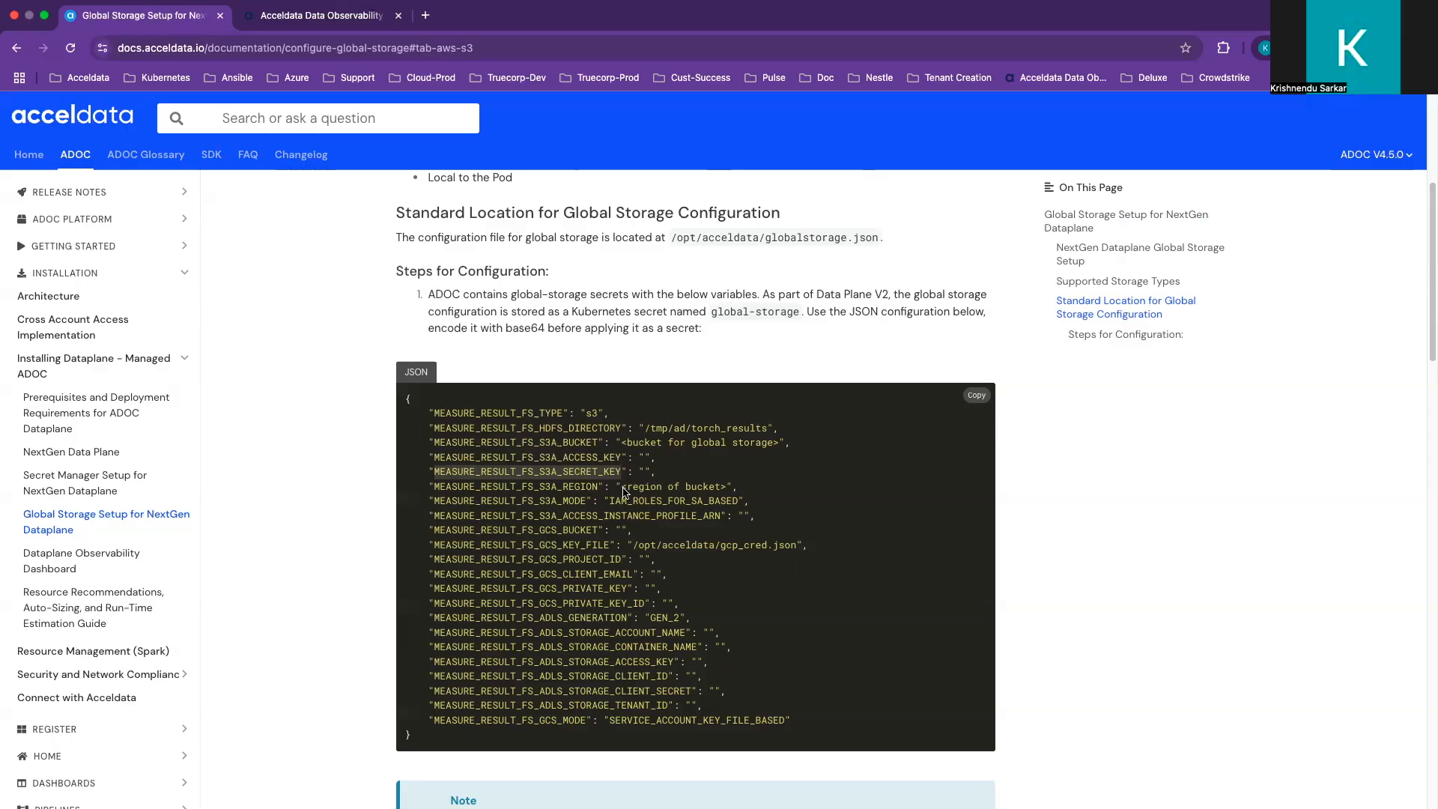
scroll(474, 460, "down", 1)
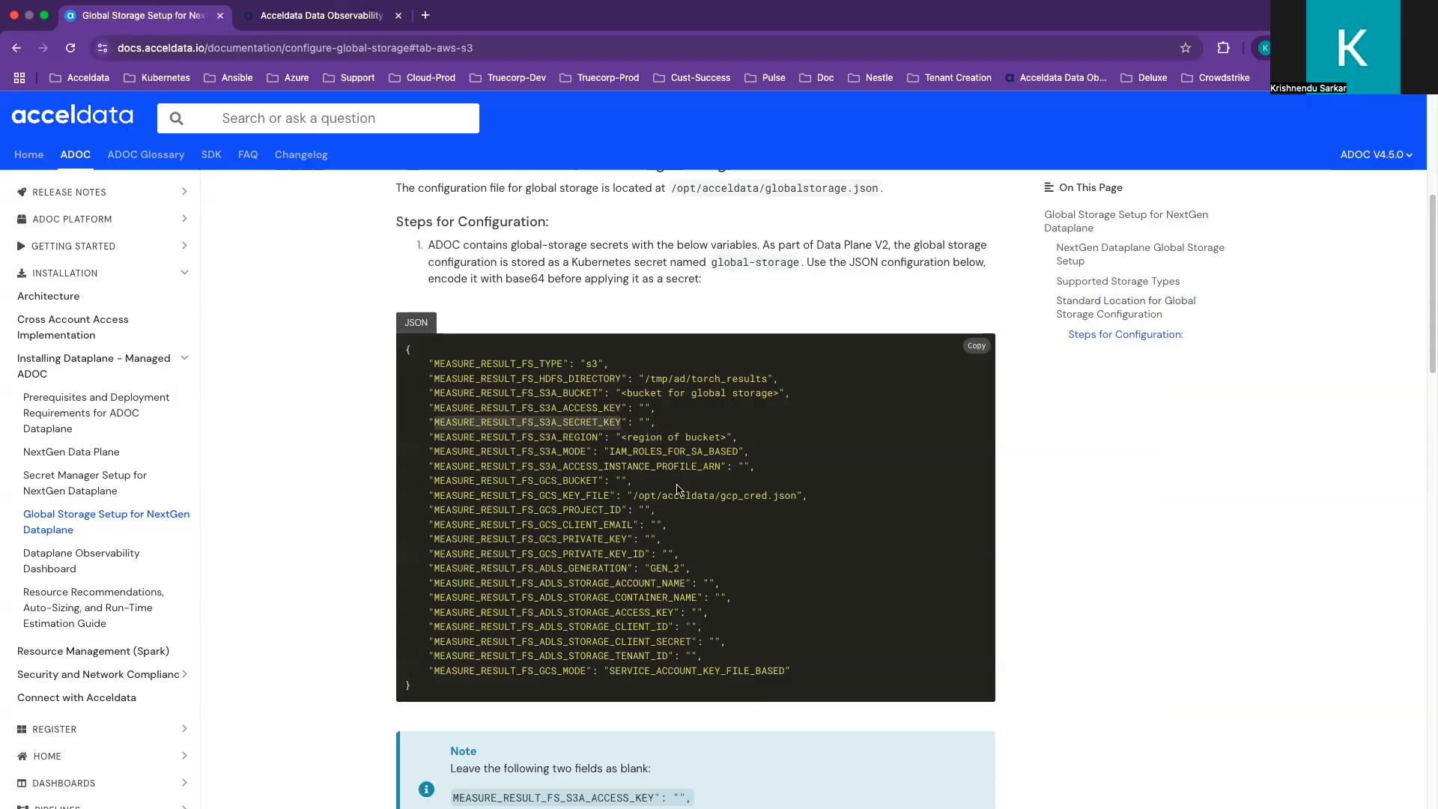
scroll(678, 489, "down", 1)
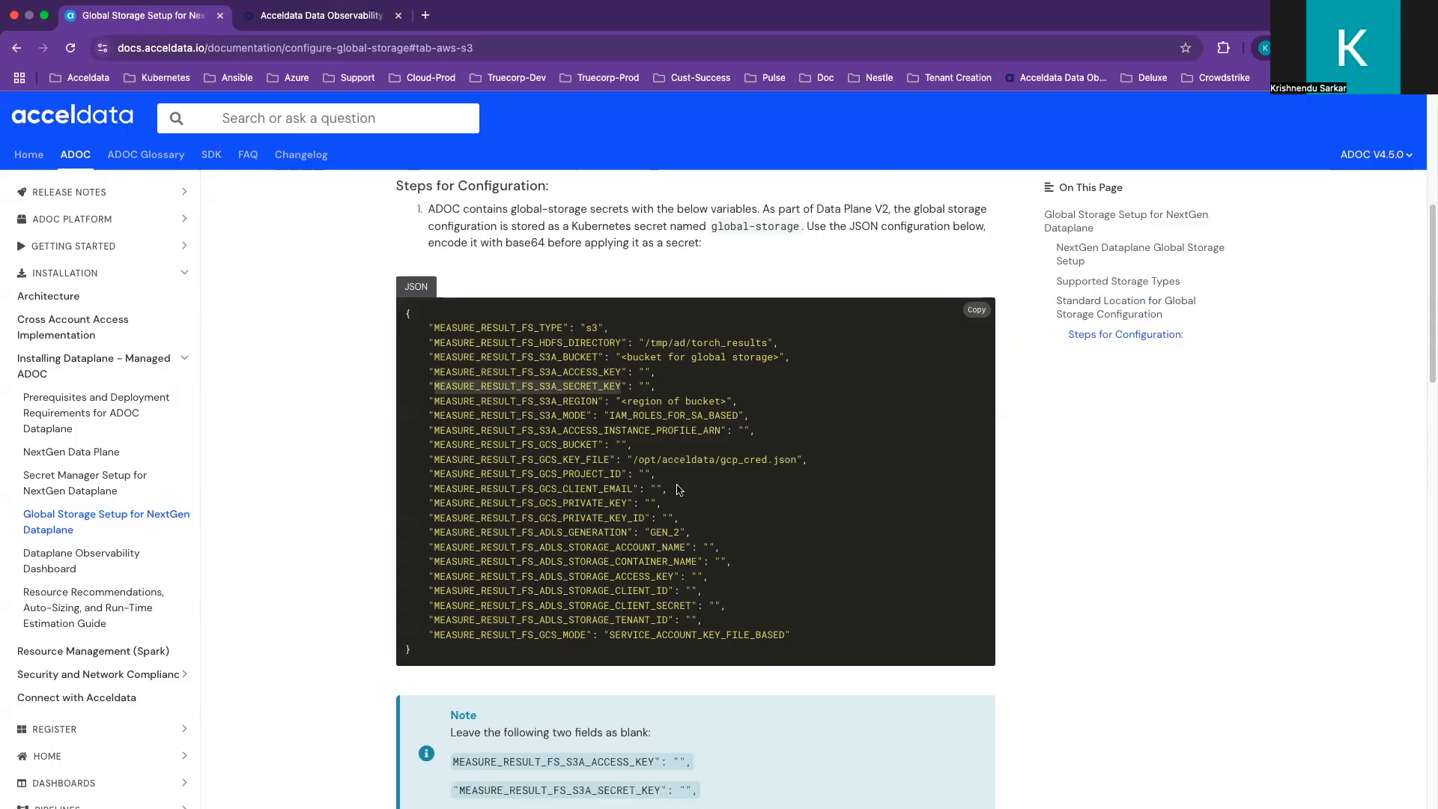
scroll(679, 489, "down", 10)
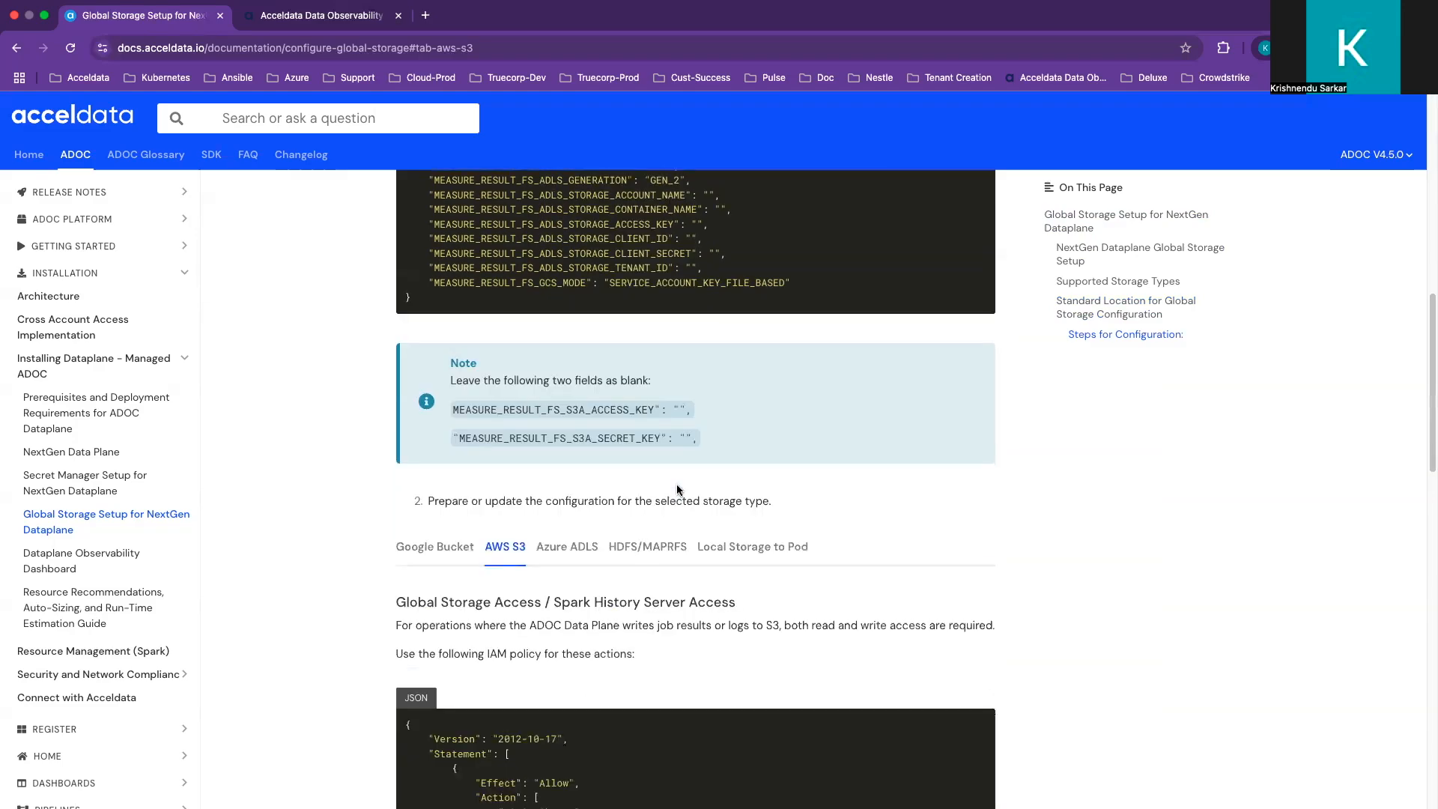
scroll(679, 489, "down", 2)
scroll(509, 400, "down", 2)
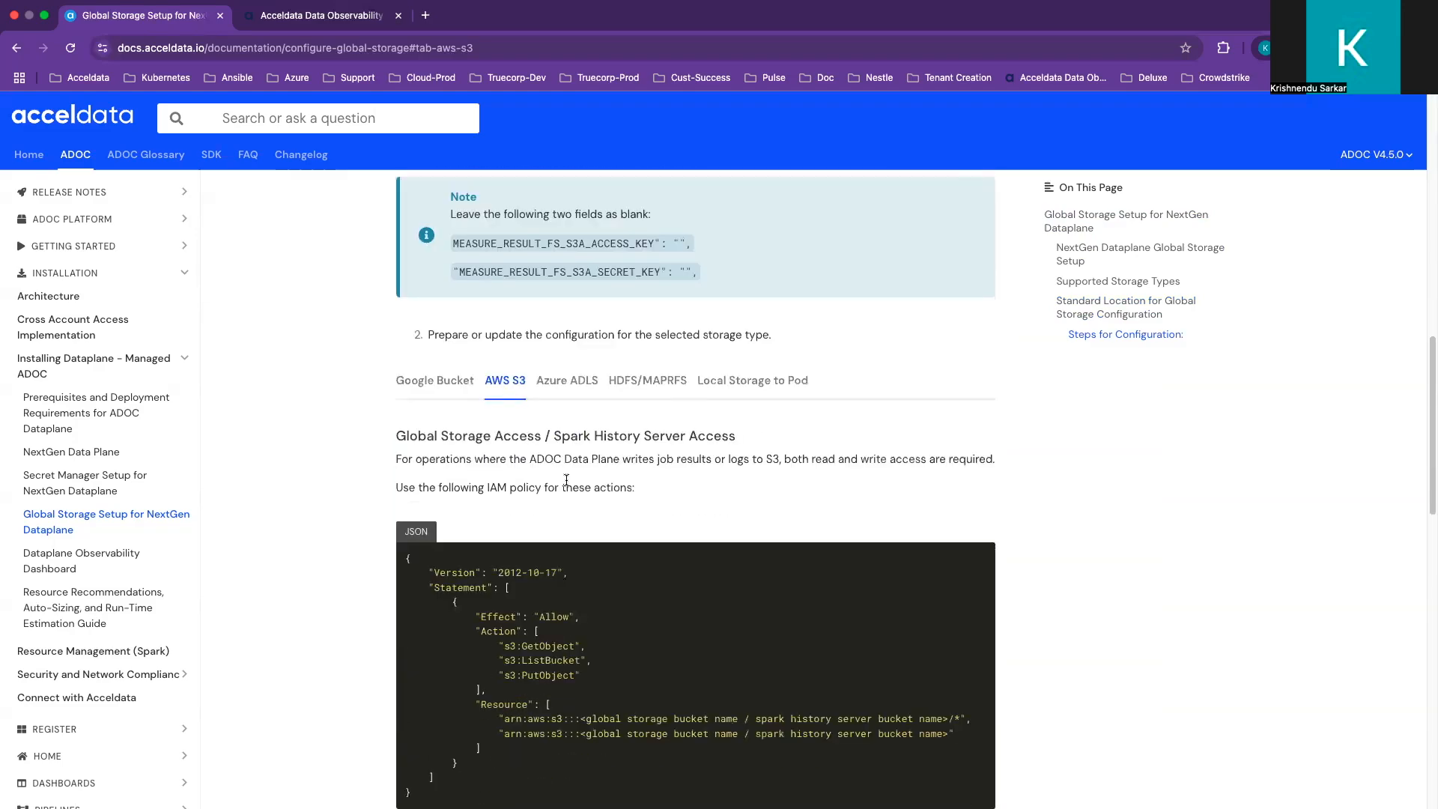
scroll(566, 479, "down", 1)
scroll(402, 516, "down", 1)
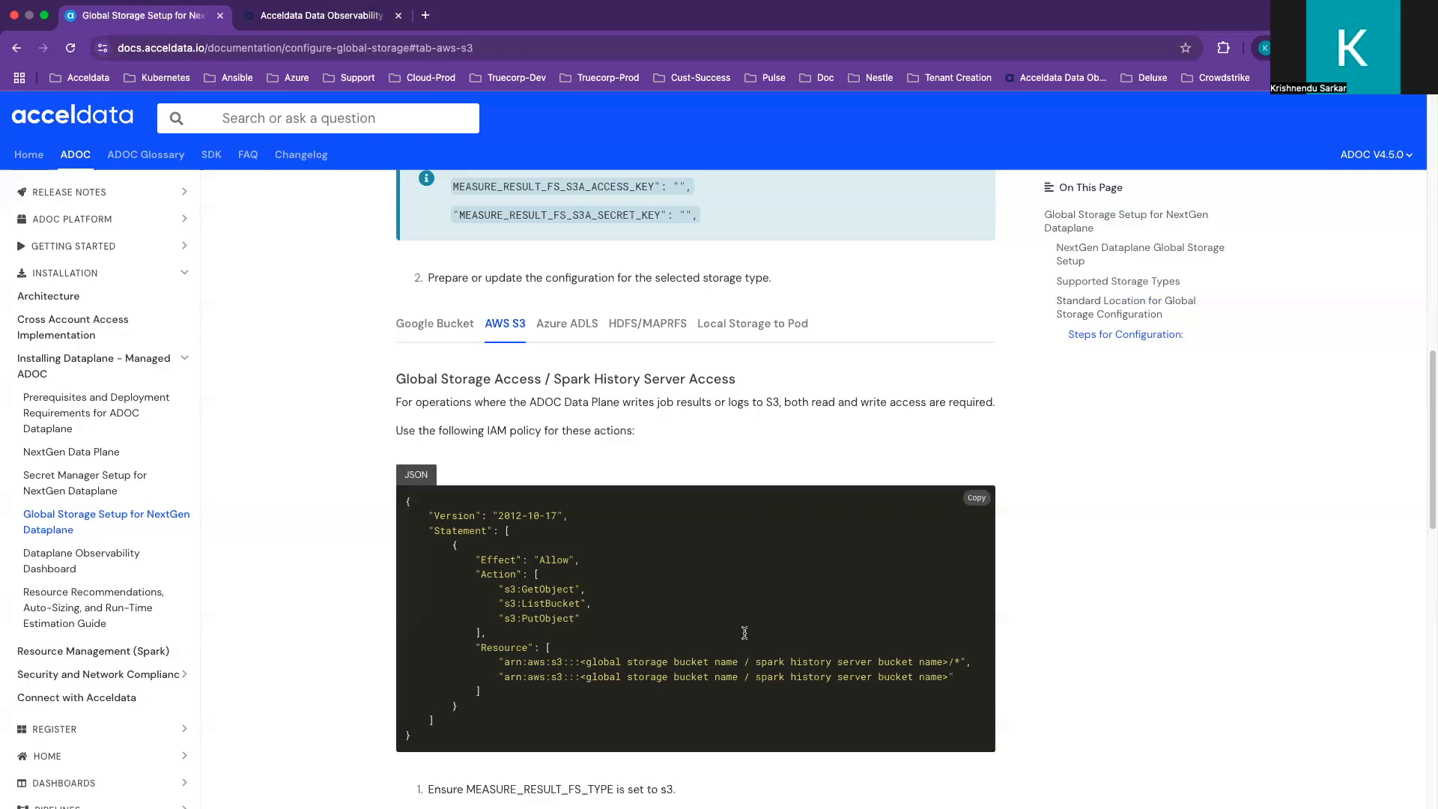
scroll(745, 632, "down", 1)
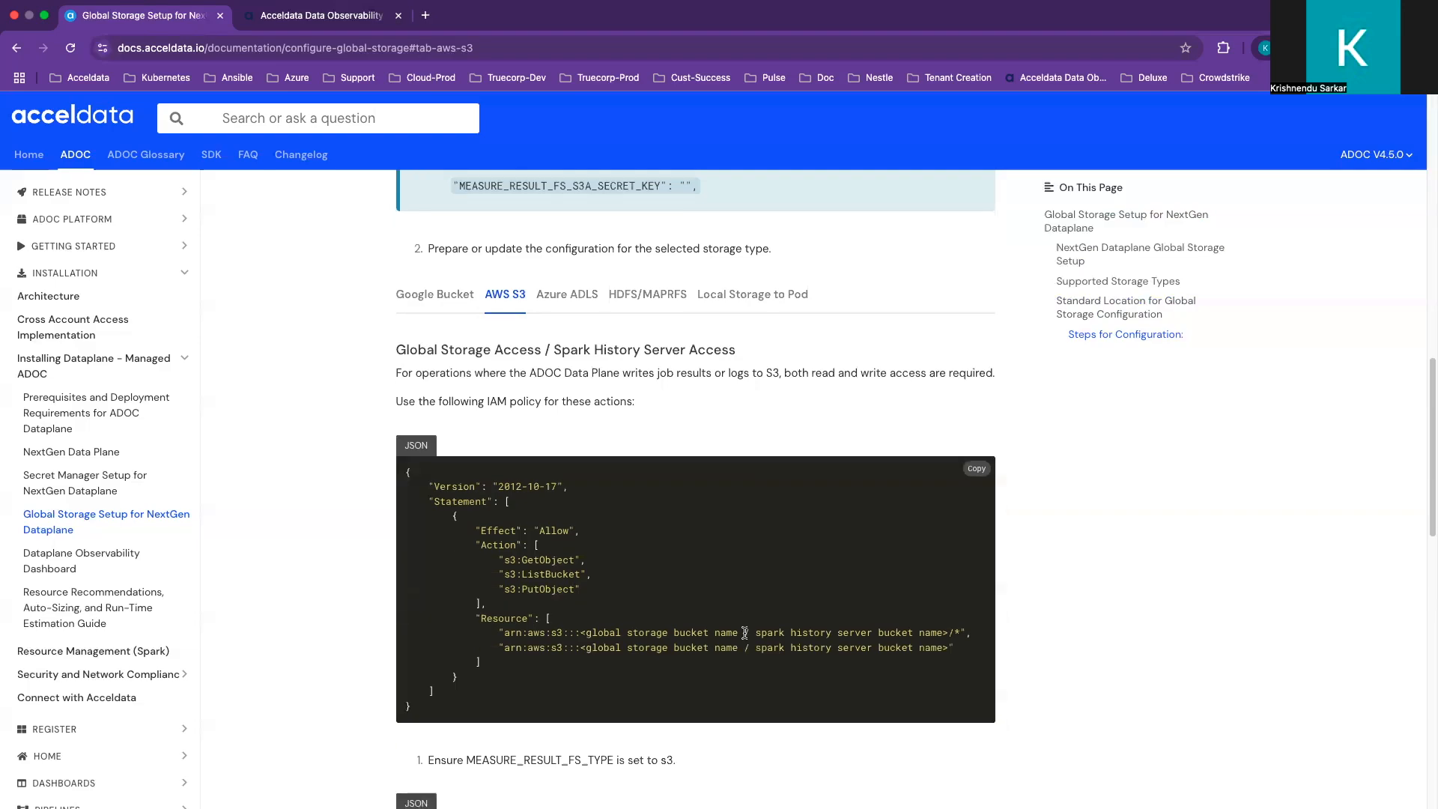
scroll(744, 632, "down", 1)
scroll(590, 578, "down", 7)
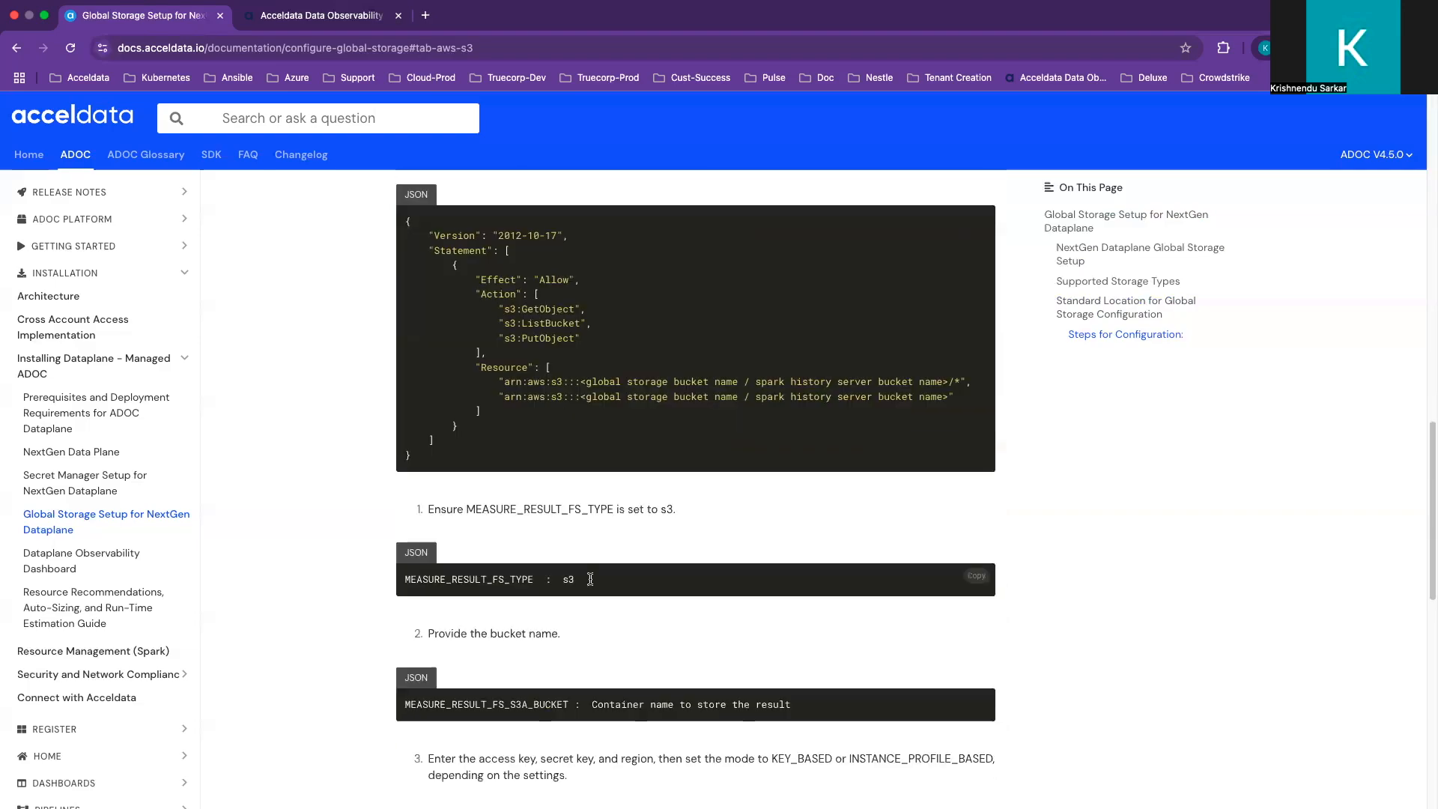
left_click_drag(565, 583, 583, 582)
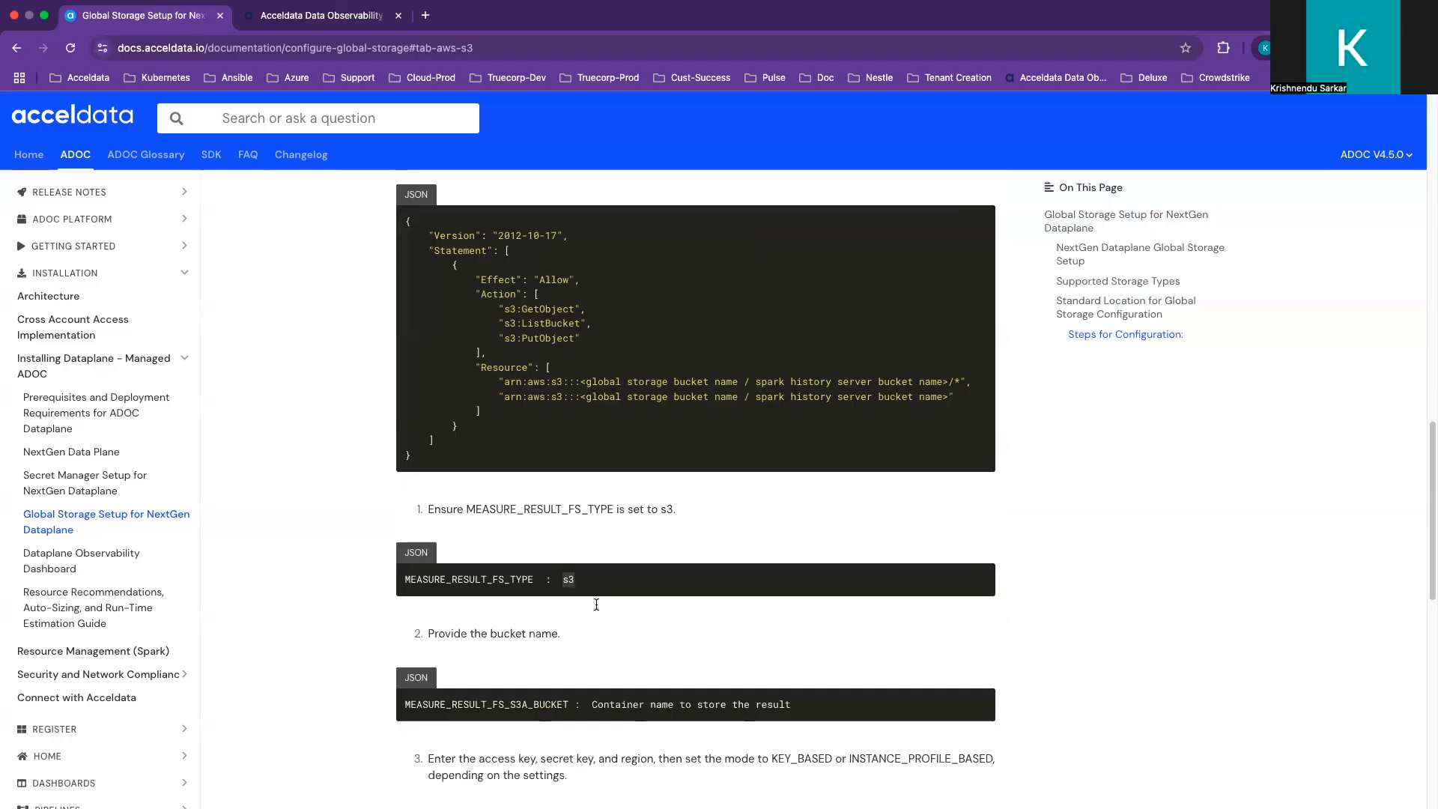
scroll(594, 603, "down", 3)
left_click_drag(592, 603, 791, 604)
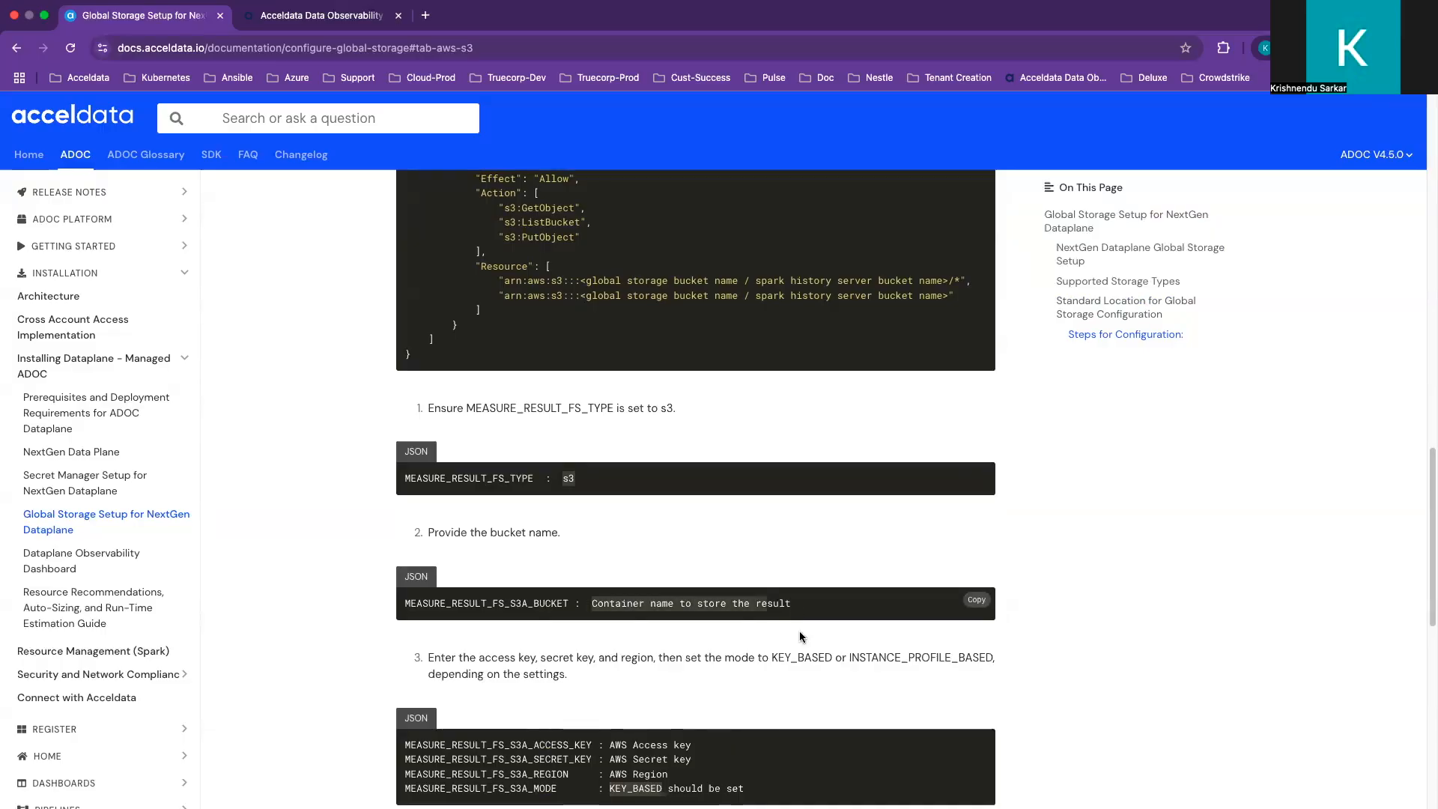
scroll(727, 681, "down", 1)
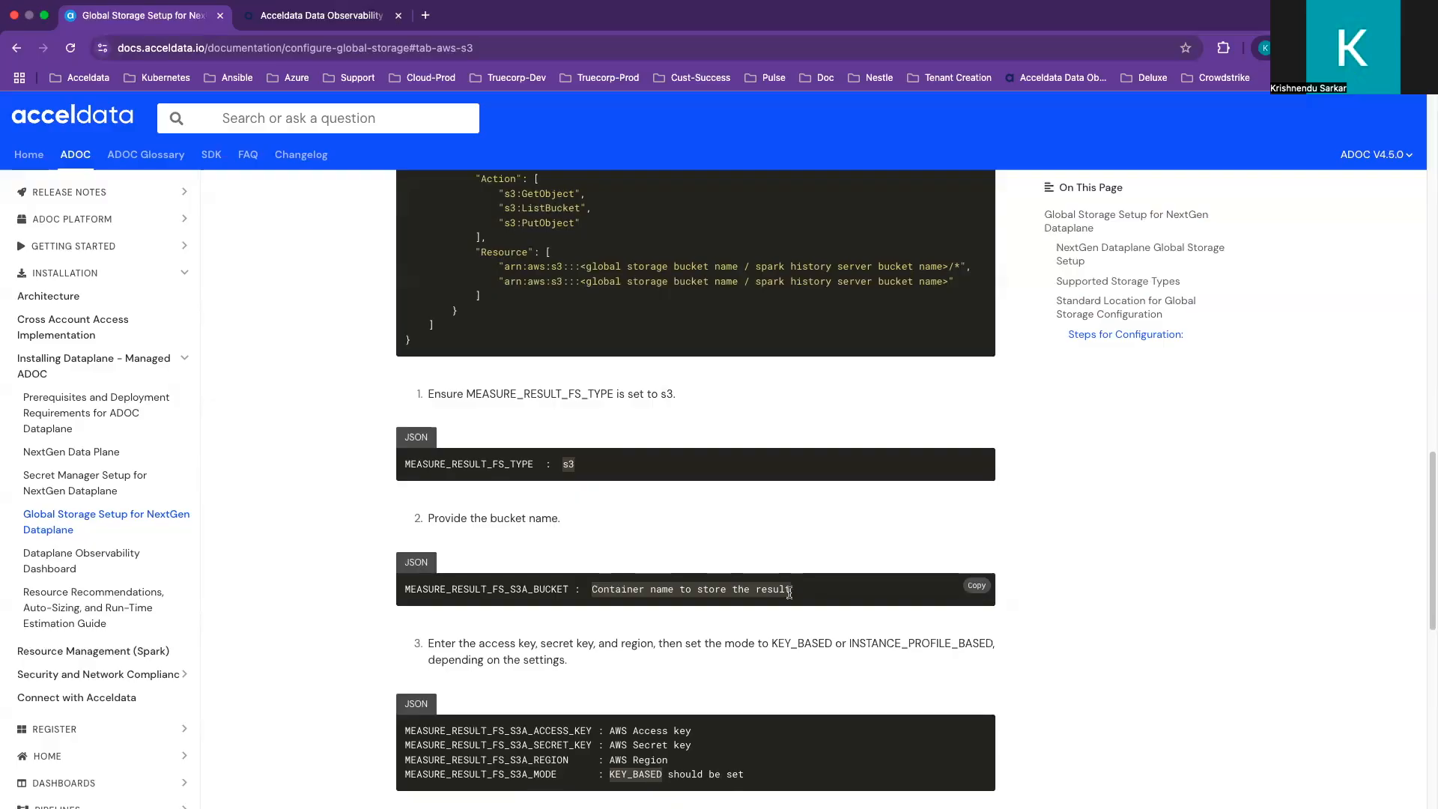
scroll(749, 588, "up", 15)
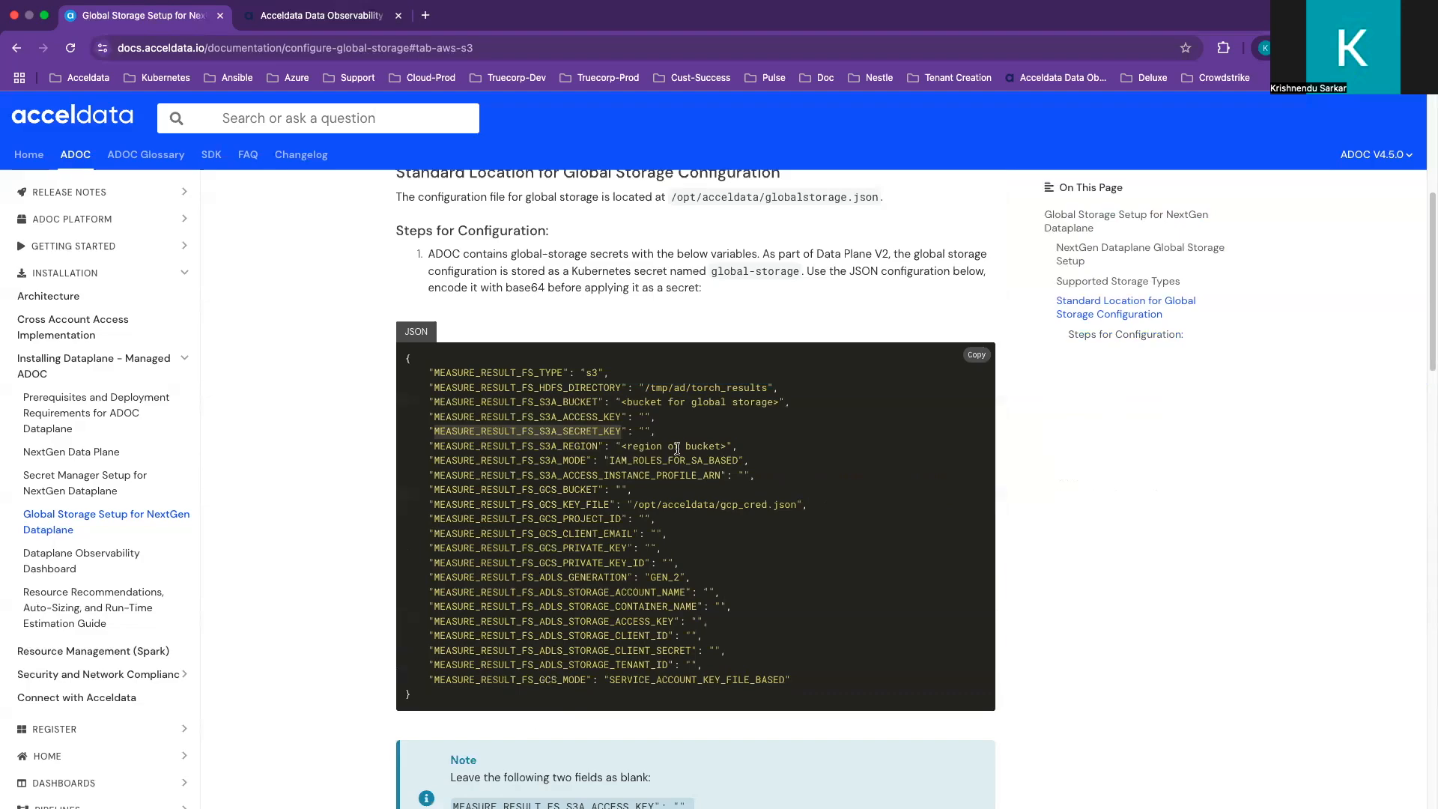
left_click(310, 18)
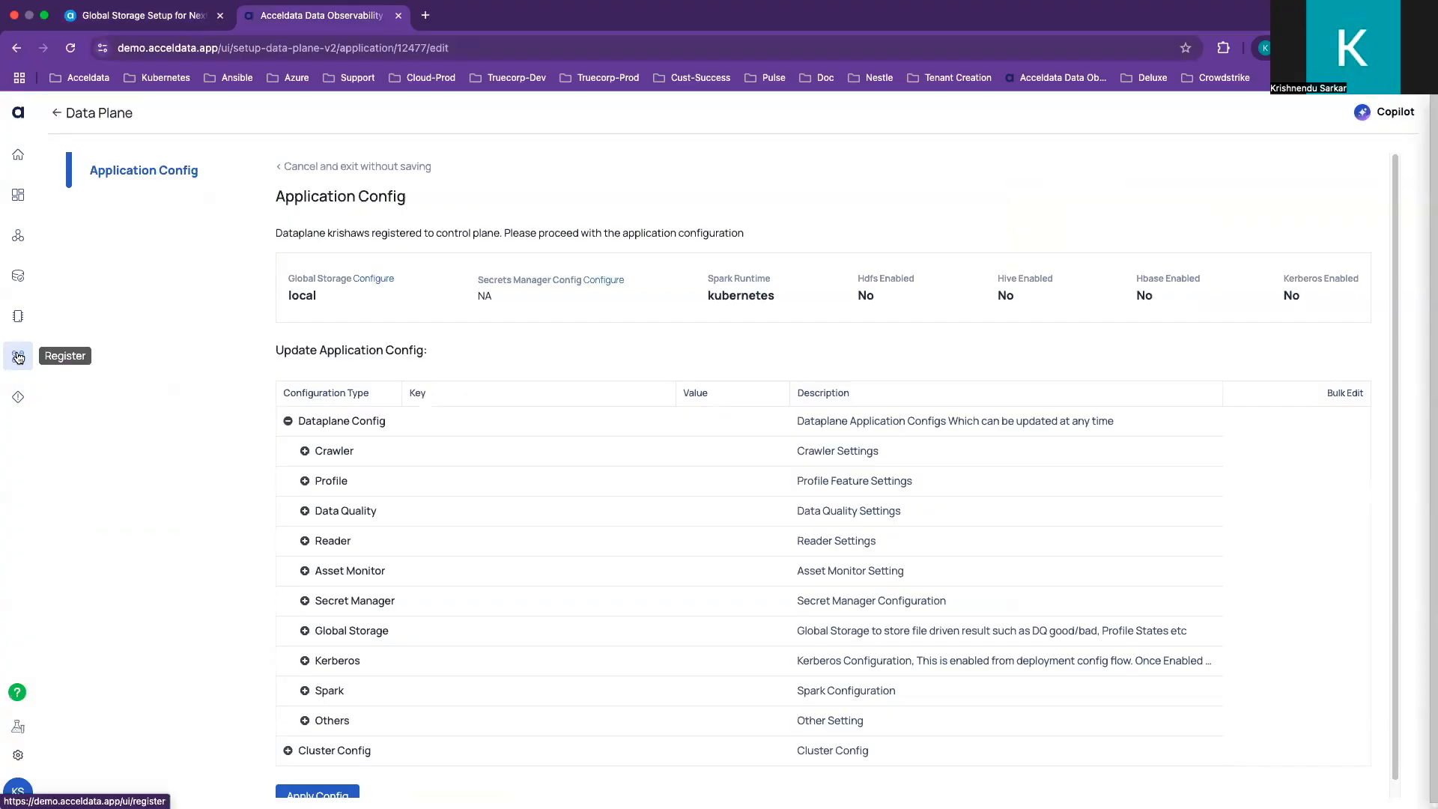
- Filter Register > Data Planes to Running and open the V2 data plane's Application Config
left_click(18, 358)
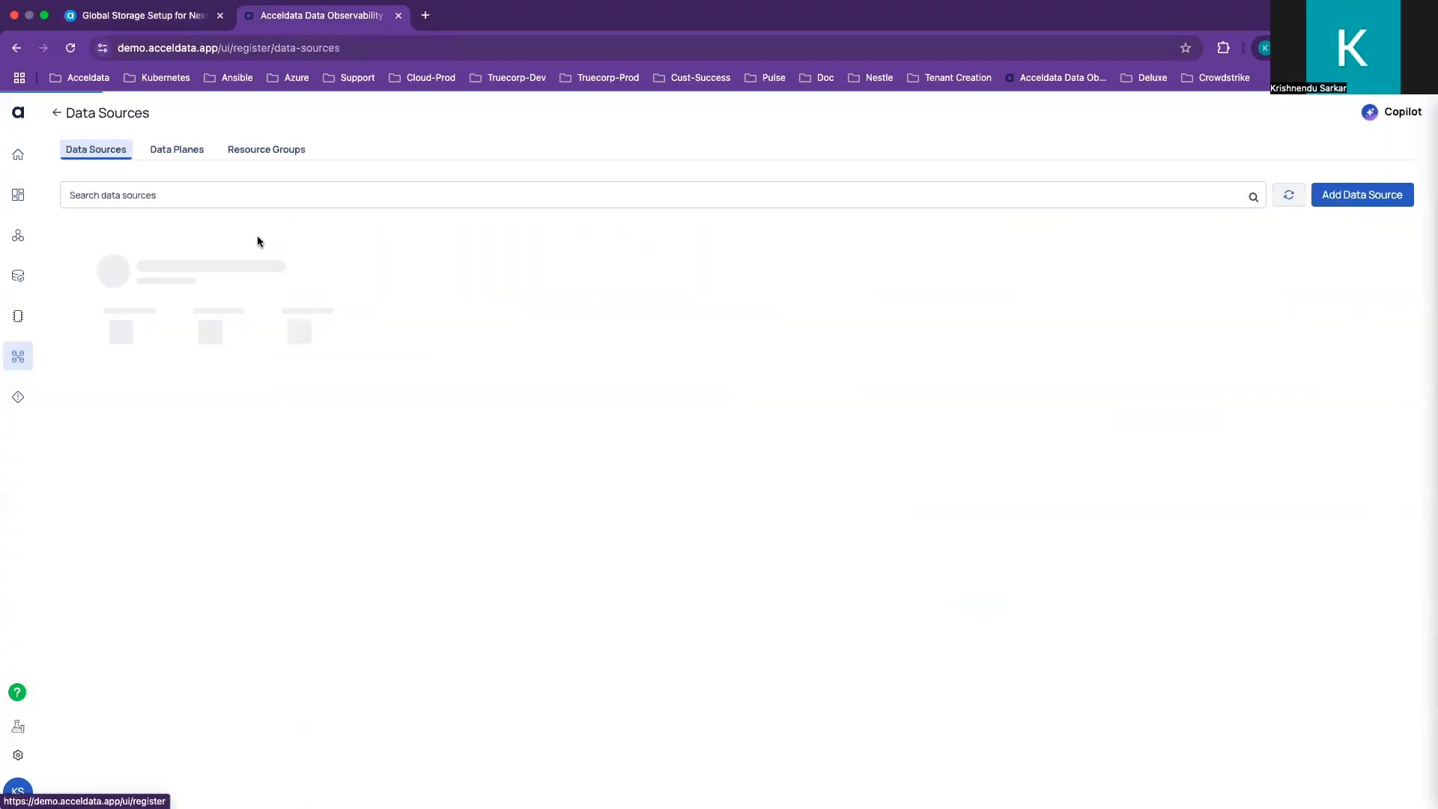
left_click(177, 150)
left_click(197, 220)
left_click(207, 286)
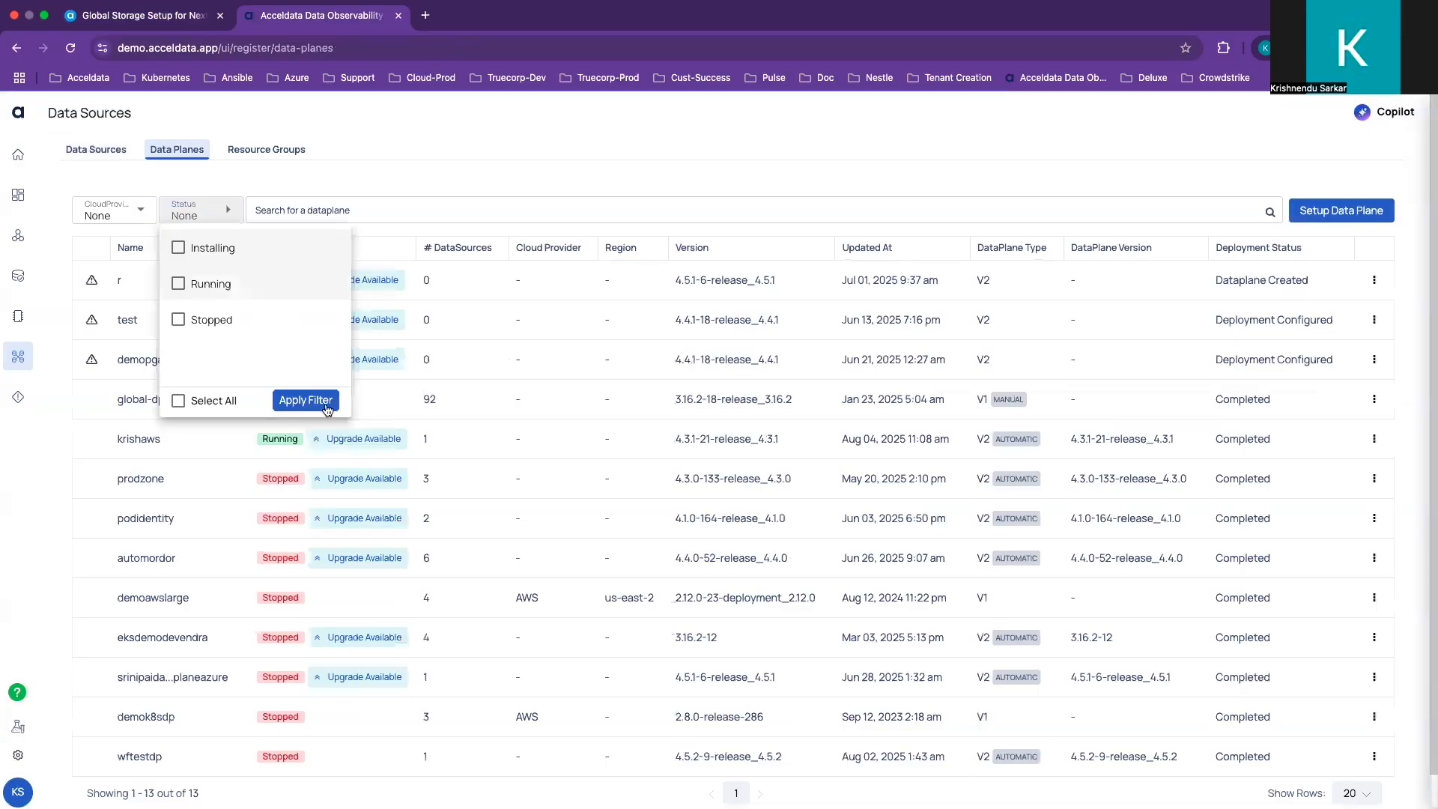
left_click(306, 400)
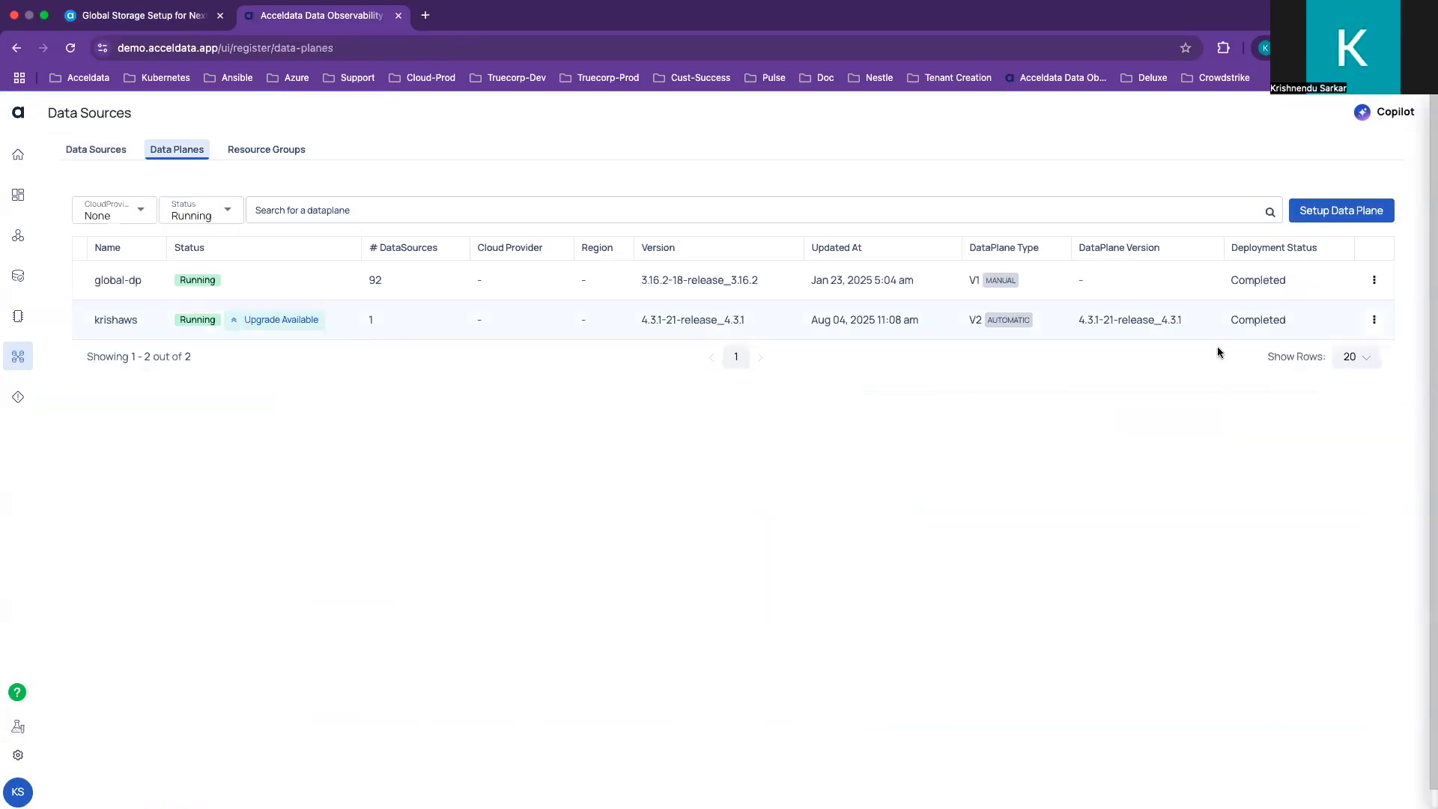
left_click(1374, 322)
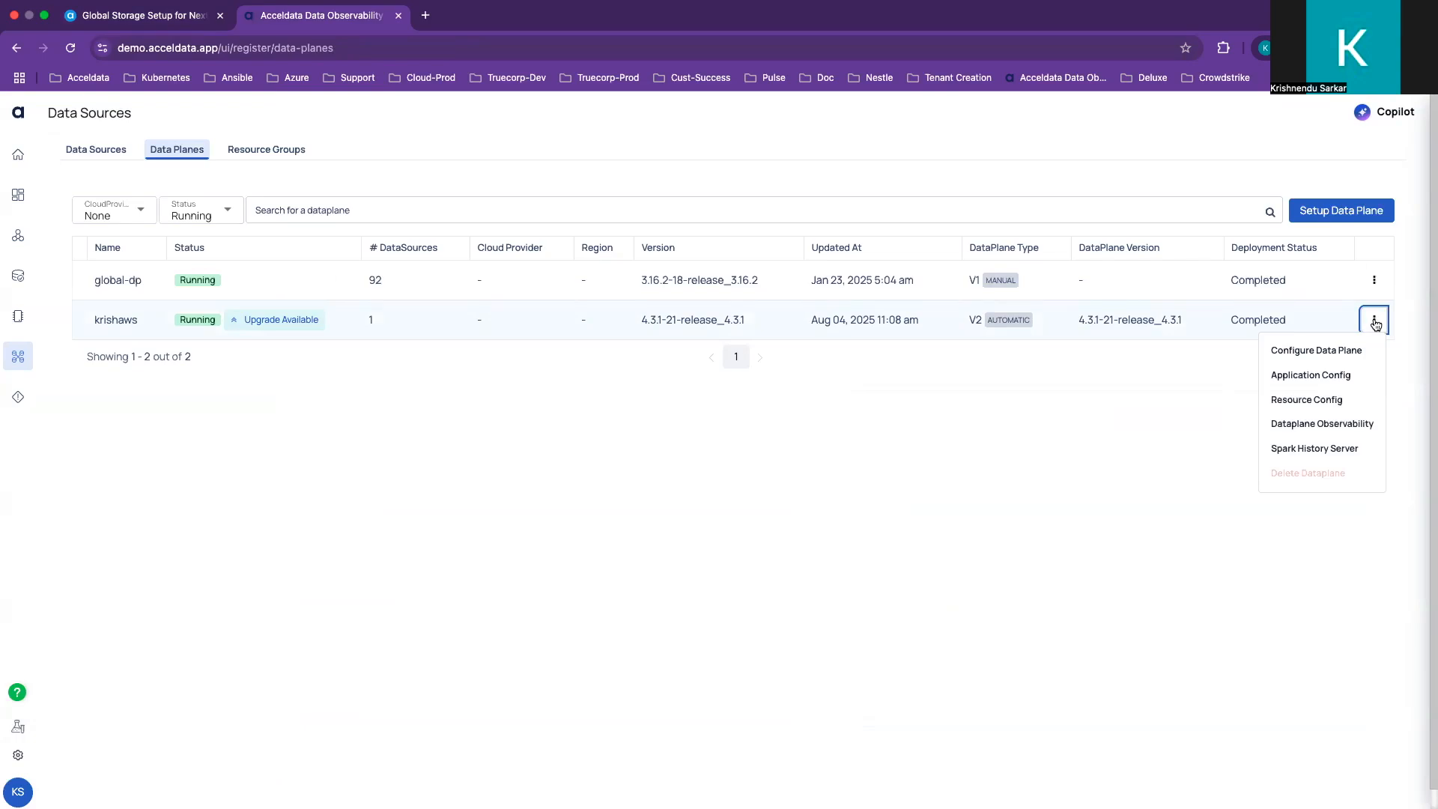
left_click(1344, 378)
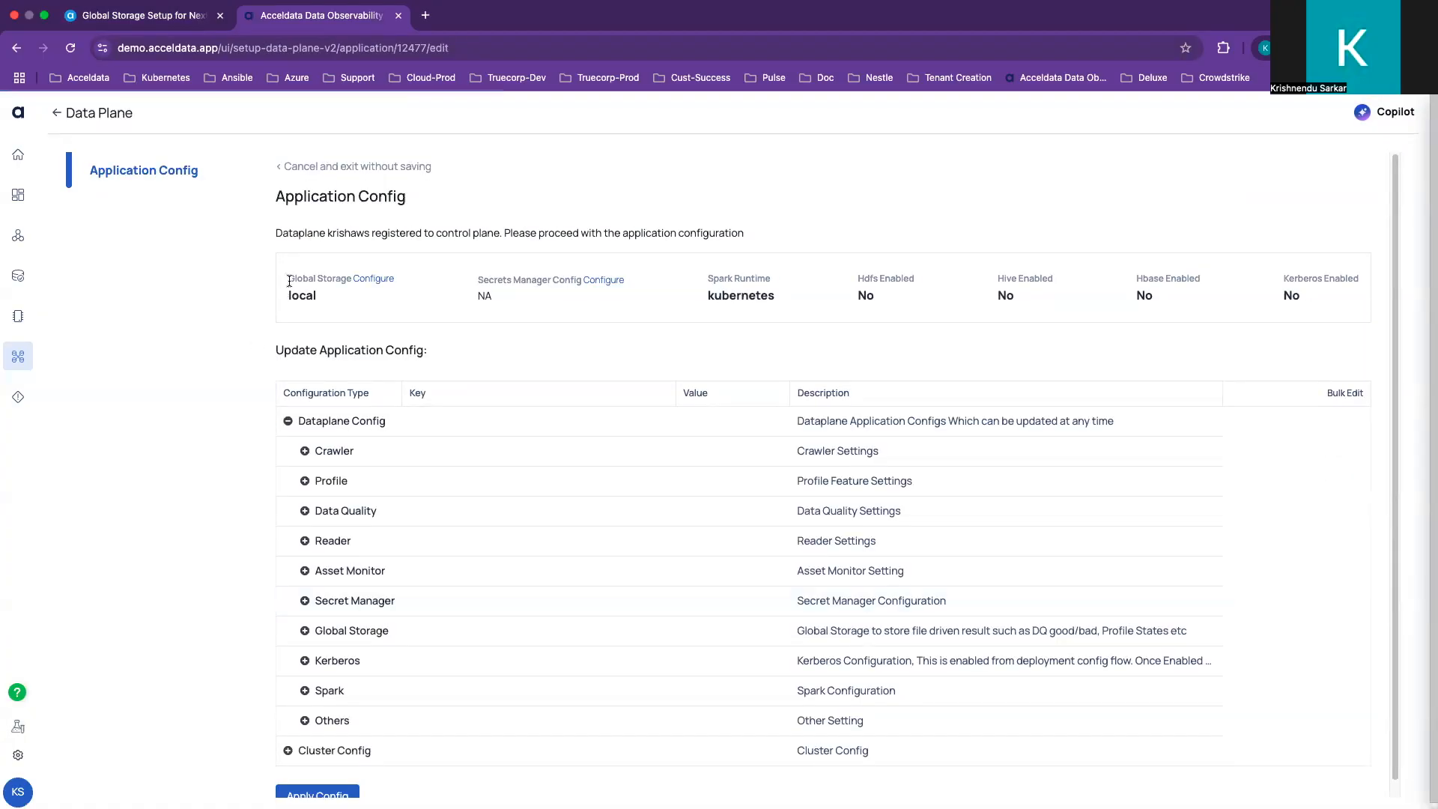
- Highlight the Global Storage setting showing 'local', then return to the Global Storage Setup docs
left_click_drag(352, 281, 289, 281)
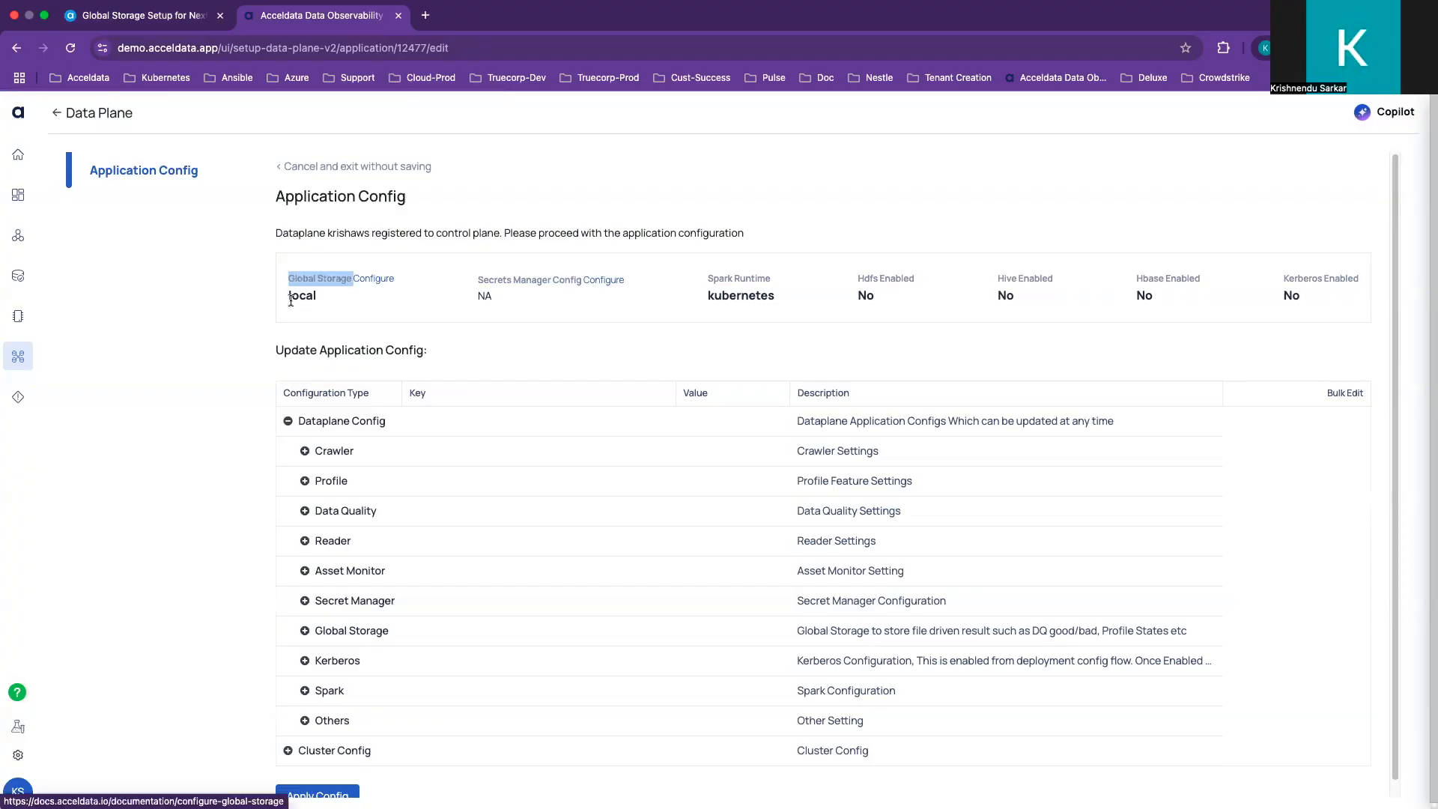
left_click(324, 302)
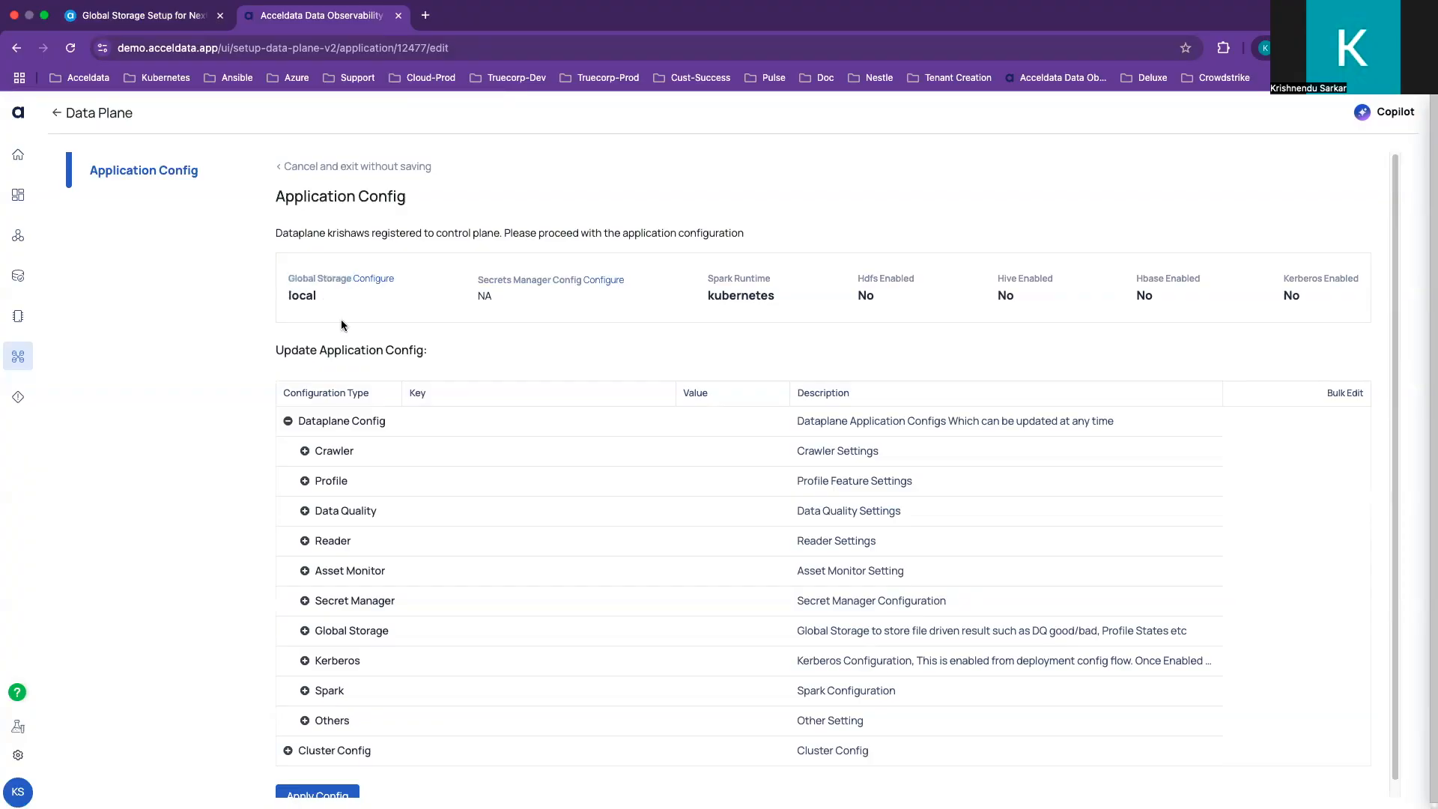
double_click(337, 313)
mouse_move(45, 19)
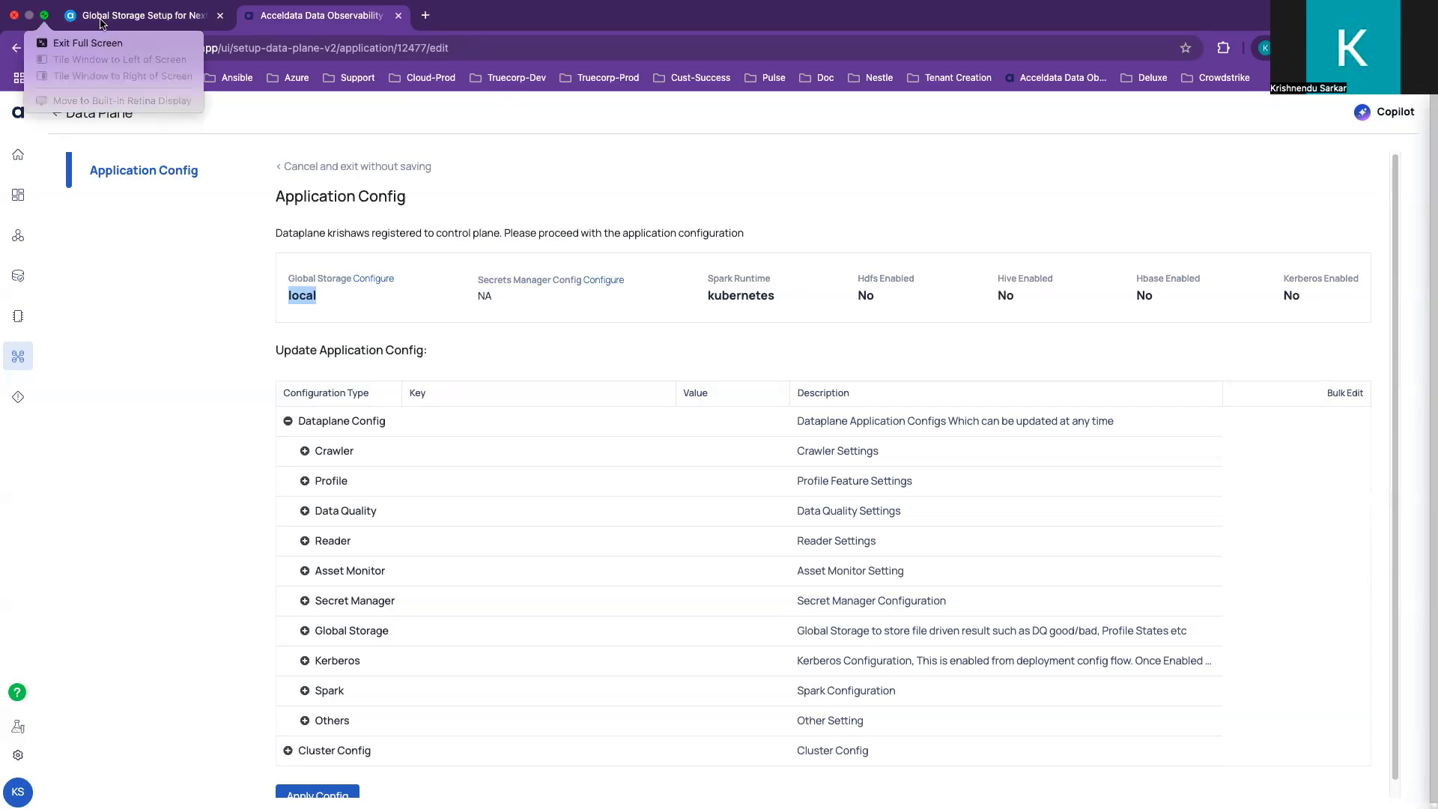
left_click(163, 10)
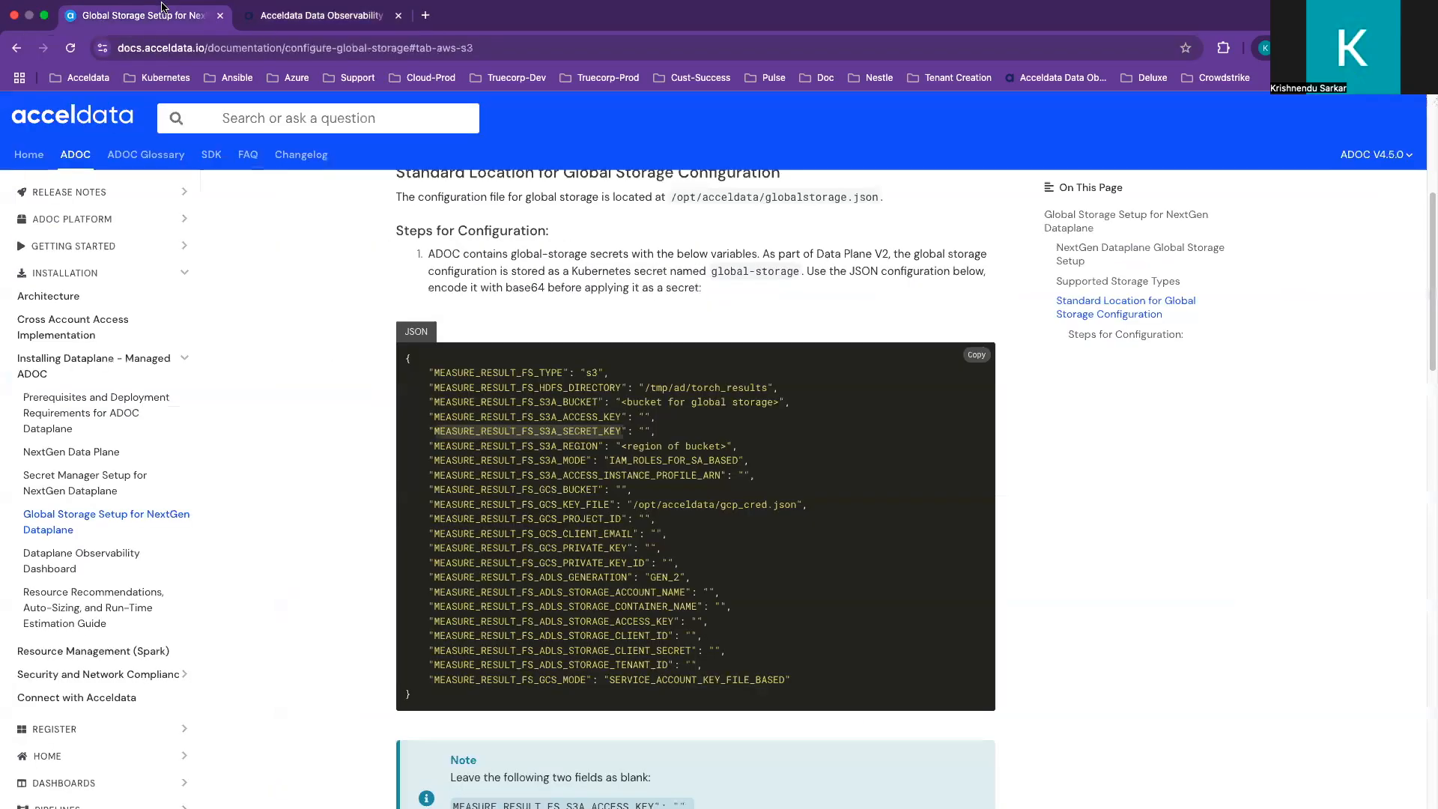
- Exit browser full-screen and bring the VS Code window with global.json fully on screen
key("ctrl+super+f")
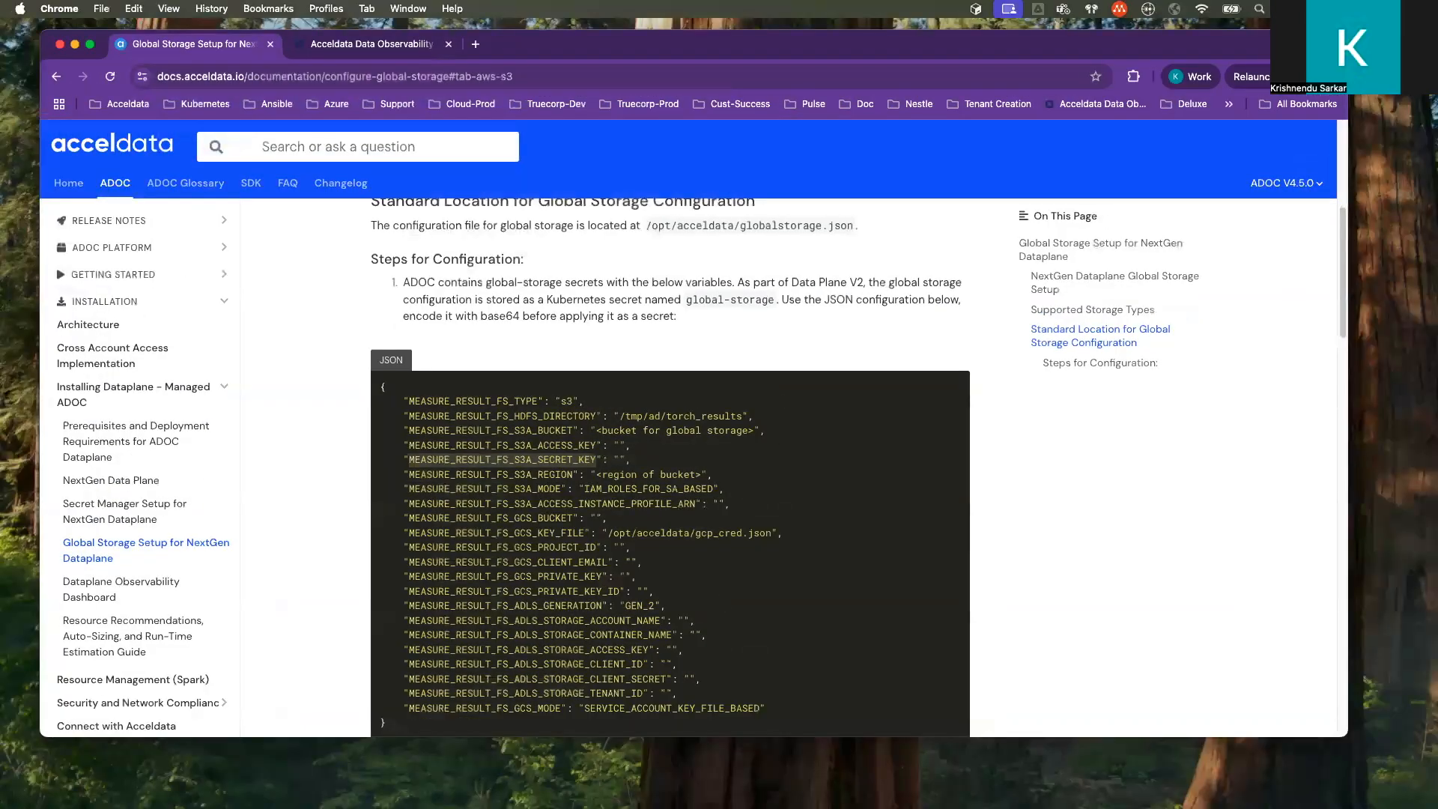
key("super+Tab")
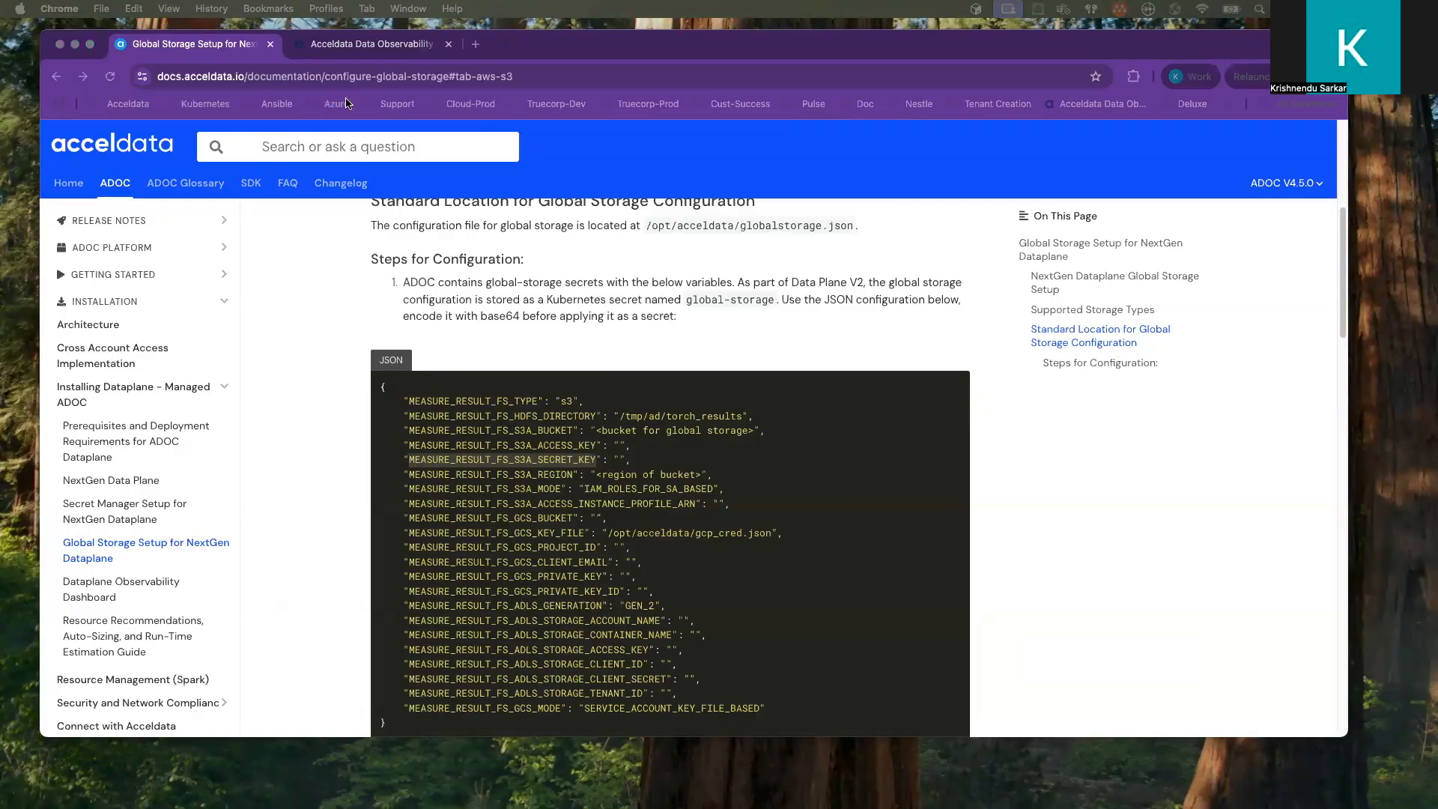
key("super+Tab")
left_click_drag(686, 103, 429, 79)
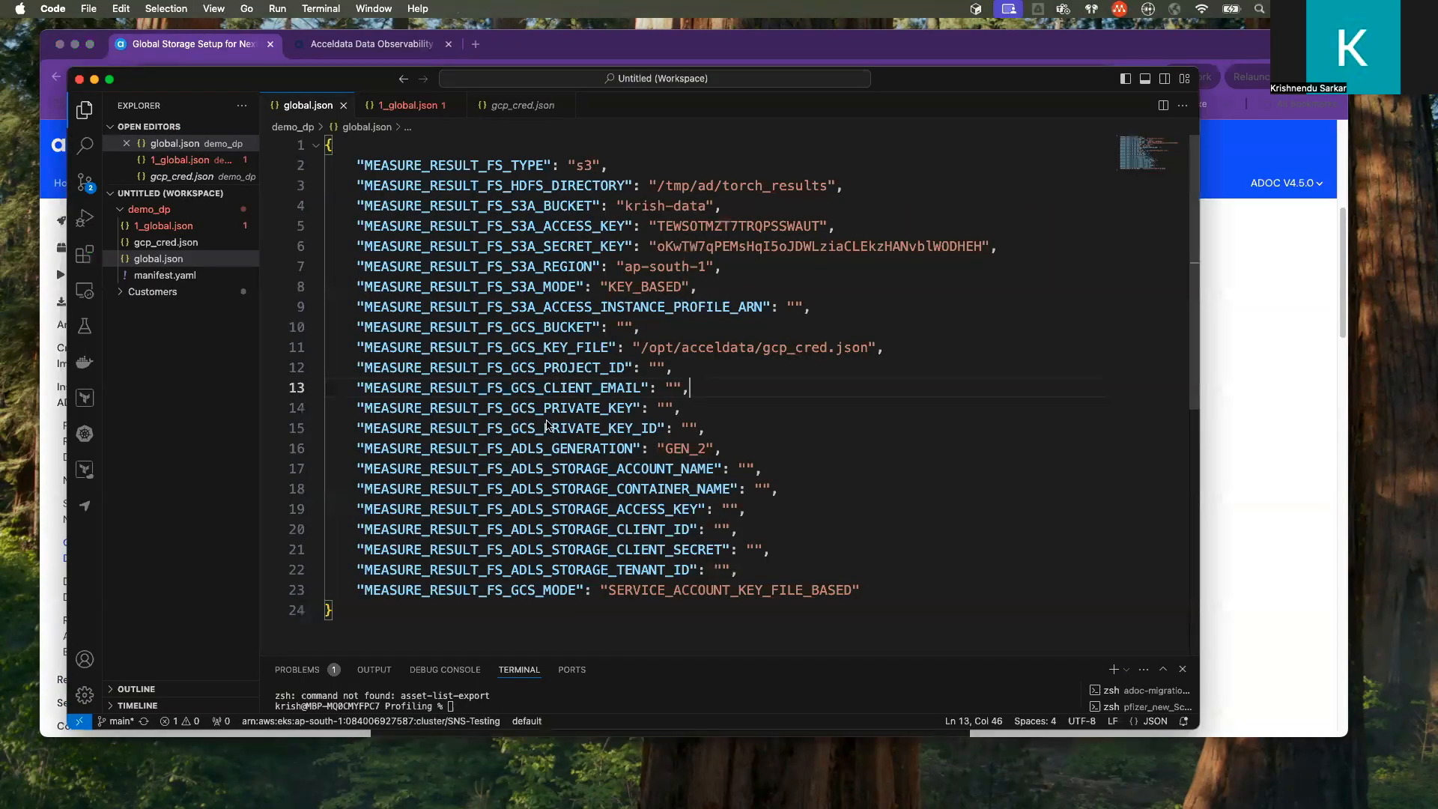
double_click(588, 166)
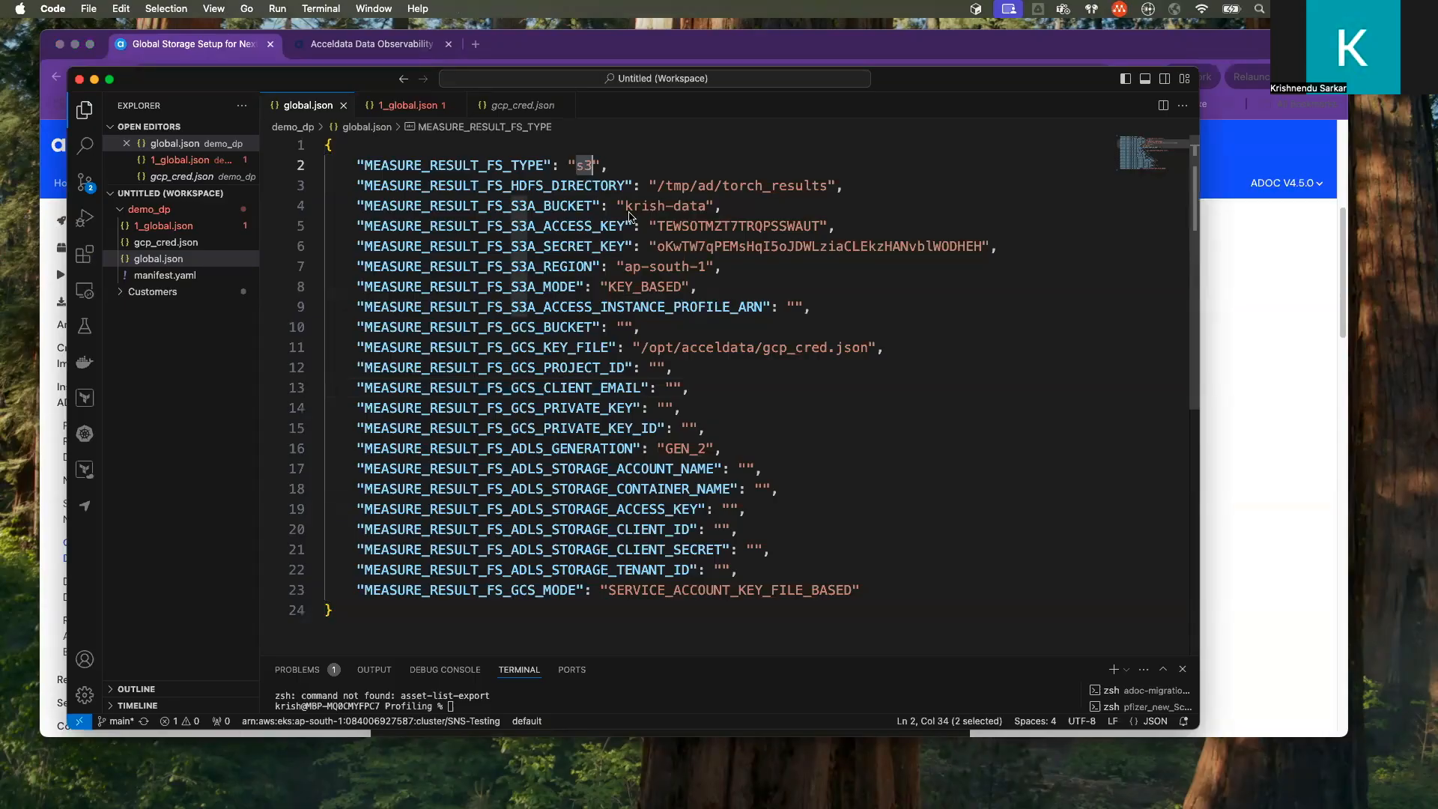
left_click_drag(626, 207, 706, 207)
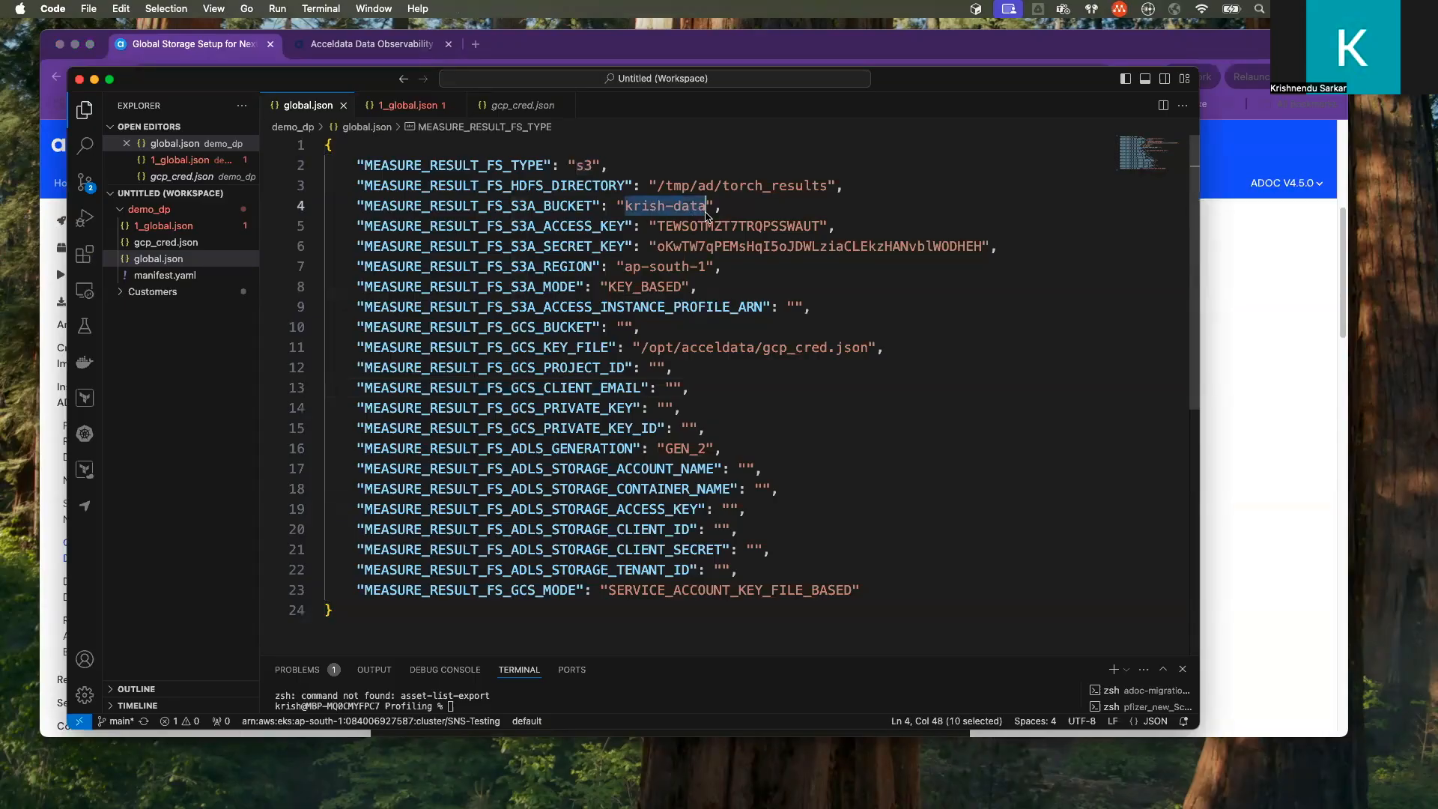
double_click(818, 227)
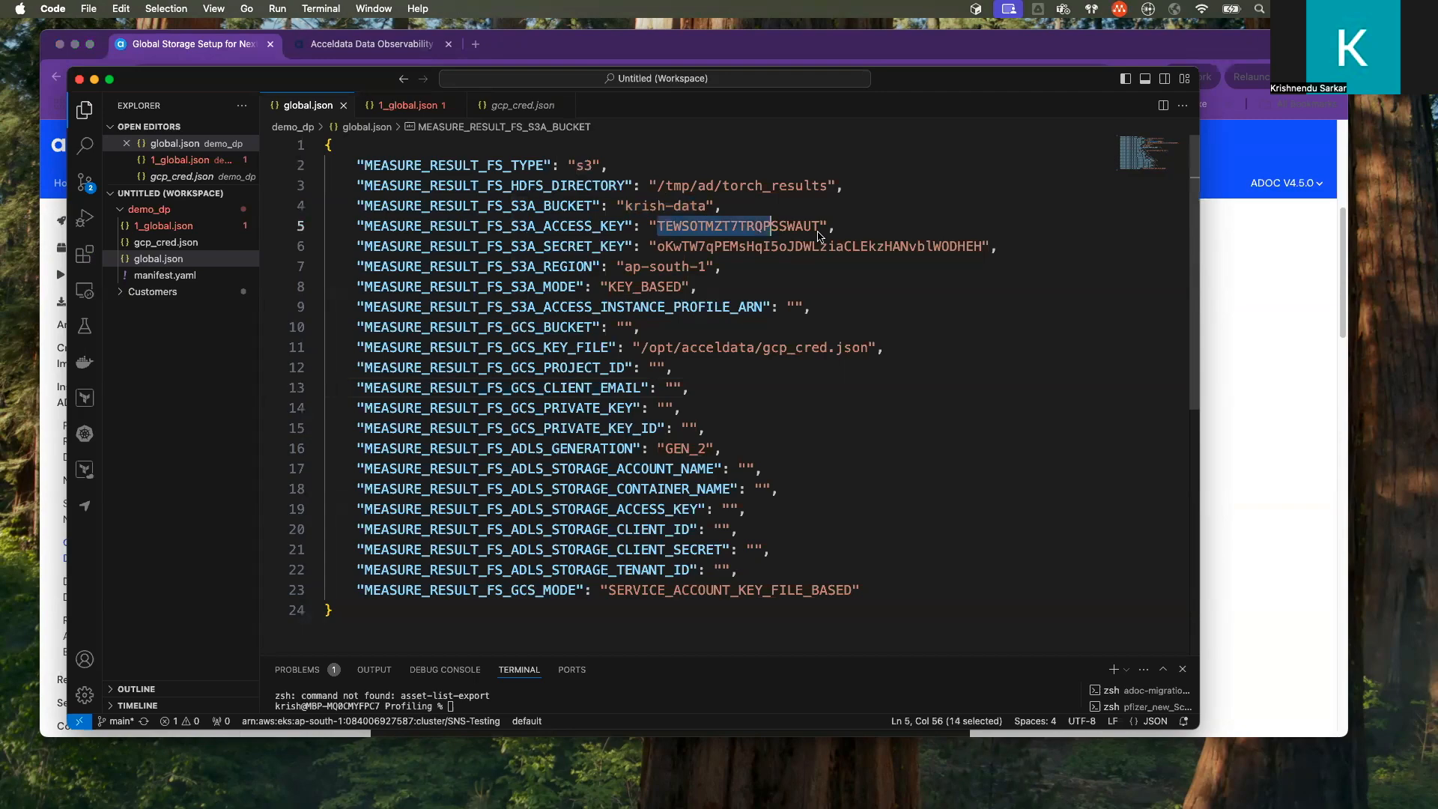
left_click_drag(658, 247, 975, 252)
key("shift+Right")
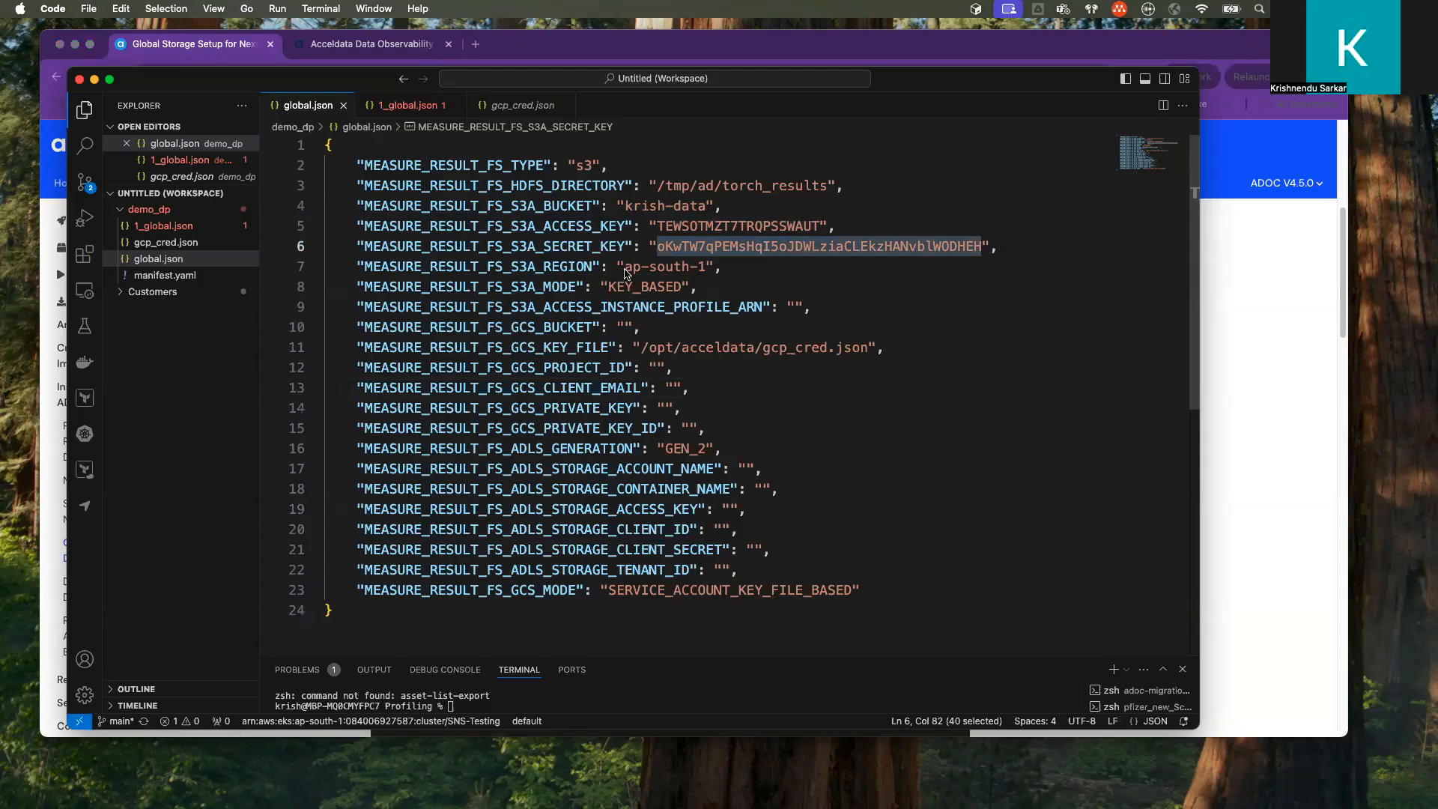
left_click_drag(626, 274, 708, 276)
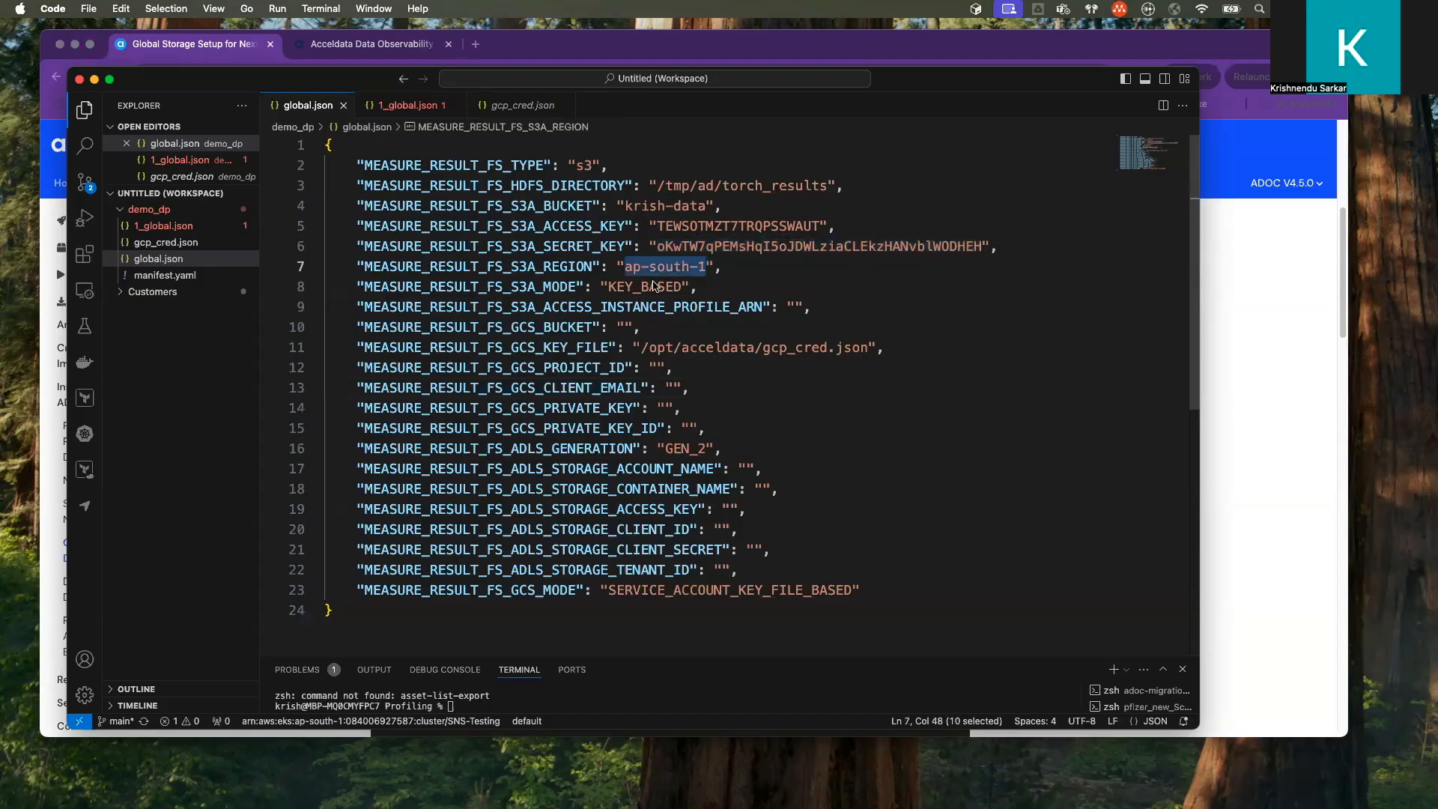
left_click_drag(608, 289, 677, 291)
key("shift+Right")
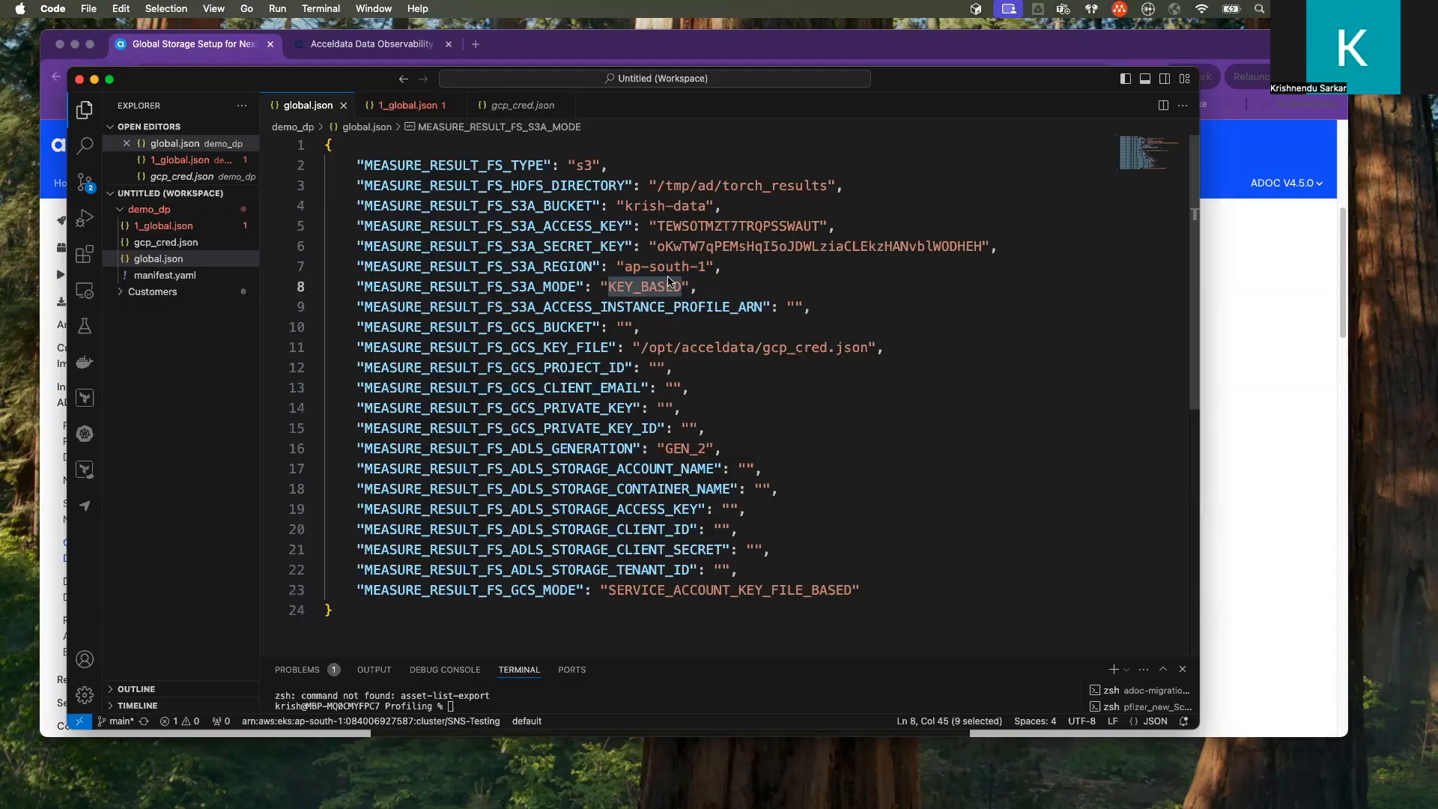
left_click(336, 159)
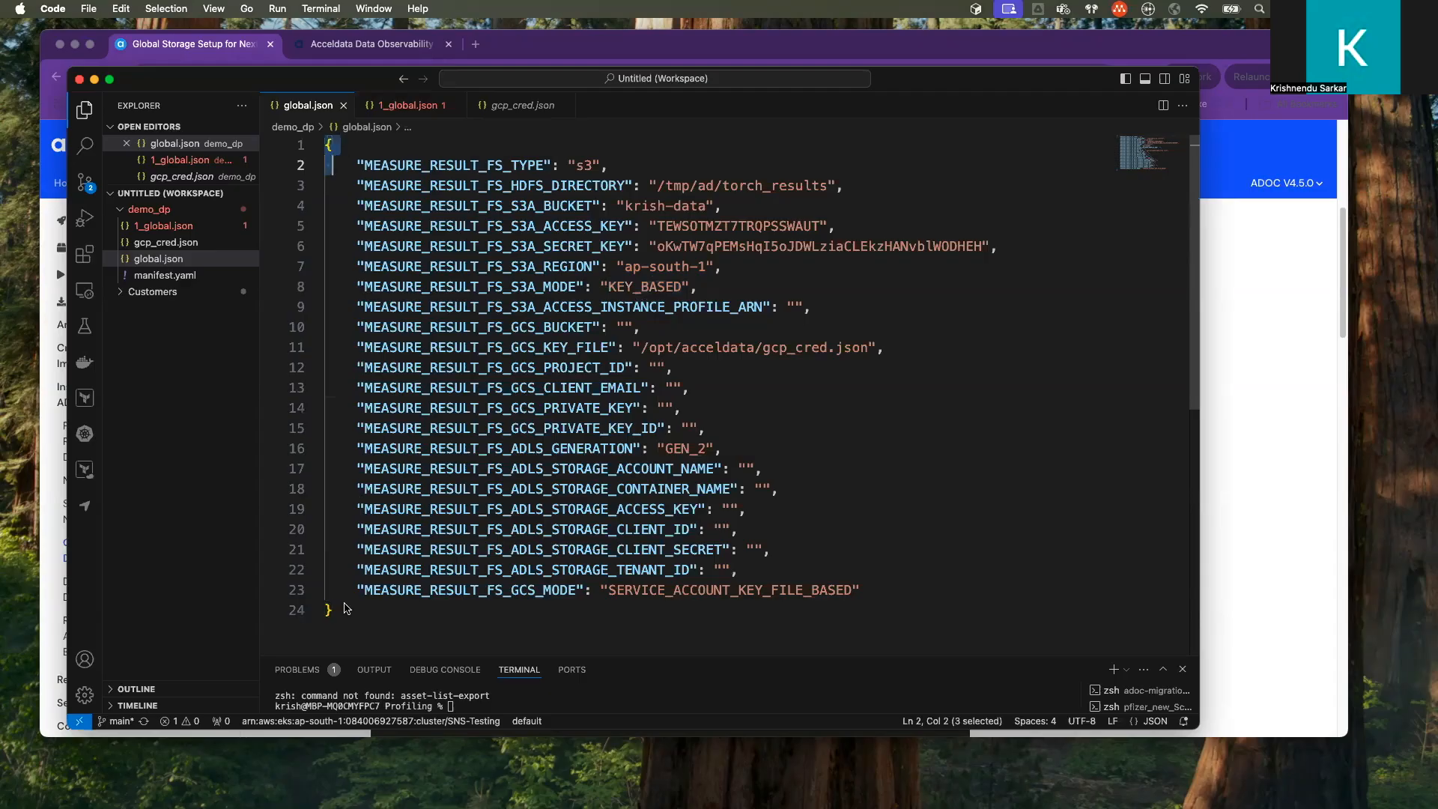
key("super+a")
- Base64-encode the global config and switch to its encoded copy in 1_global.json
right_click(478, 419)
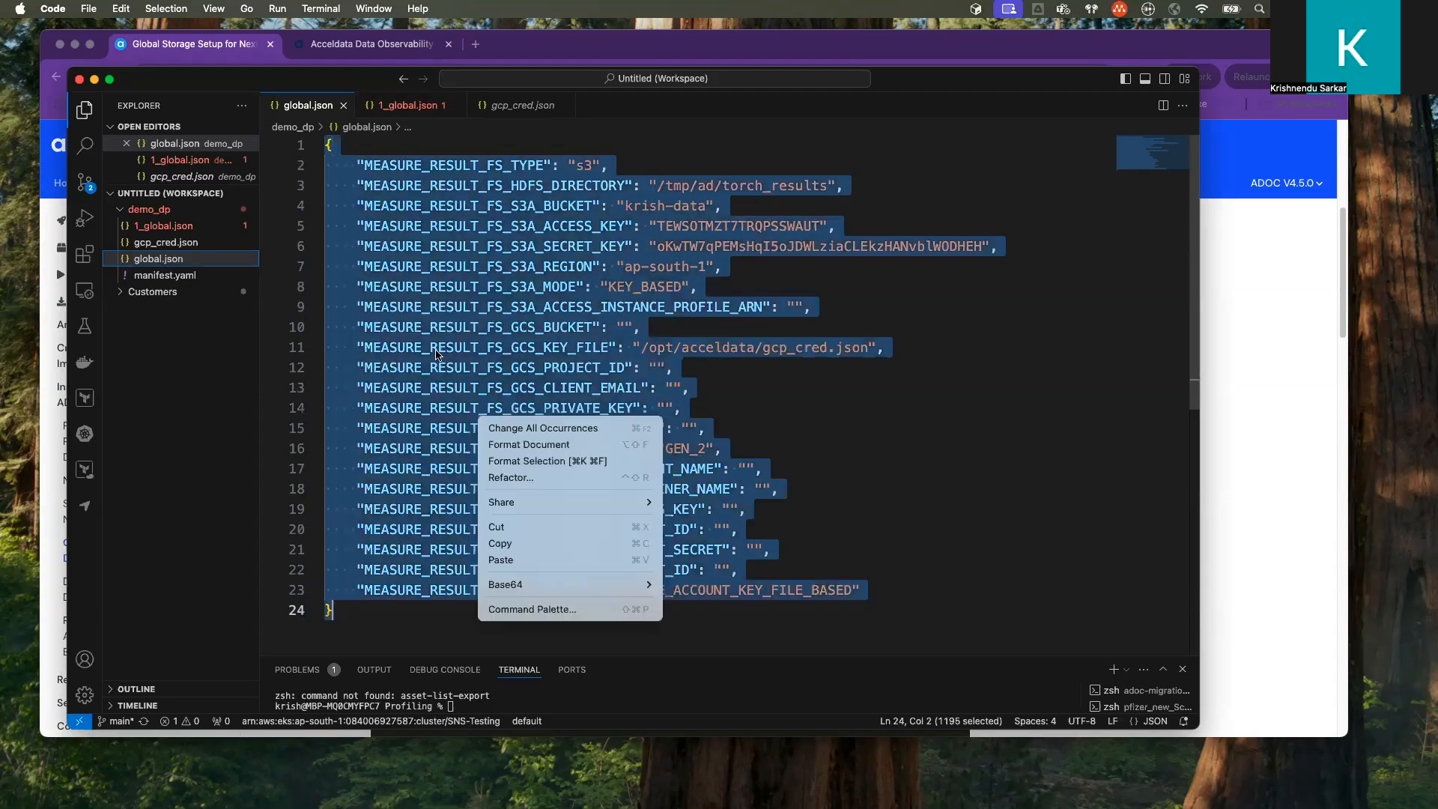
mouse_move(526, 584)
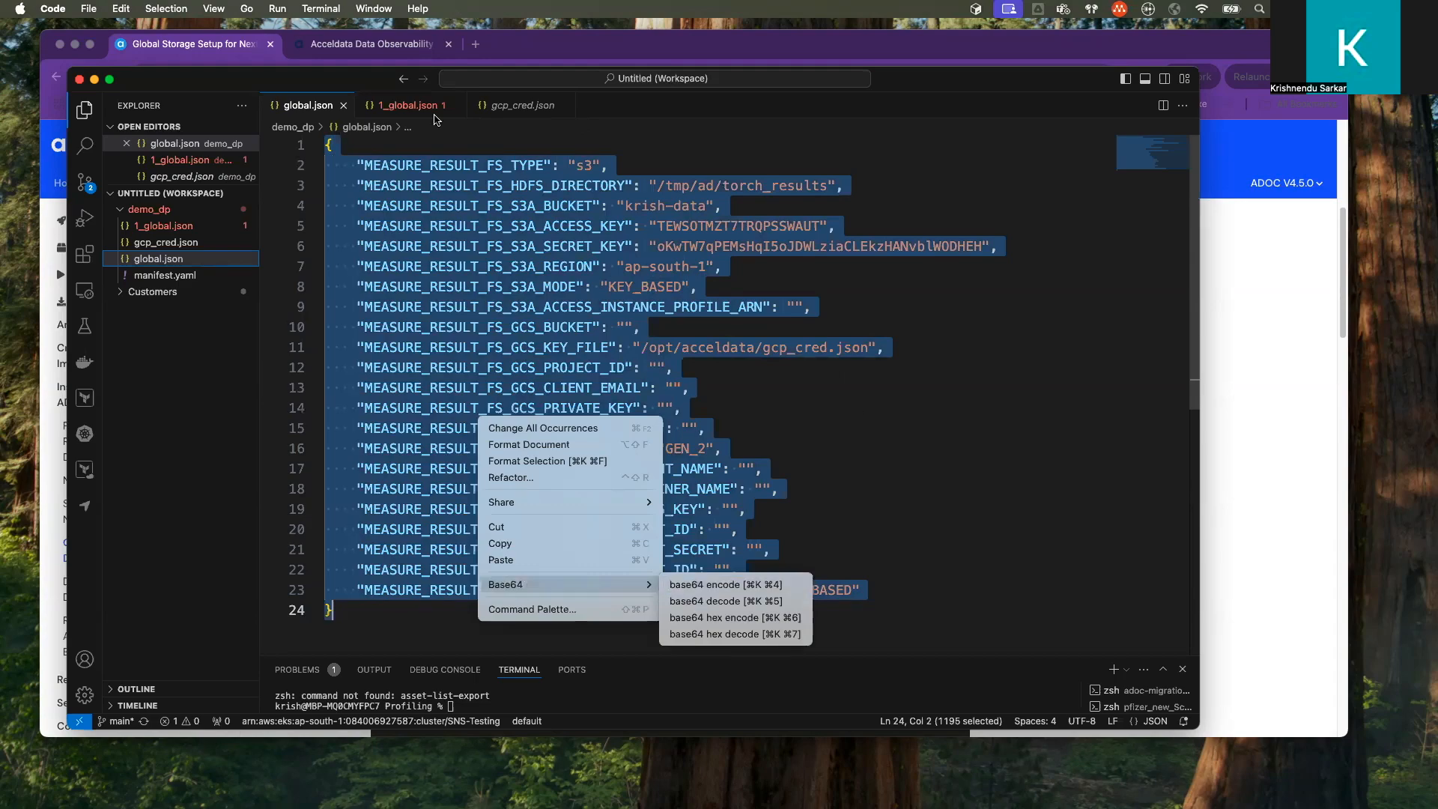
left_click(405, 105)
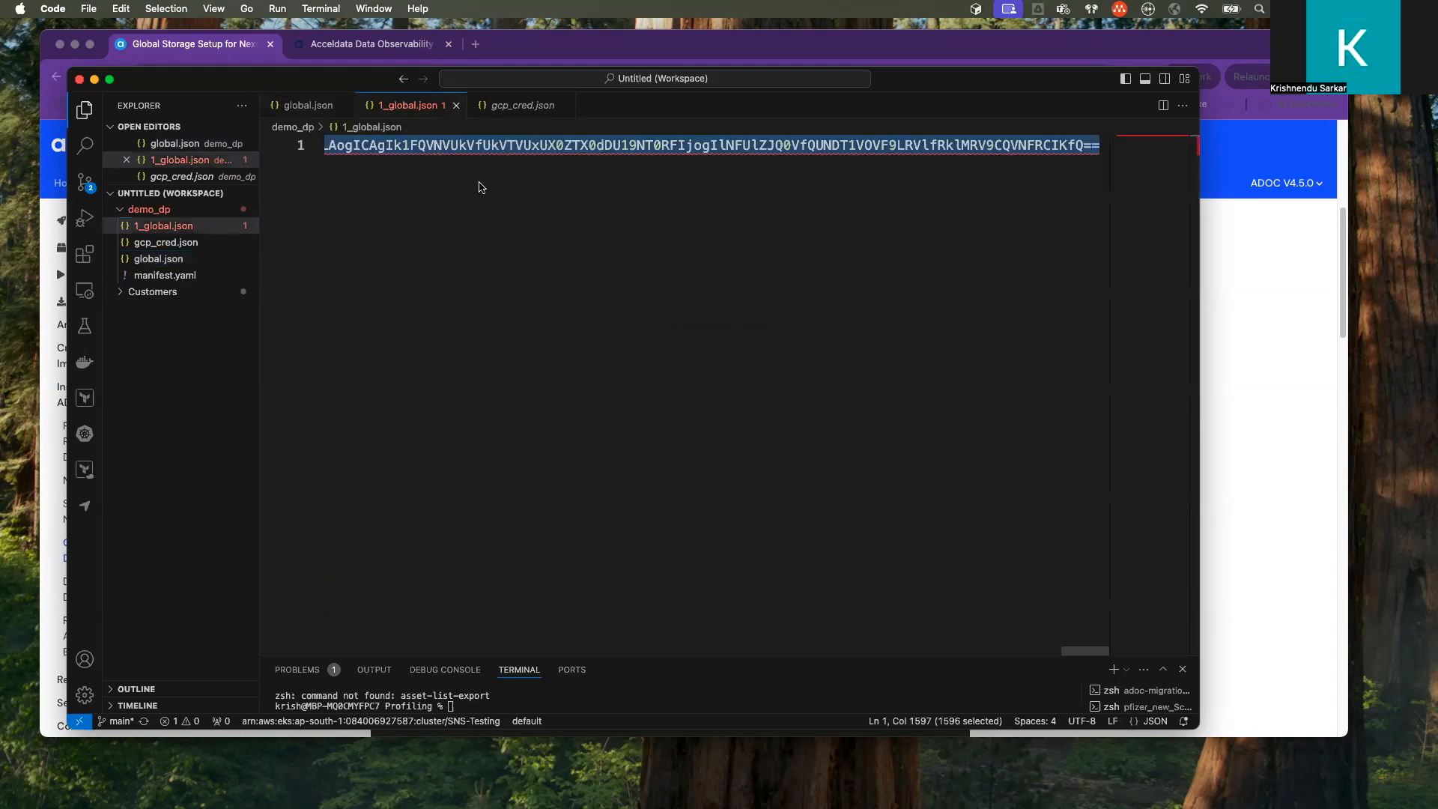
- Select the whole encoded line including the trailing ==, then bring the k9s terminal on screen
scroll(464, 154, "left", 5)
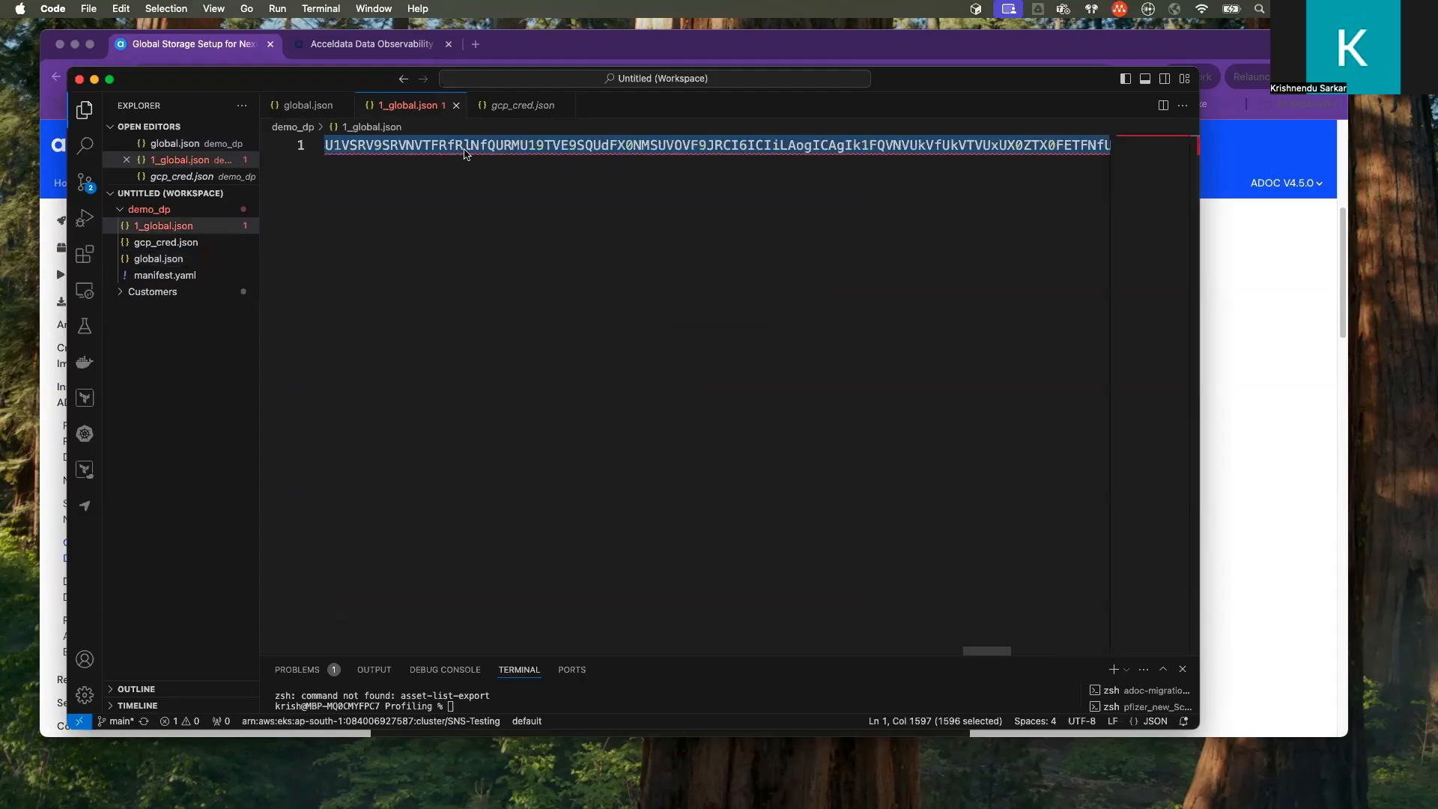
scroll(465, 154, "left", 10)
scroll(468, 159, "left", 3)
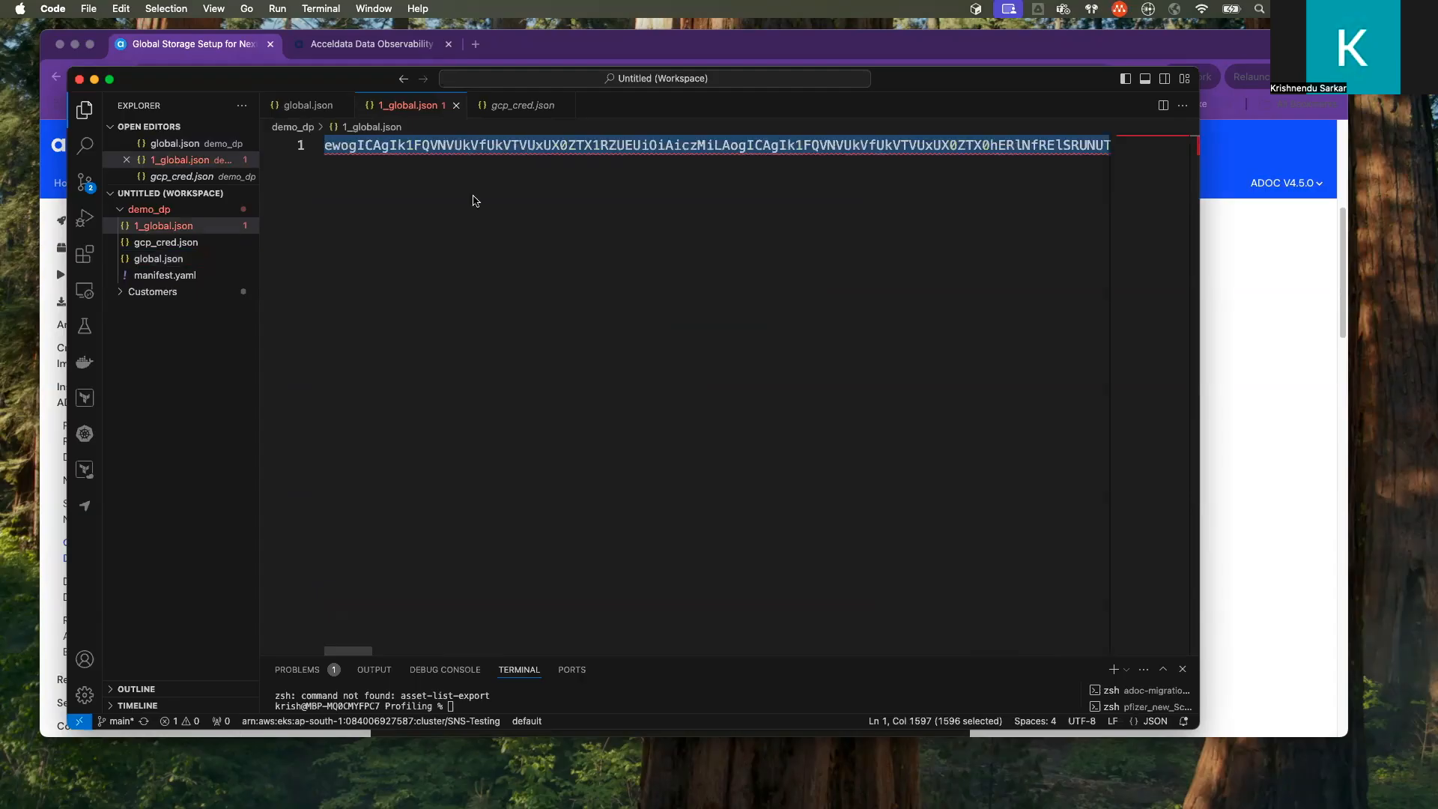
mouse_move(465, 148)
key("shift+Left")
key("shift+Left")
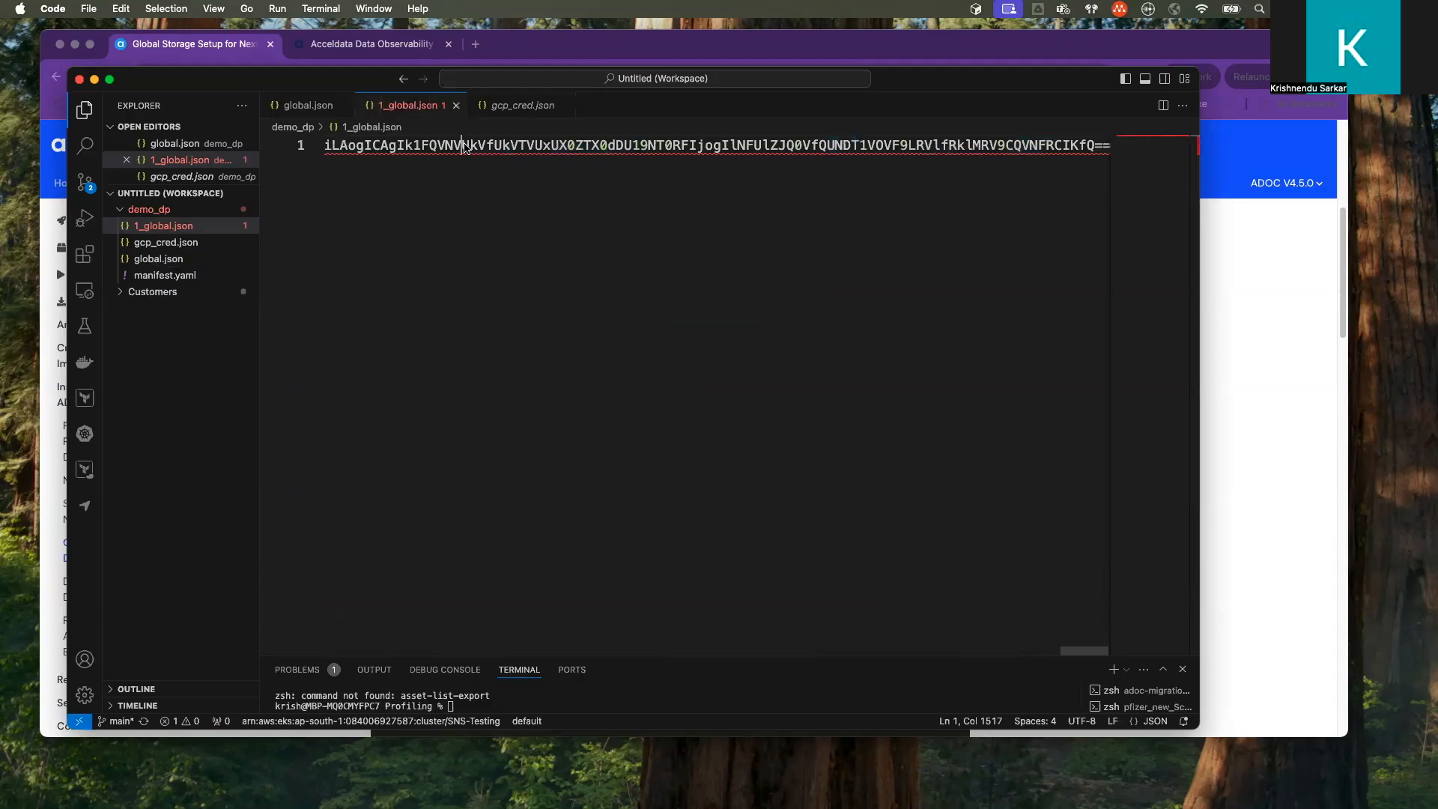
key("shift+Right")
key("shift+Right")
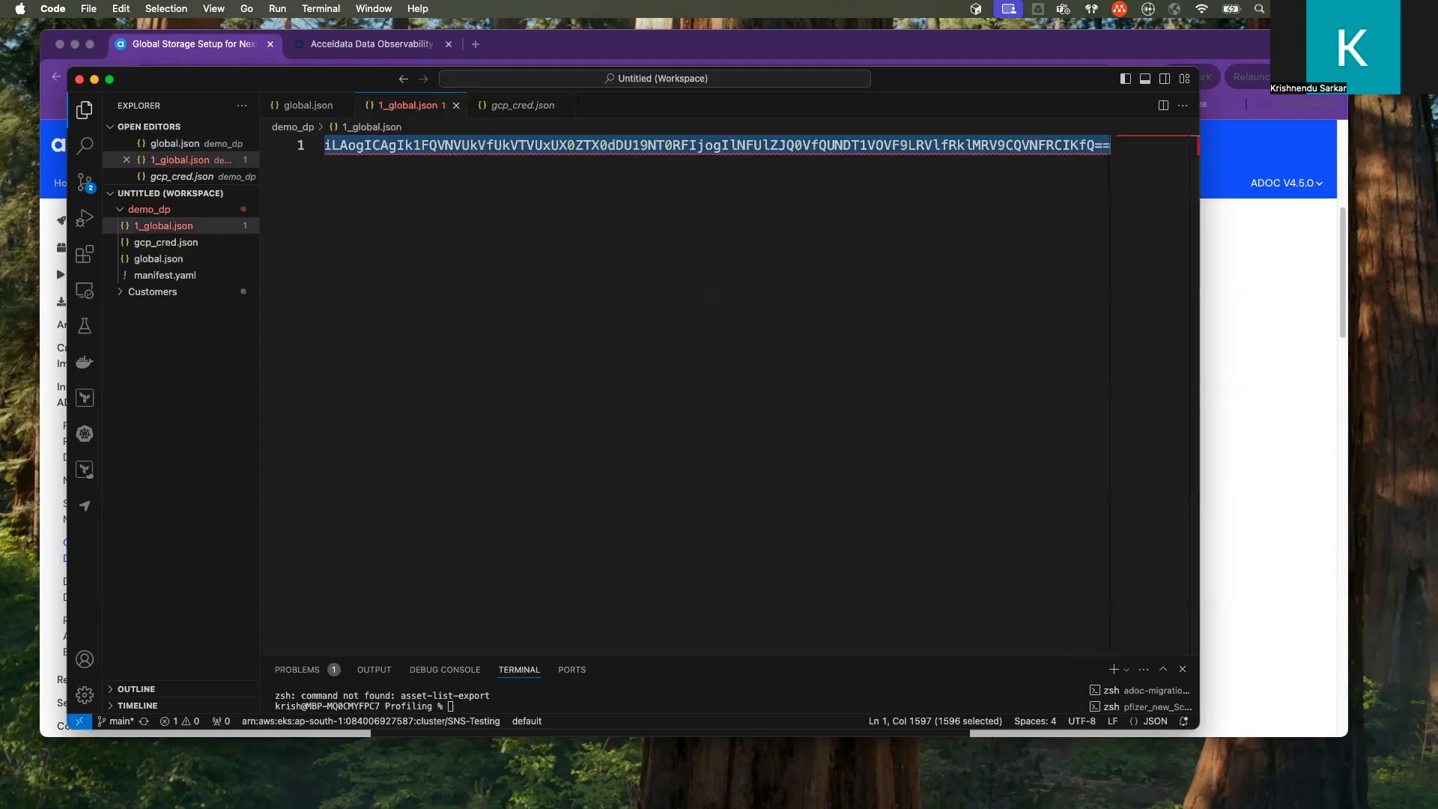
key("super+Tab")
left_click_drag(1437, 33, 703, 31)
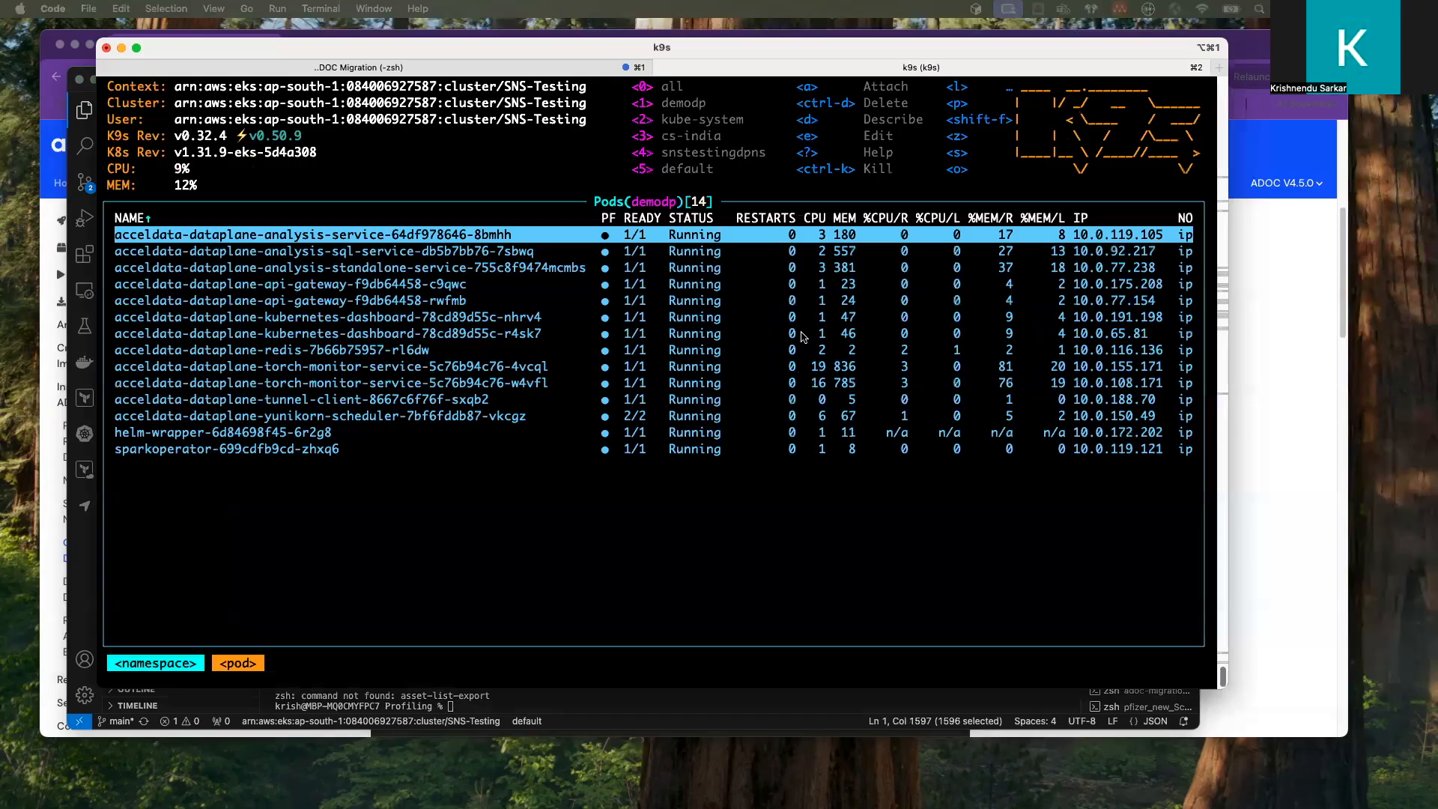
- Position the k9s window, switch to the demodp secrets list with :secret, and move to global-storage
left_click(664, 46)
left_click_drag(662, 47, 602, 48)
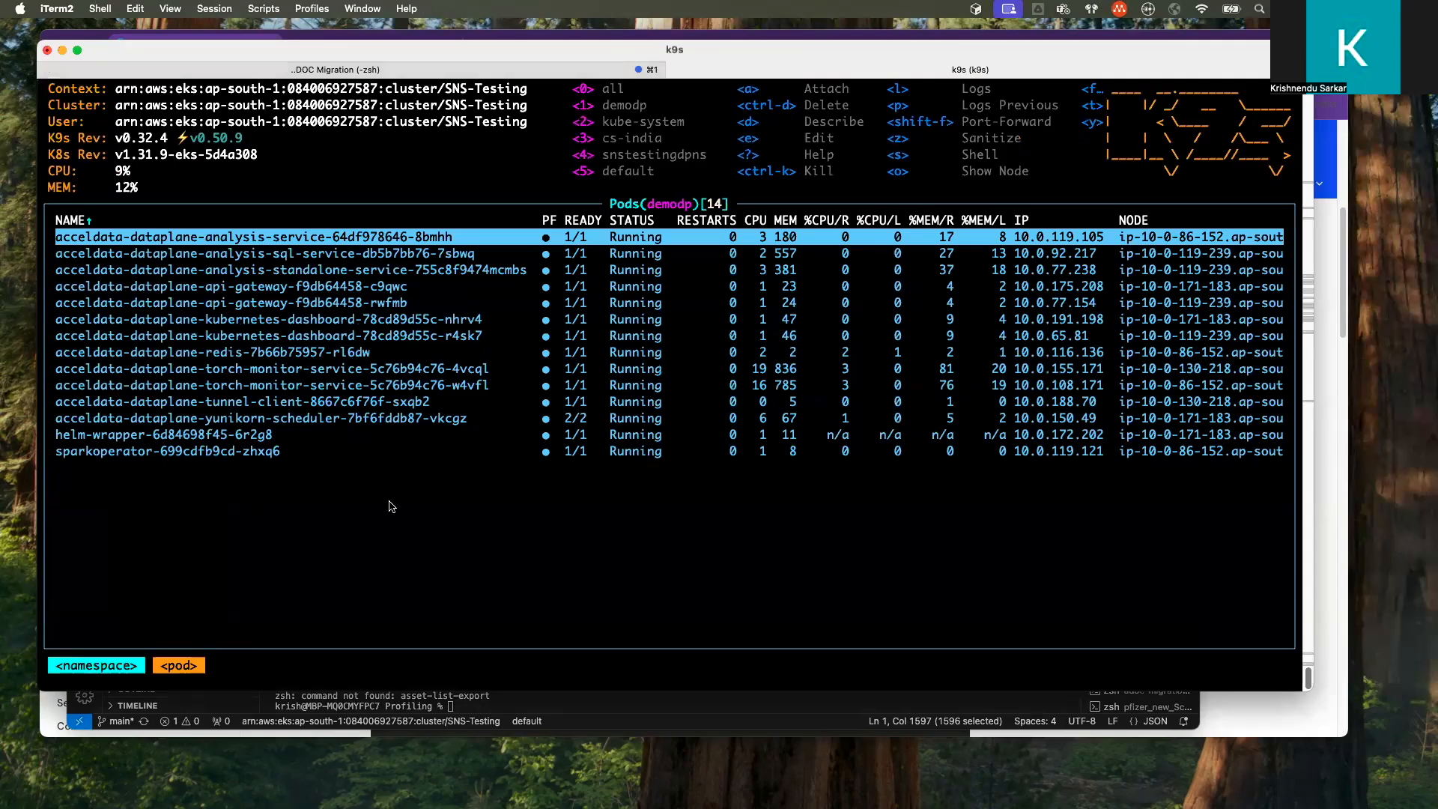
key("colon")
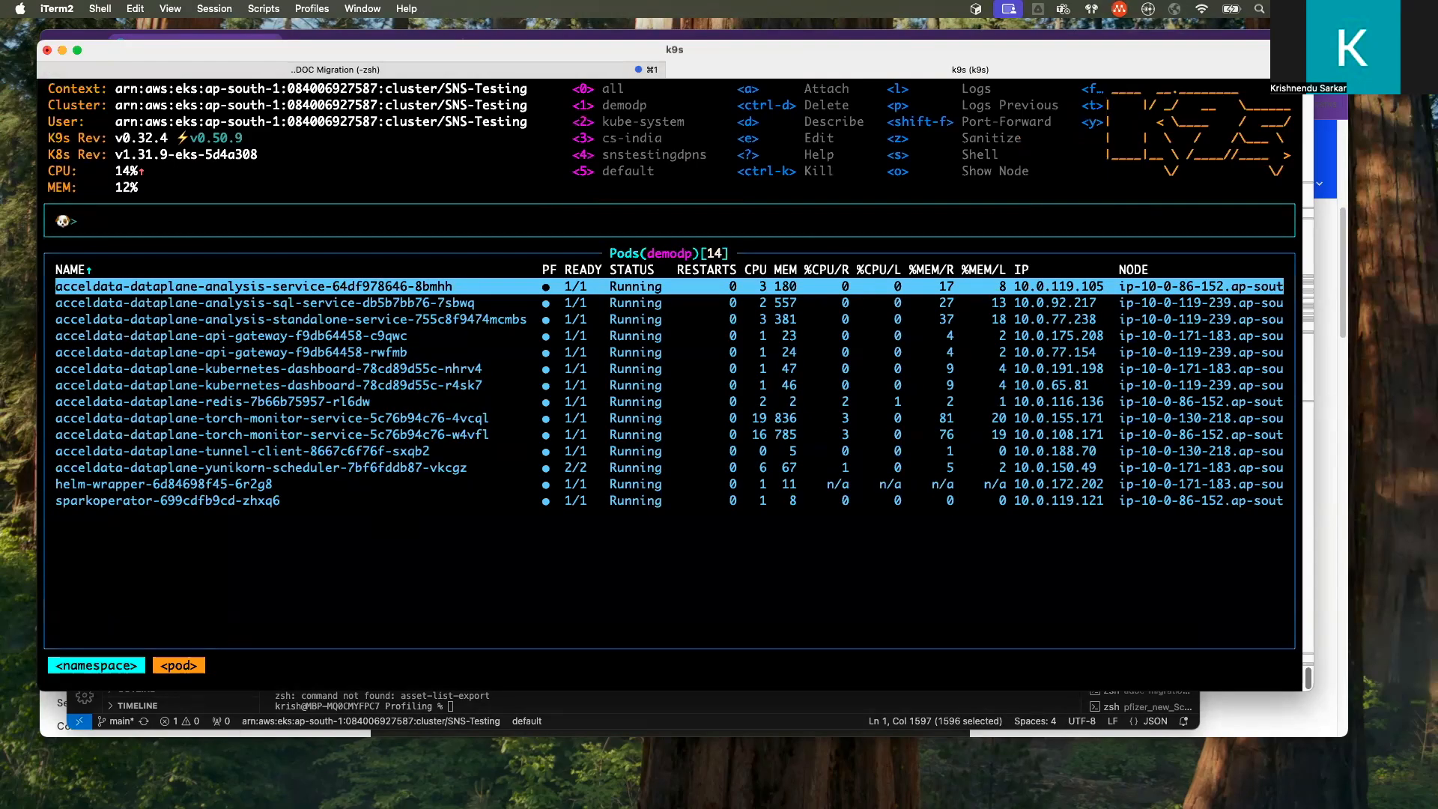
type("sa")
key("BackSpace")
type("ecret")
key("Return")
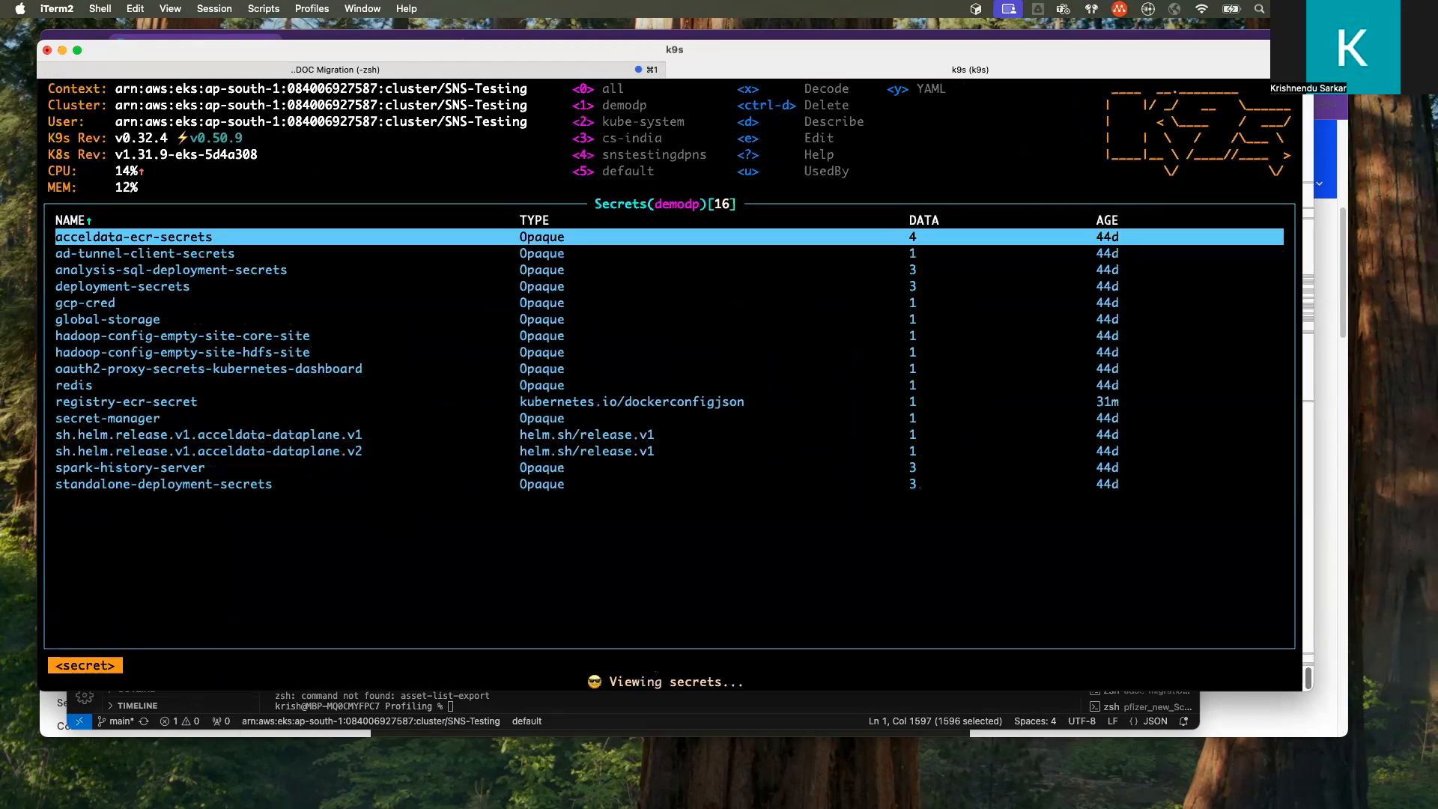
key("Down")
key("Down")
key("Down")
key("Down")
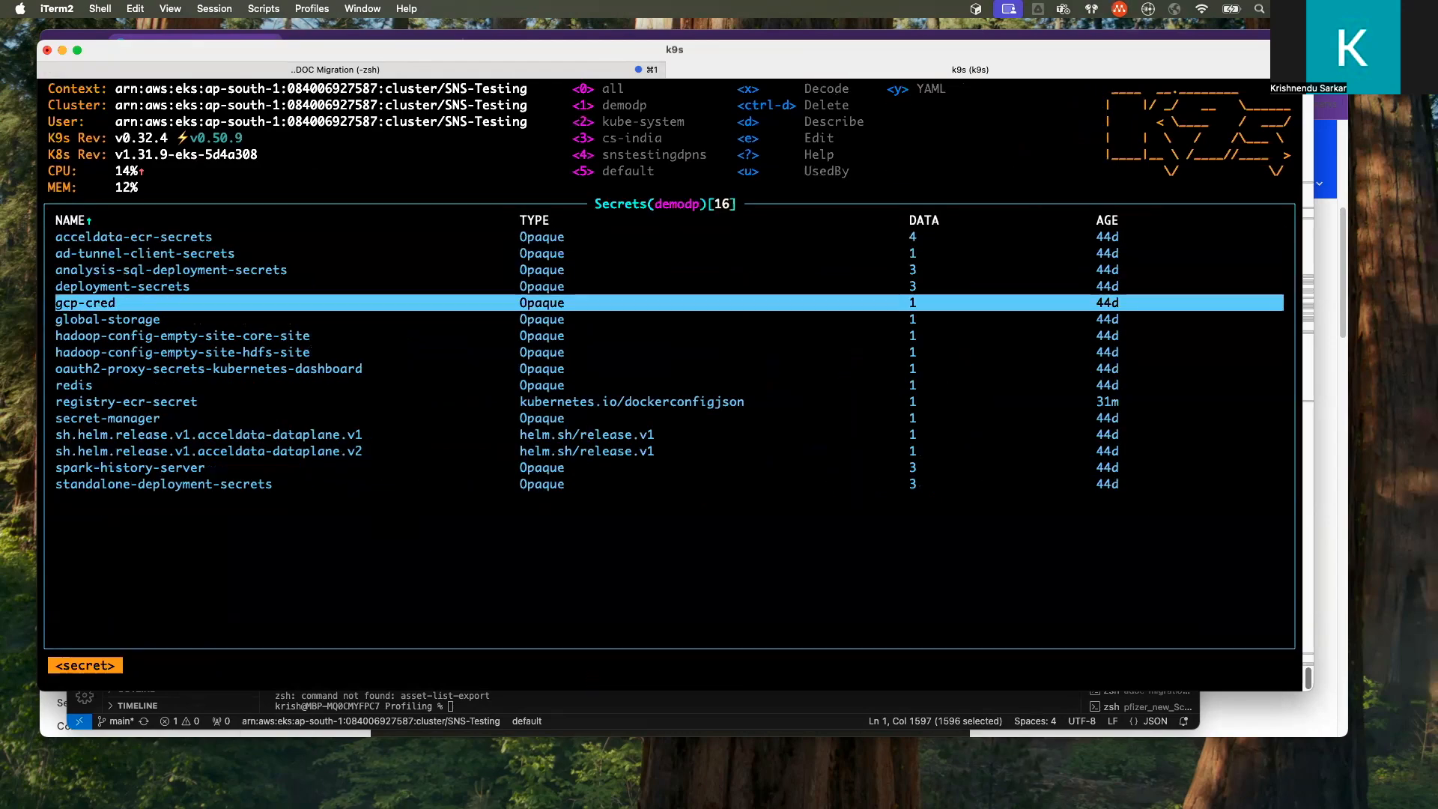
key("Down")
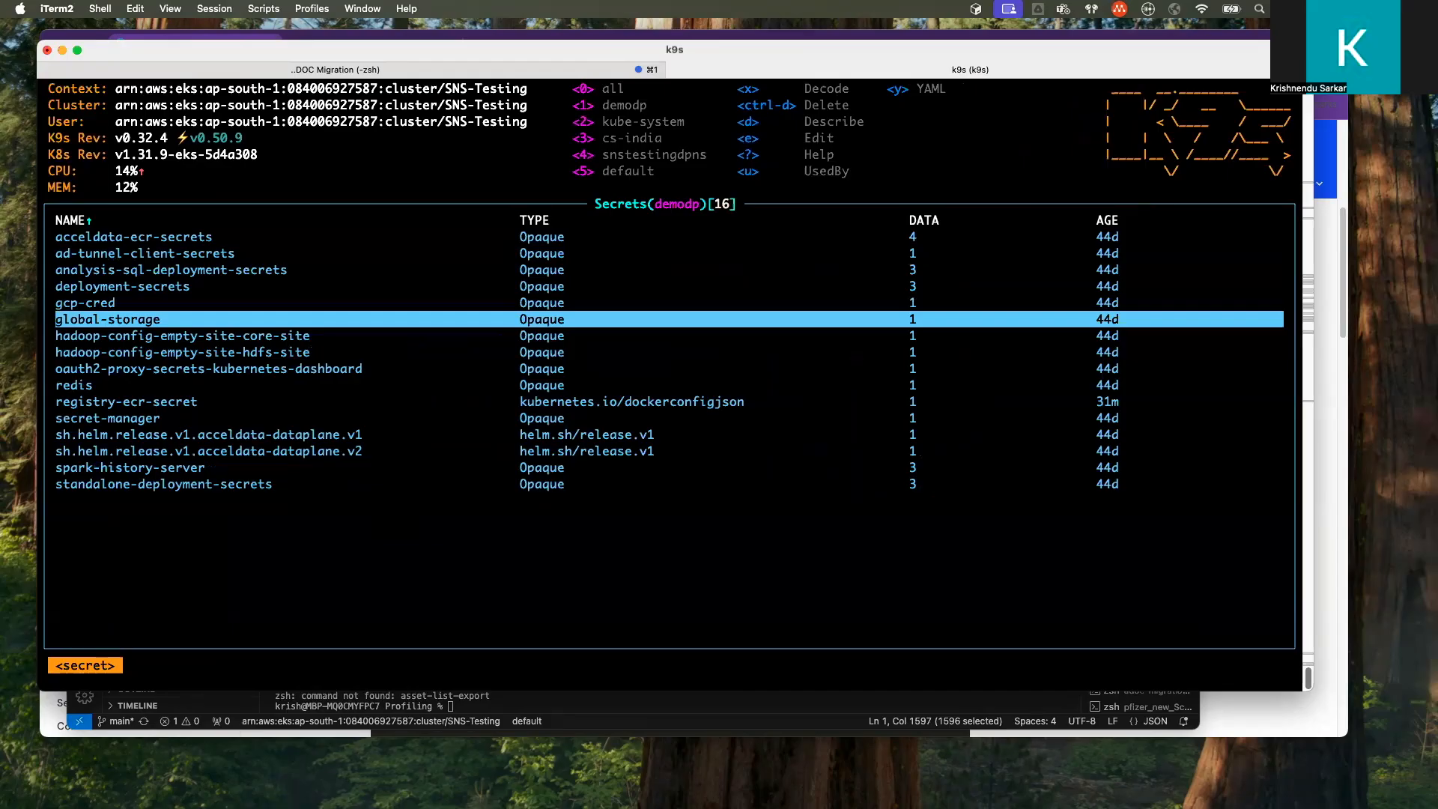
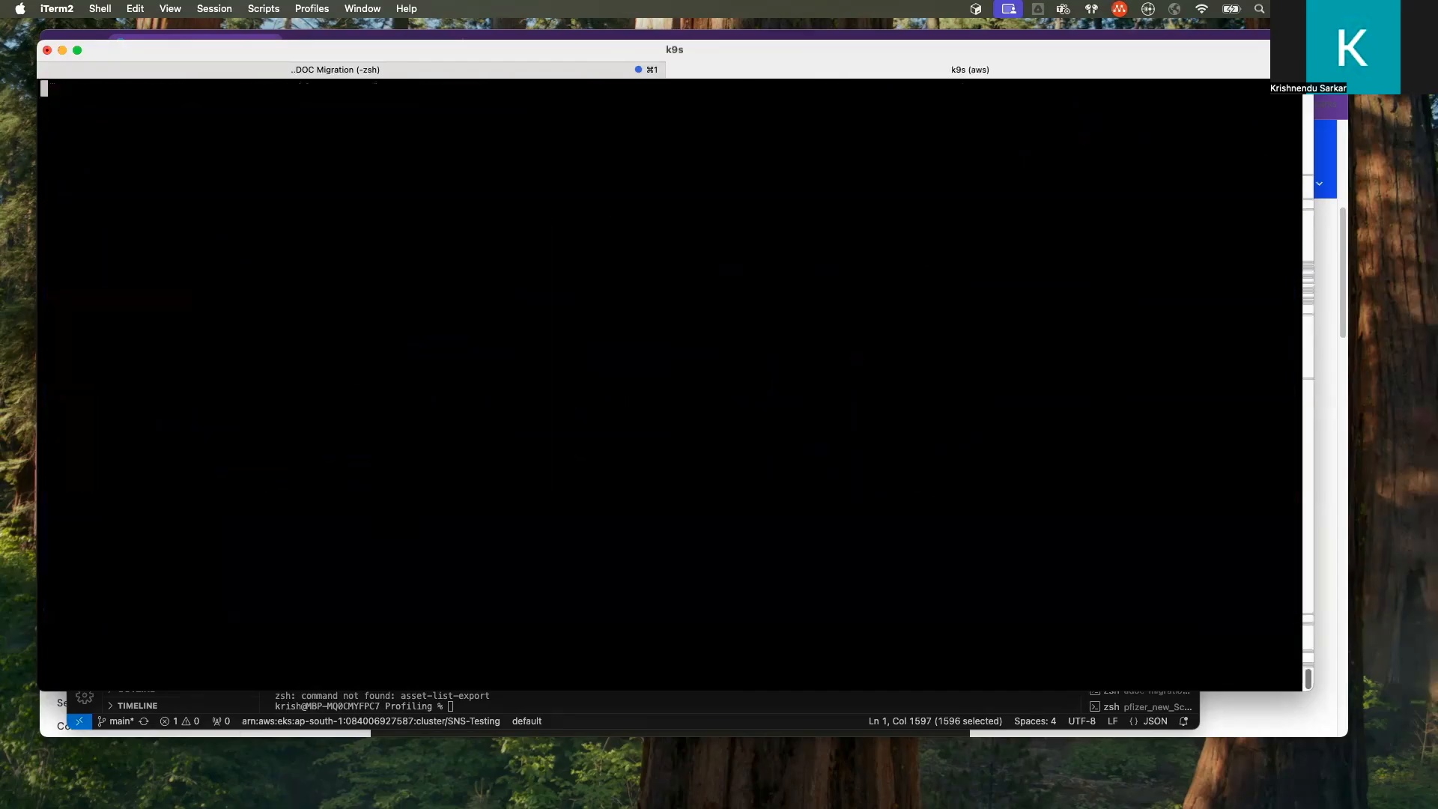
- Edit global-storage, replace the globalstorage.json value with the pasted base64 config, and save with :wq!
key("Down")
key("Down")
key("Down")
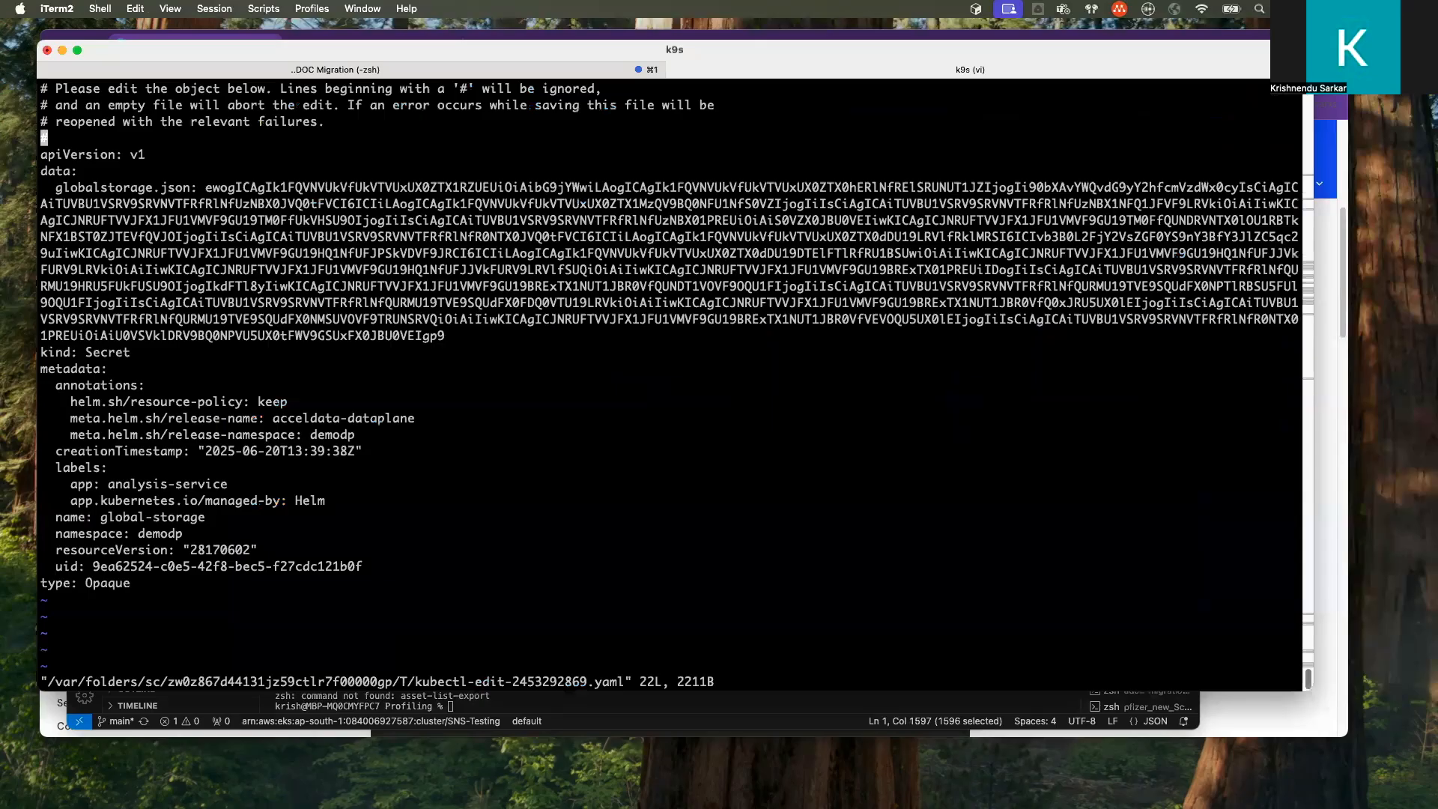
key("Down")
key("Down")
key("Down")
key("Right")
key("Right")
key("Right")
key("Right")
key("Right")
key("Right")
key("Right")
key("Right")
key("Right")
key("Right")
key("Right")
key("Right")
key("Right")
key("Right")
key("Right")
key("Right")
key("Right")
key("Right")
key("Right")
key("Right")
key("Right")
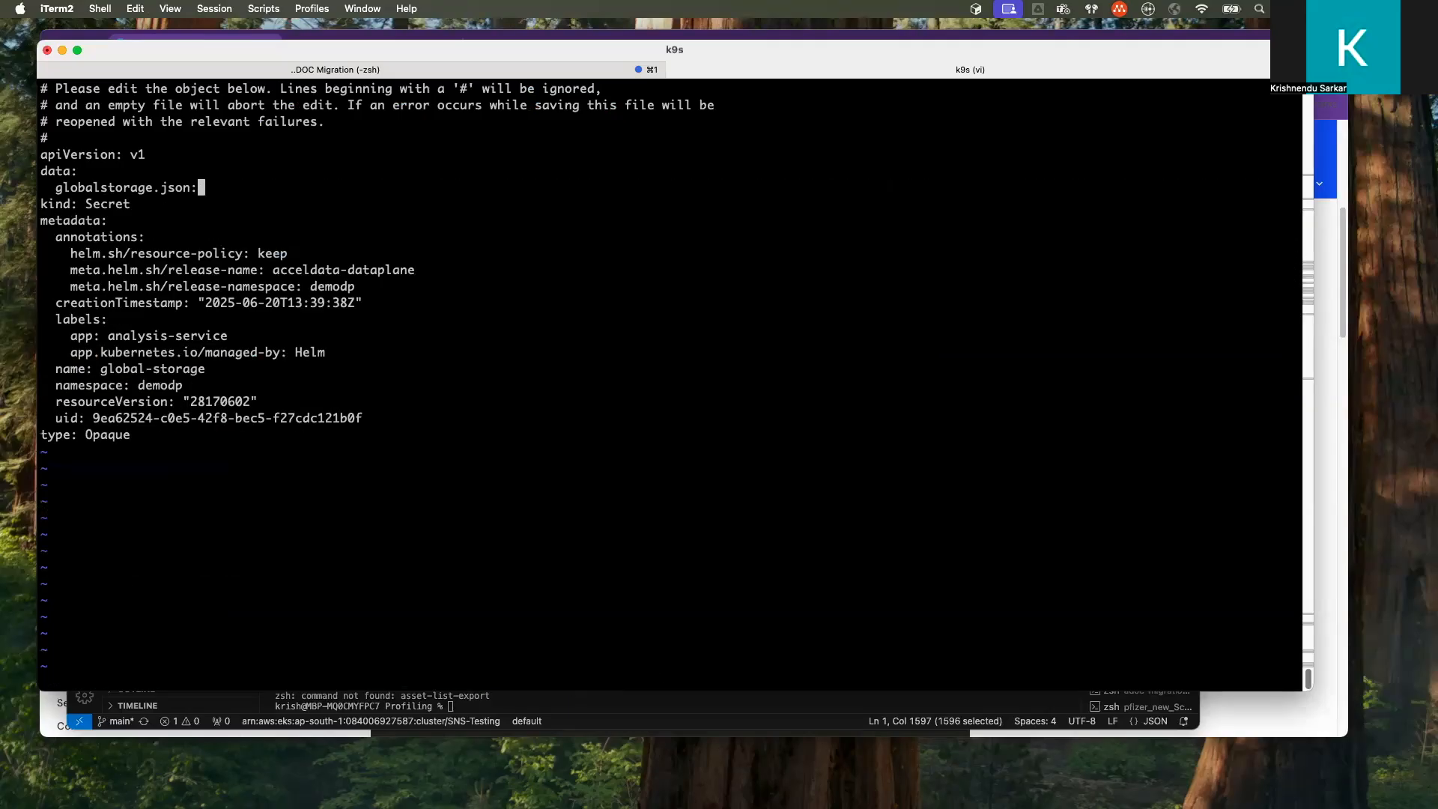
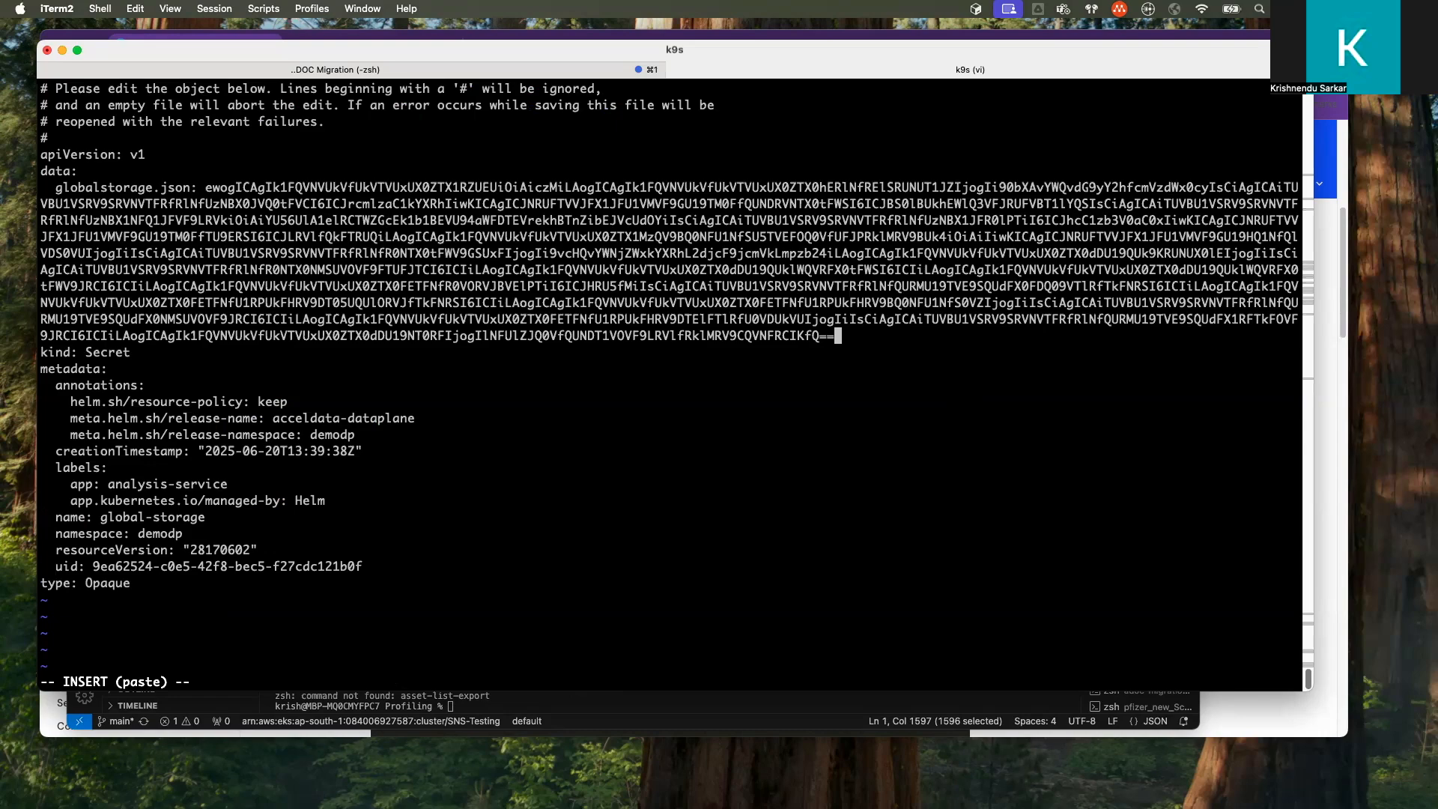
key("Escape")
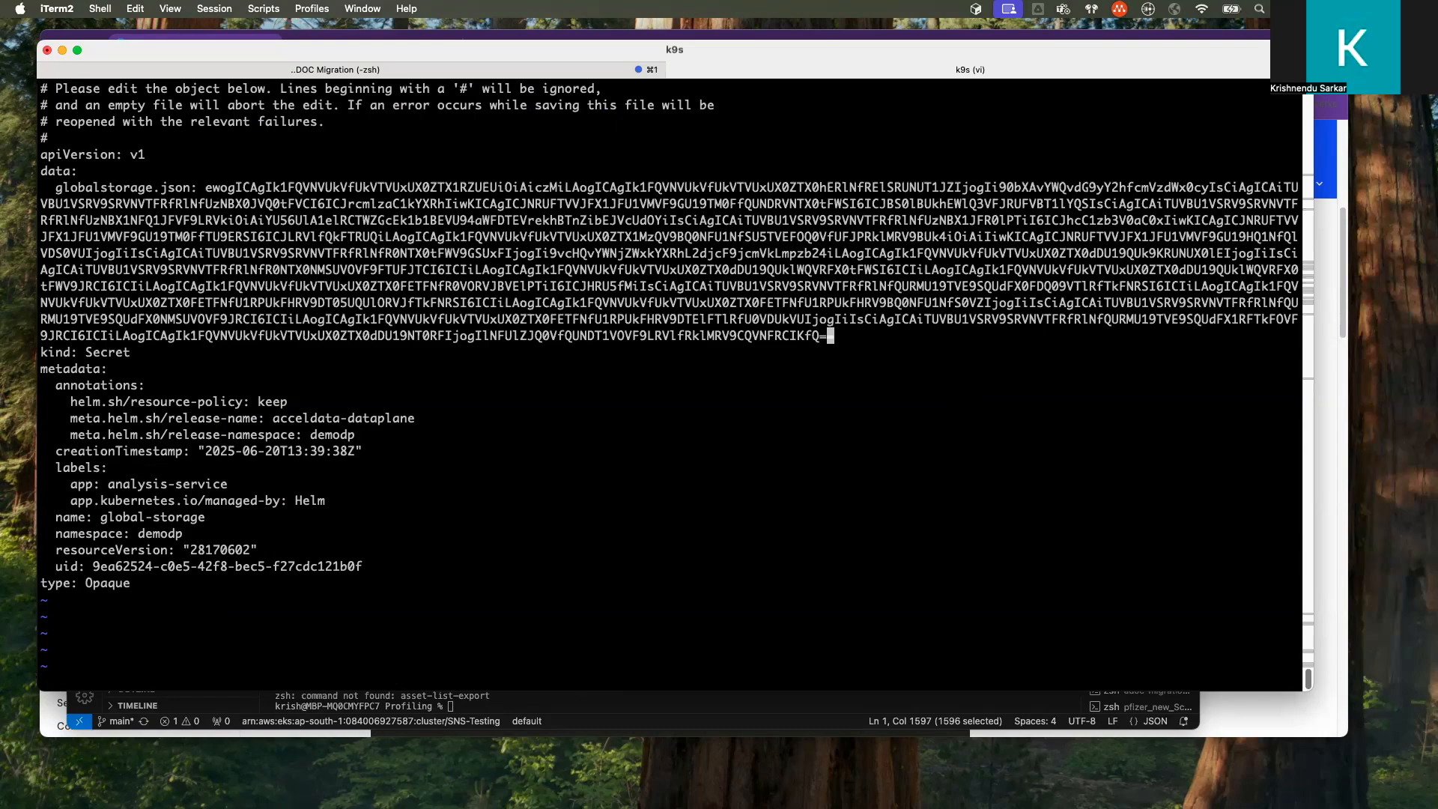
key("Return")
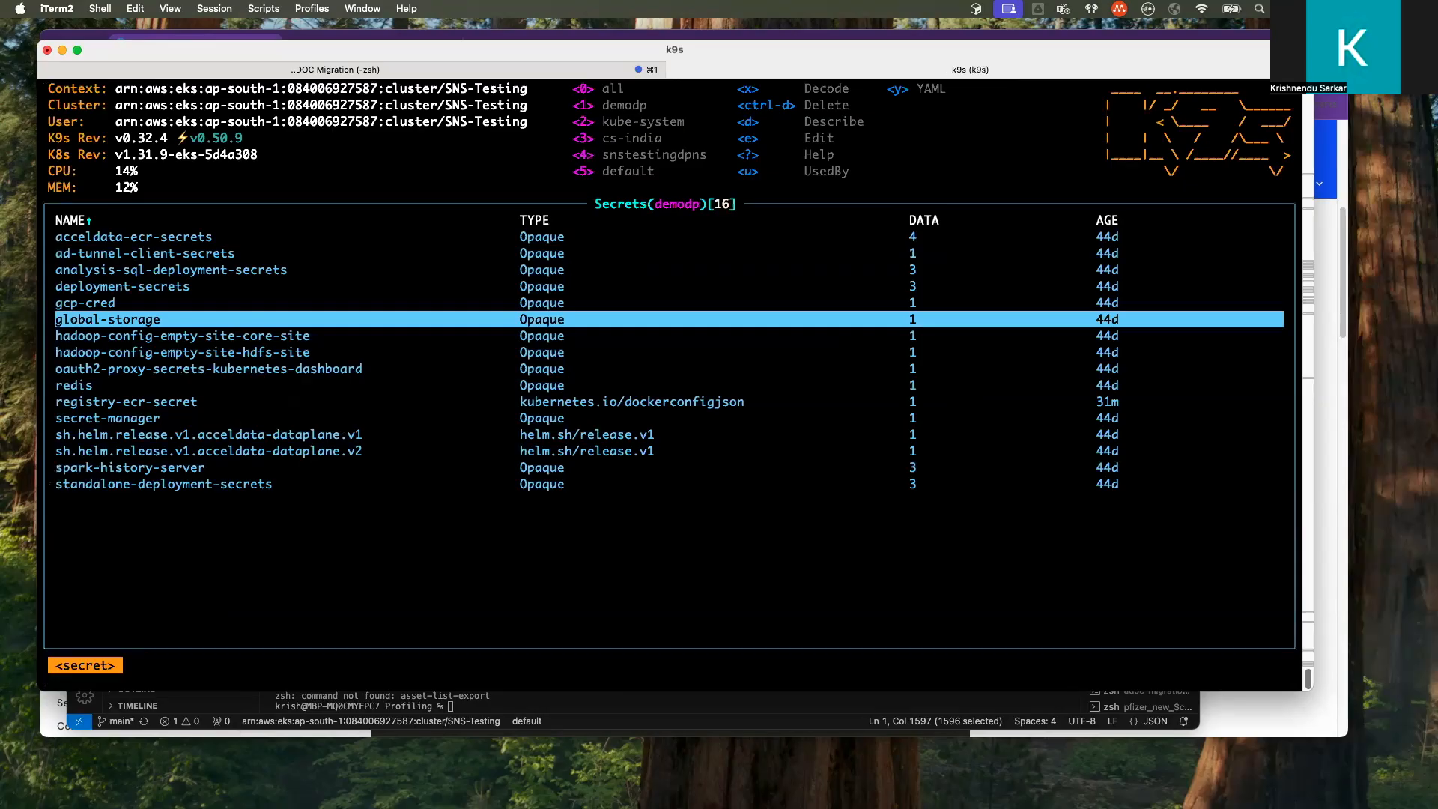
- List the demodp pods and delete the acceldata-dataplane-analysis-service pod
key("colon")
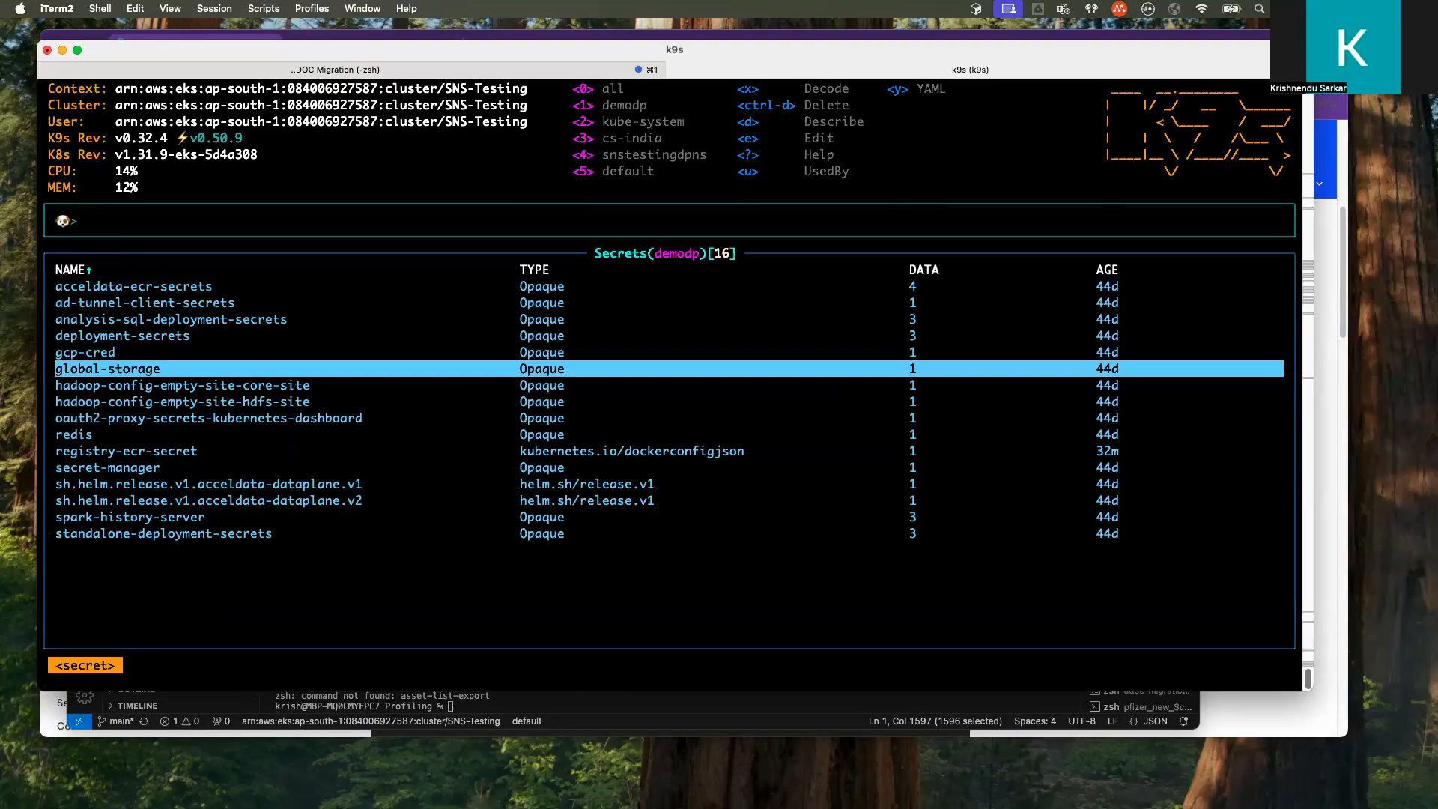
type("pods")
key("Return")
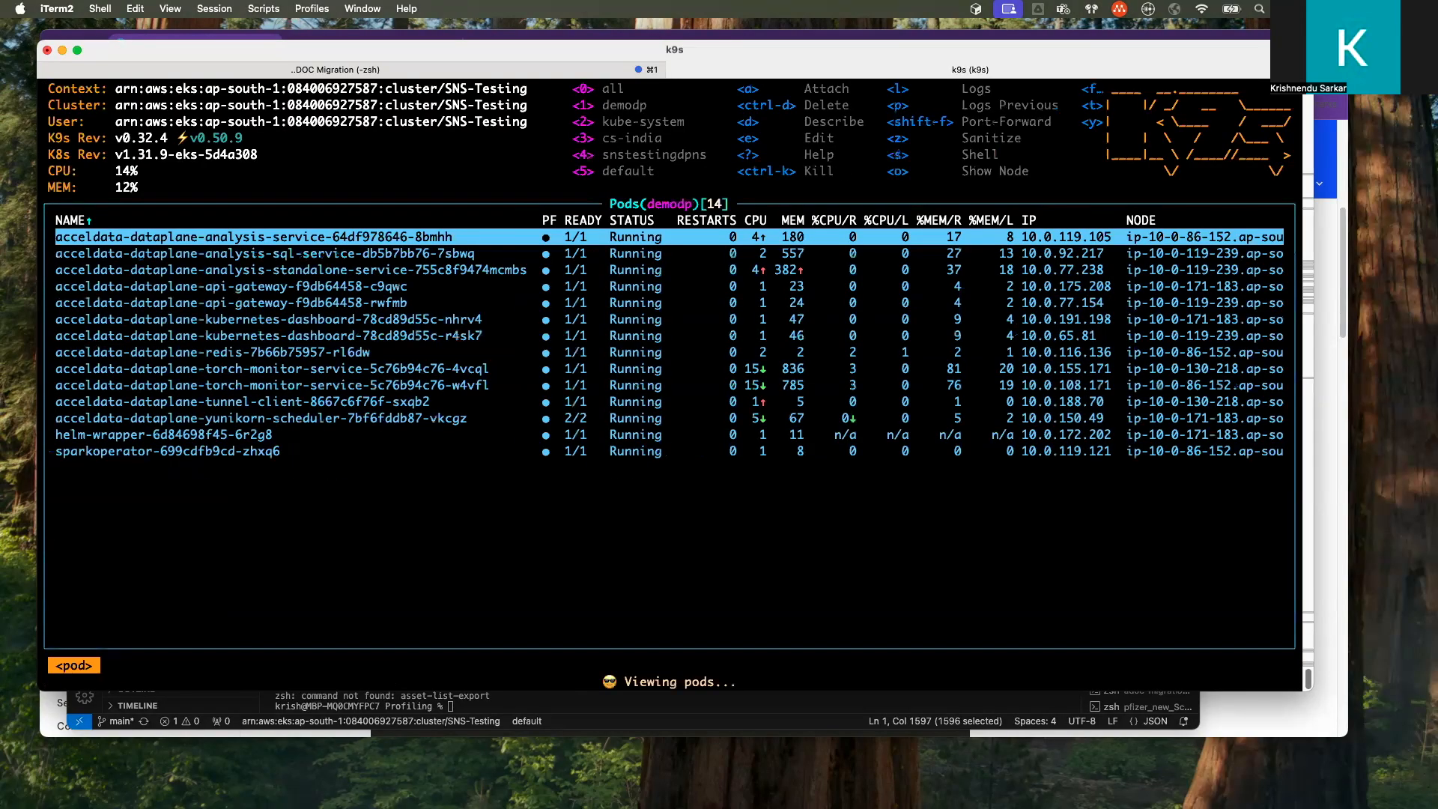
key("Down")
key("Up")
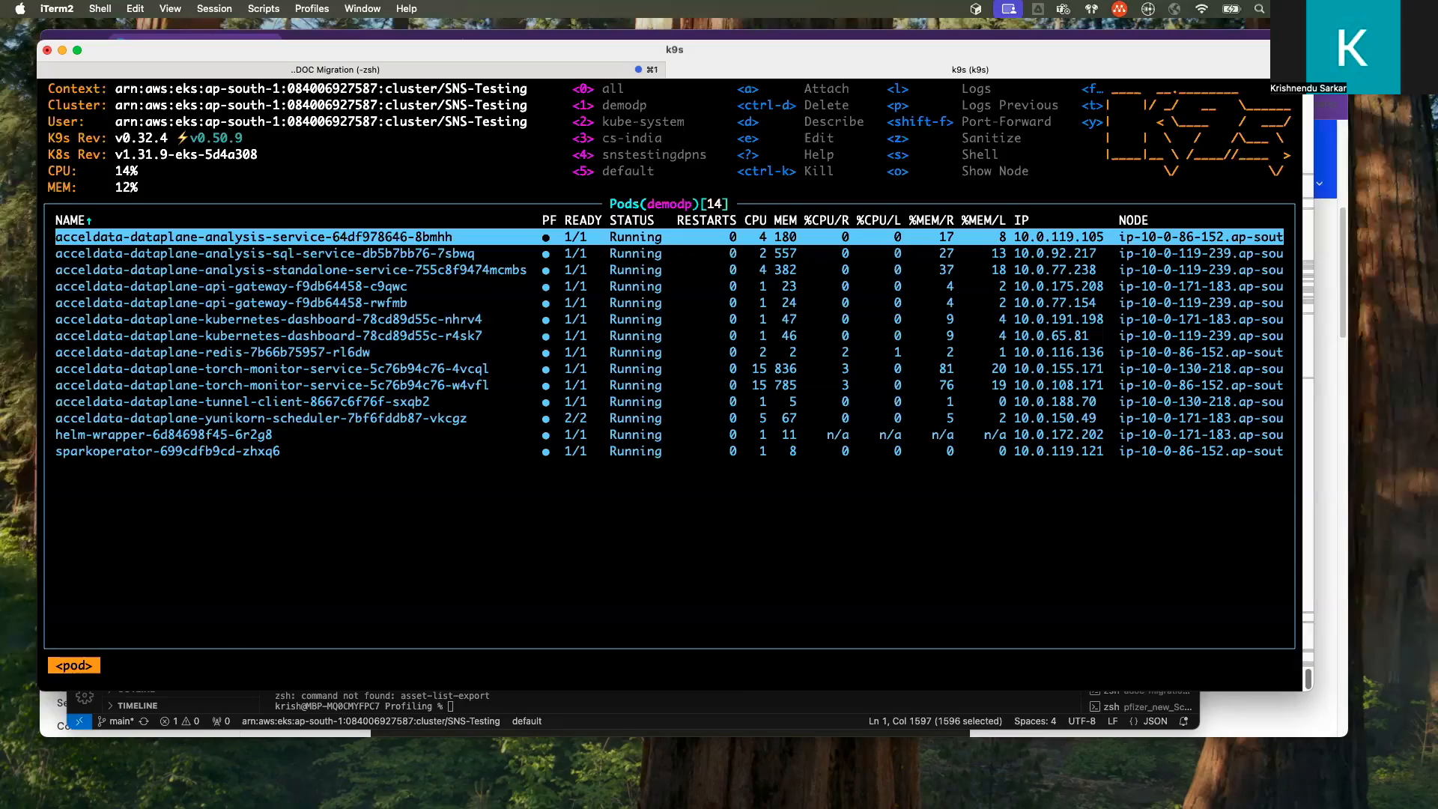
key("ctrl+d")
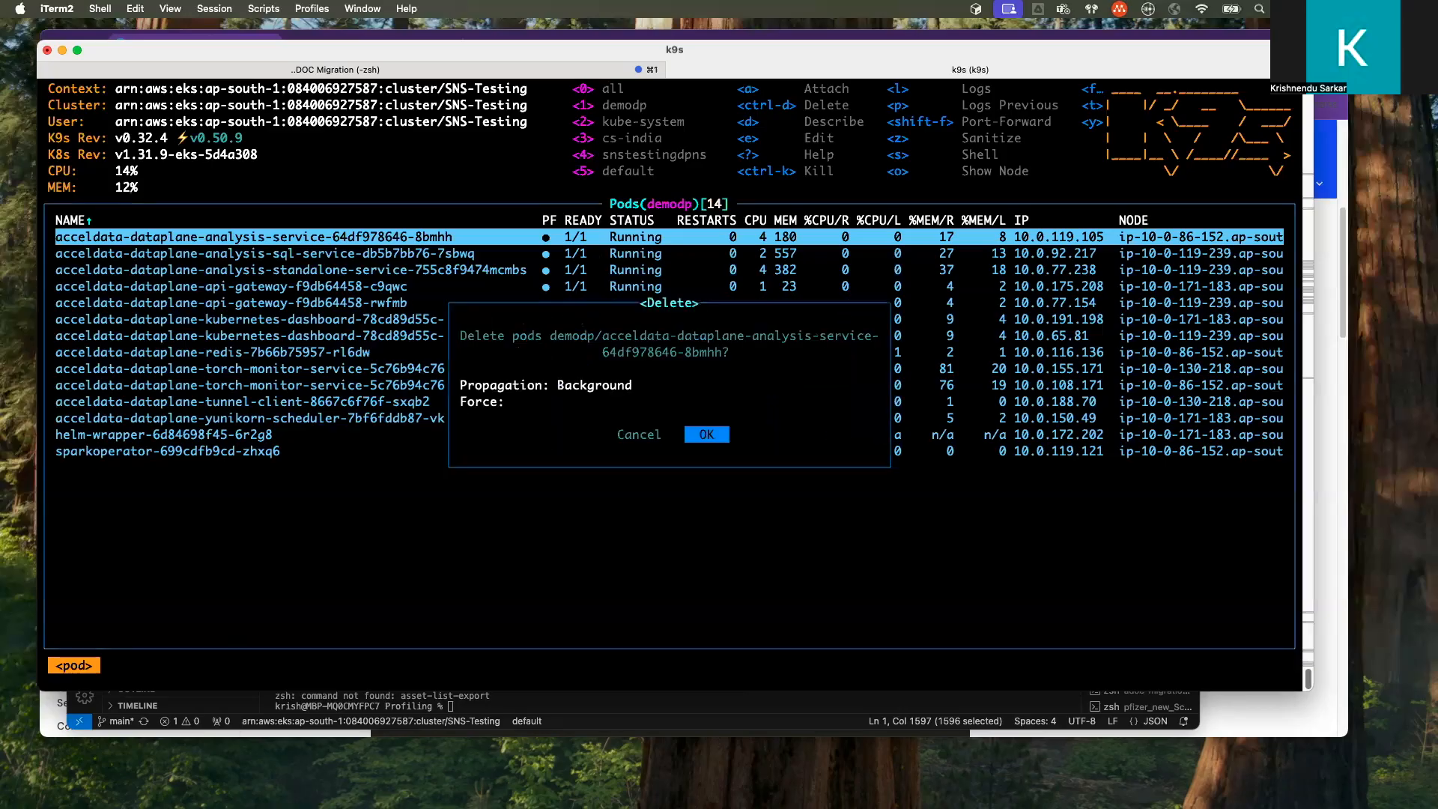
key("Return")
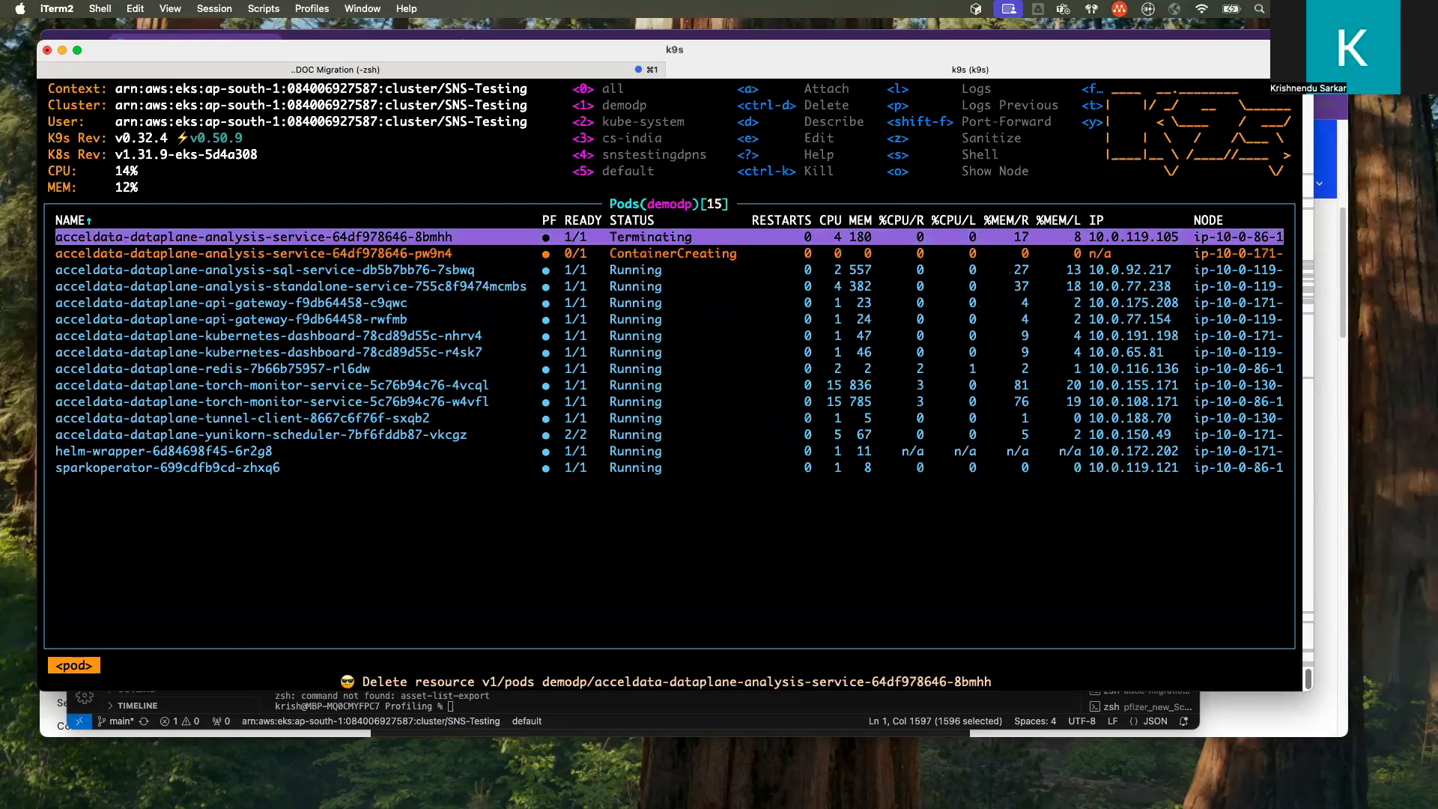
- Browse the analysis pods to watch the replacement analysis-service pod start up
key("Down")
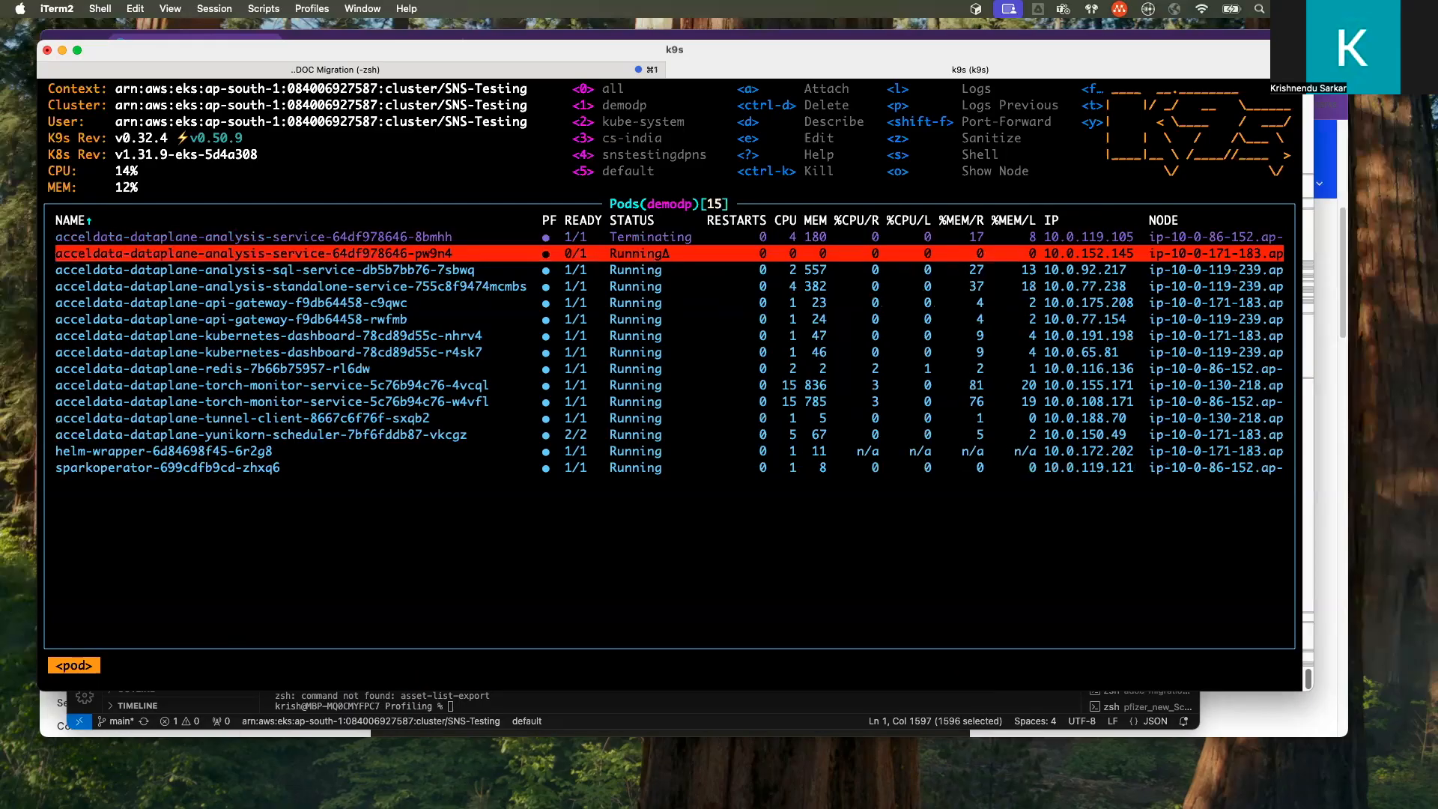
key("Down")
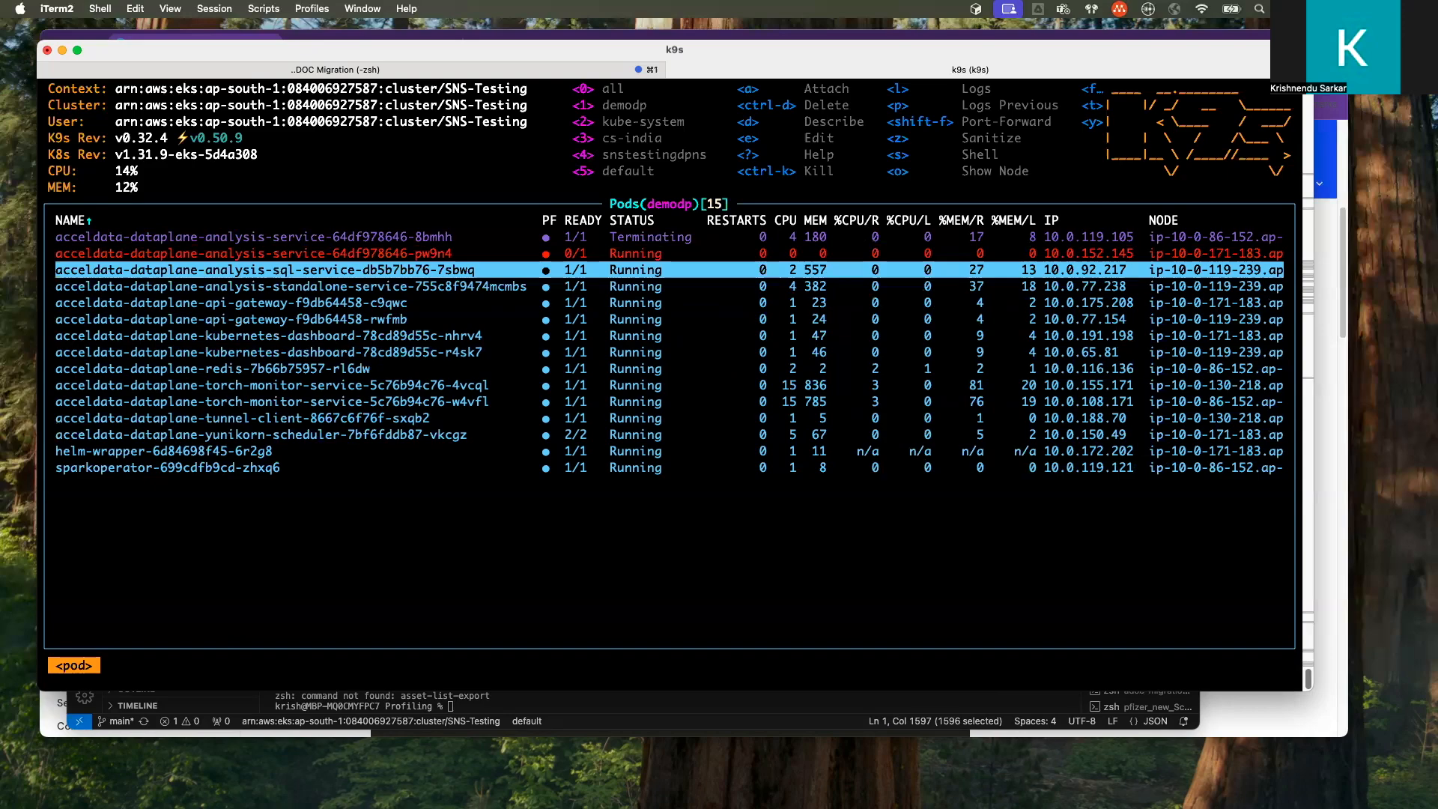
key("Down")
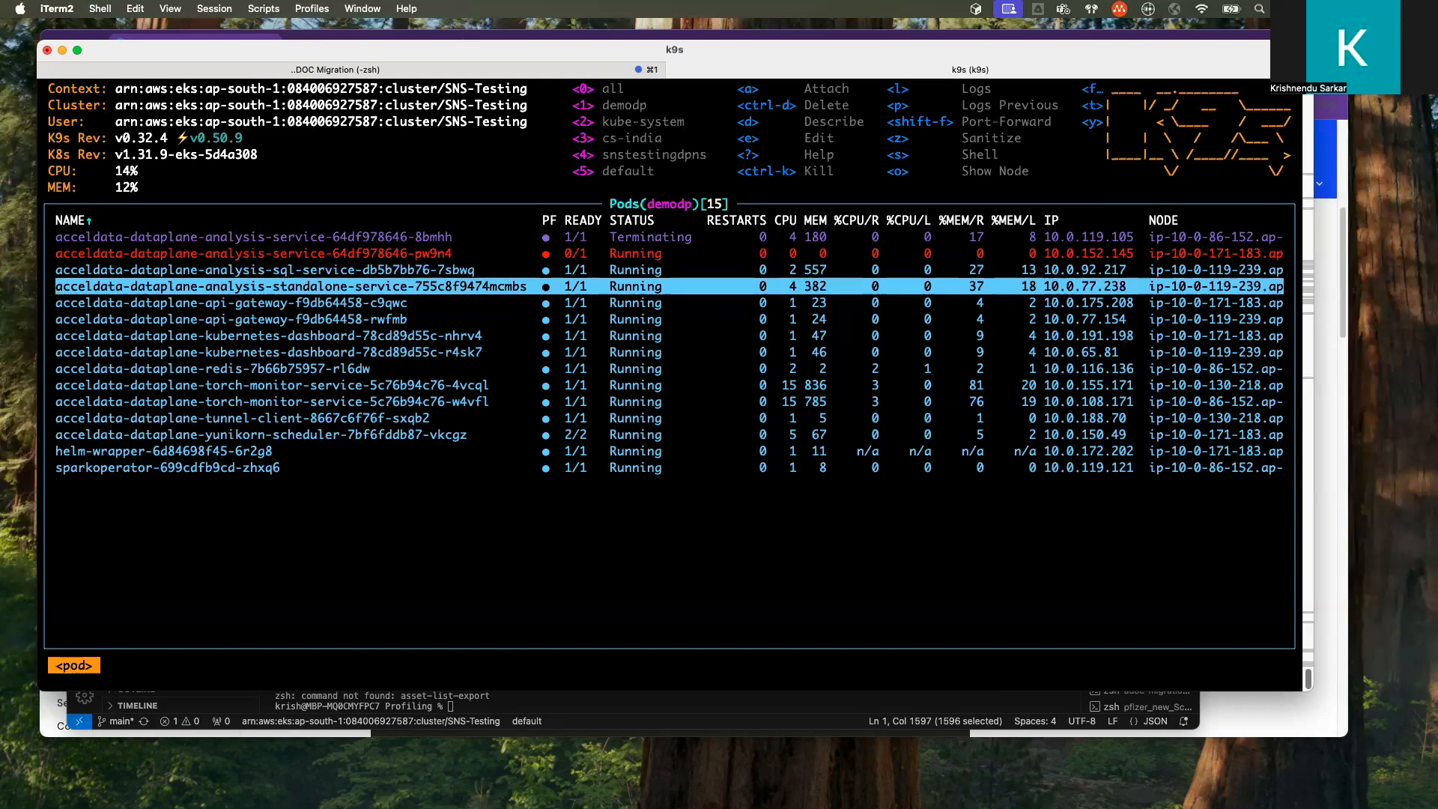
key("Up")
key("Up")
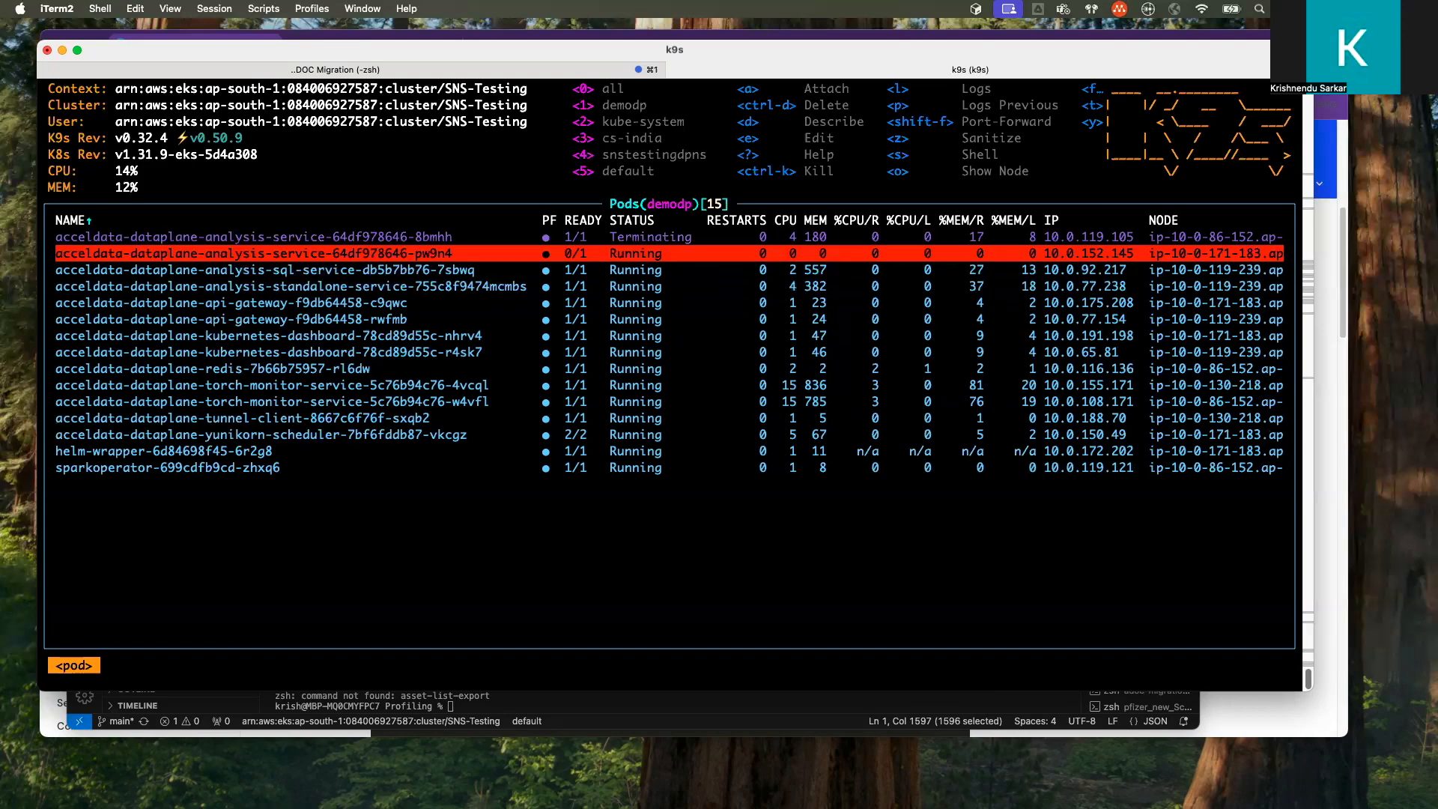
key("Down")
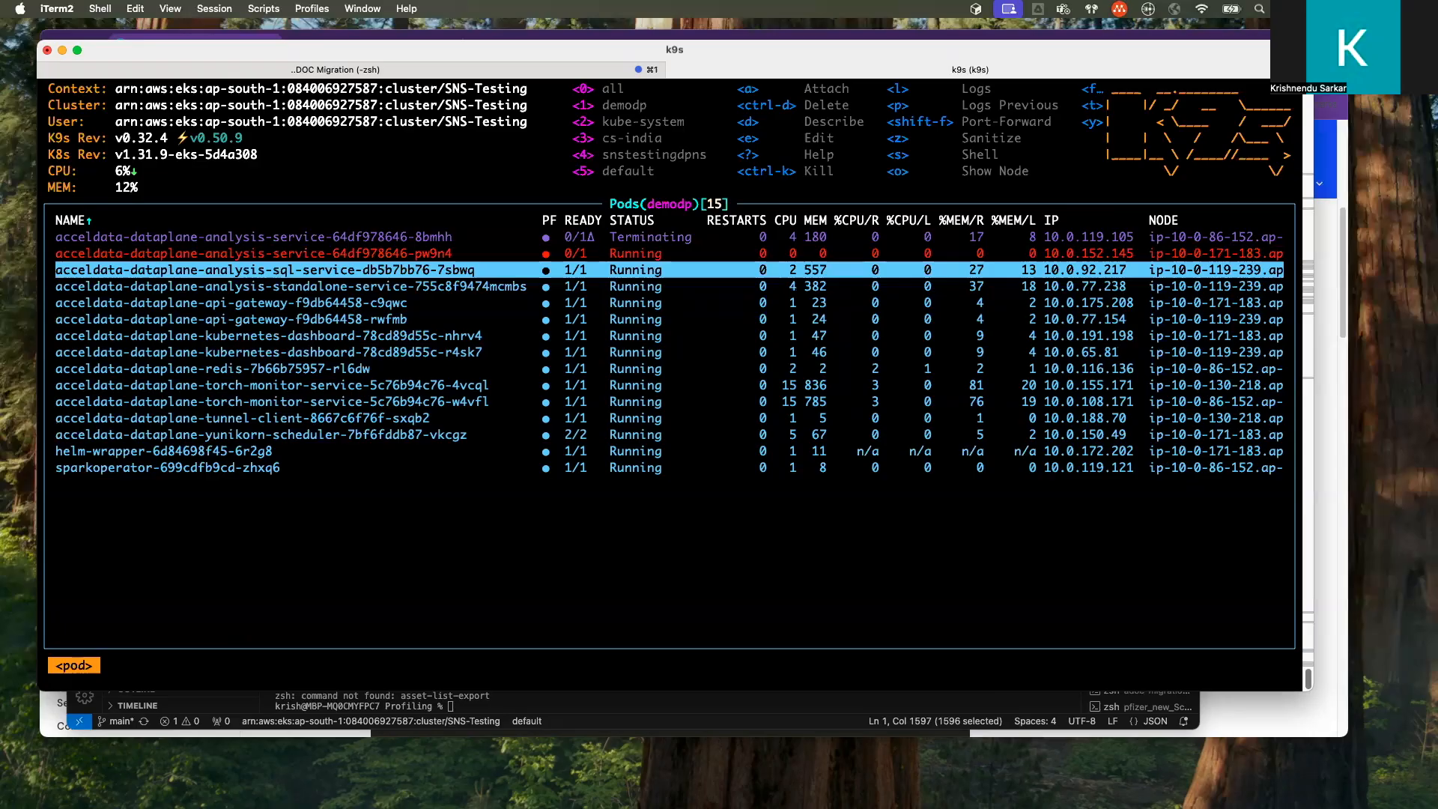
key("Up")
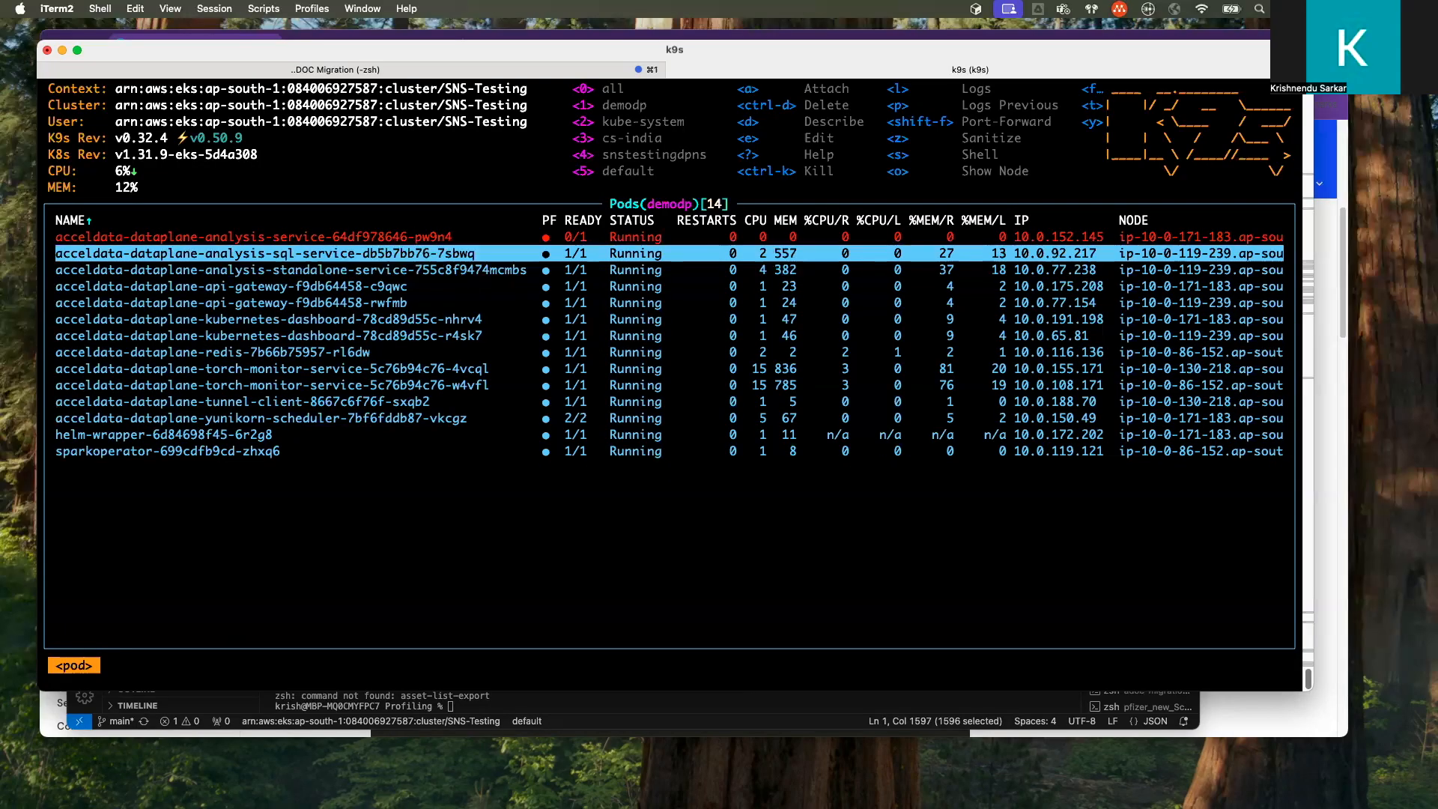
key("Up")
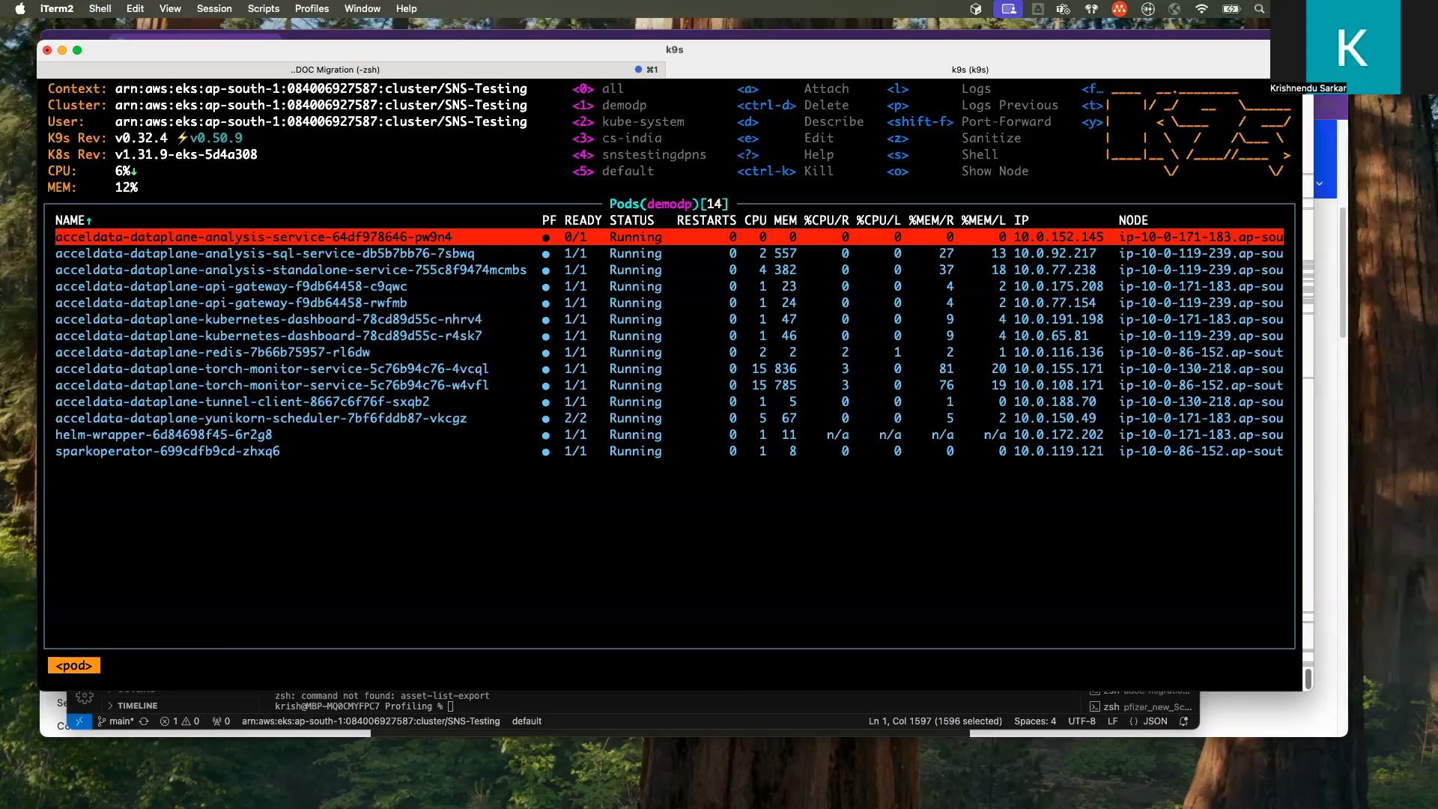
key("Down")
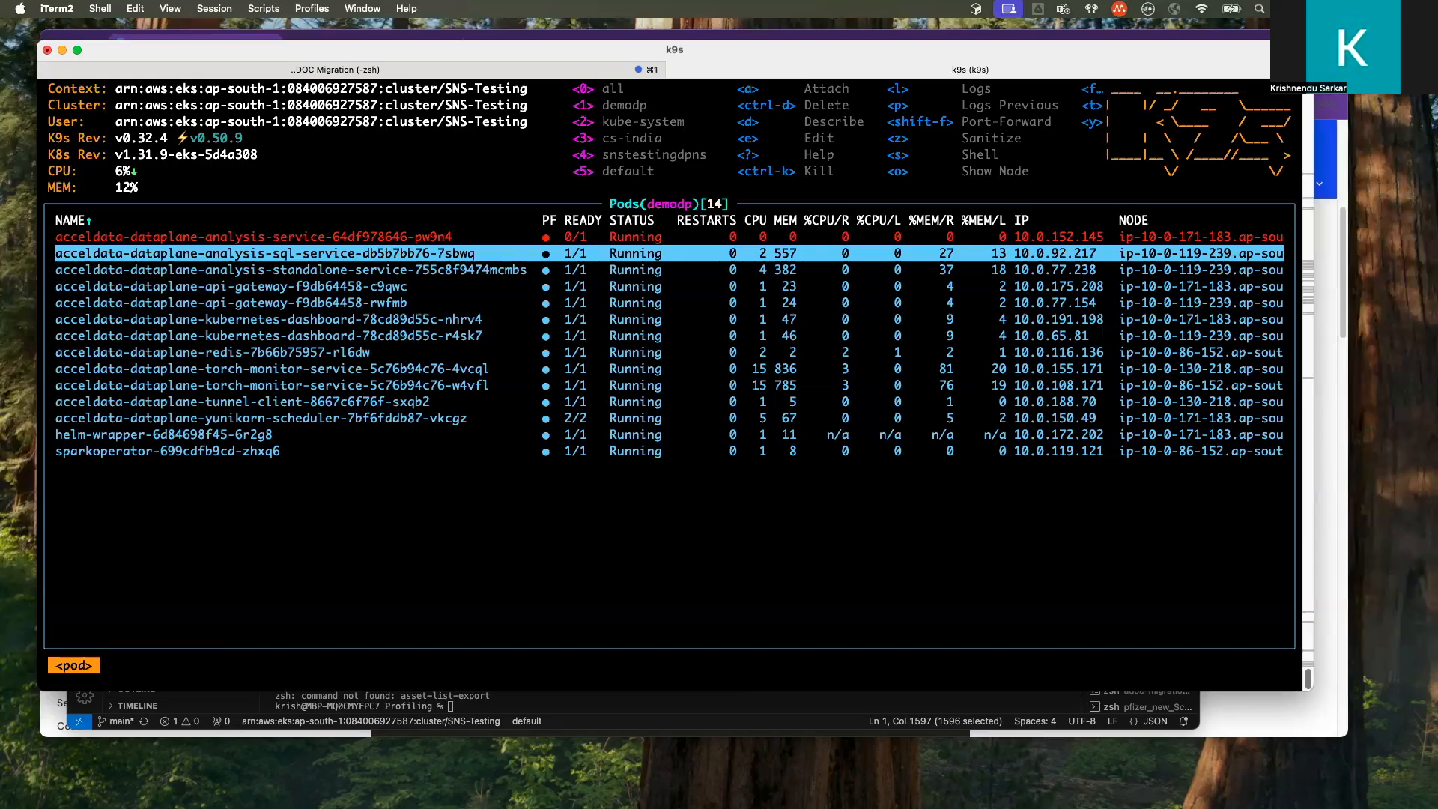
key("Down")
key("Up")
key("Up")
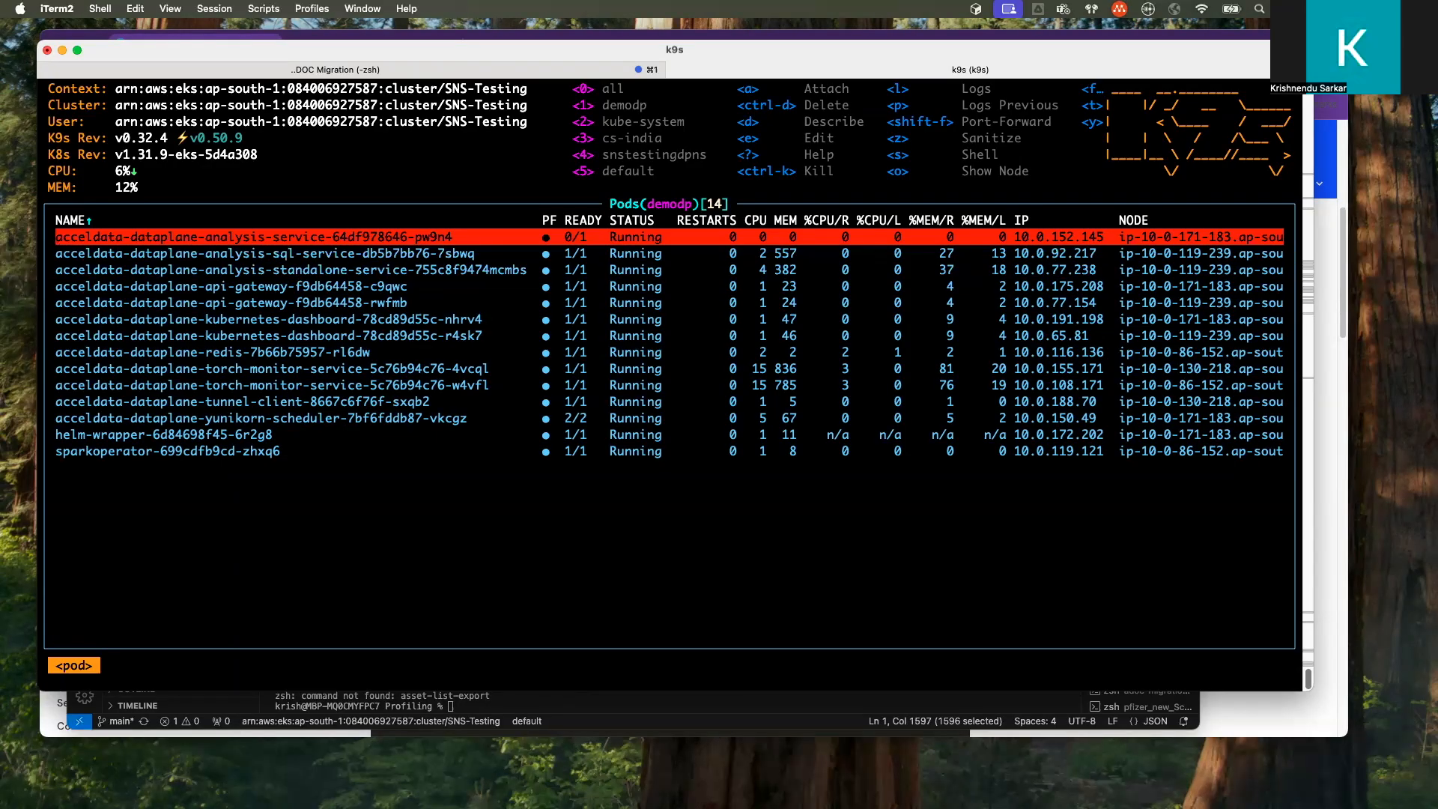
key("Down")
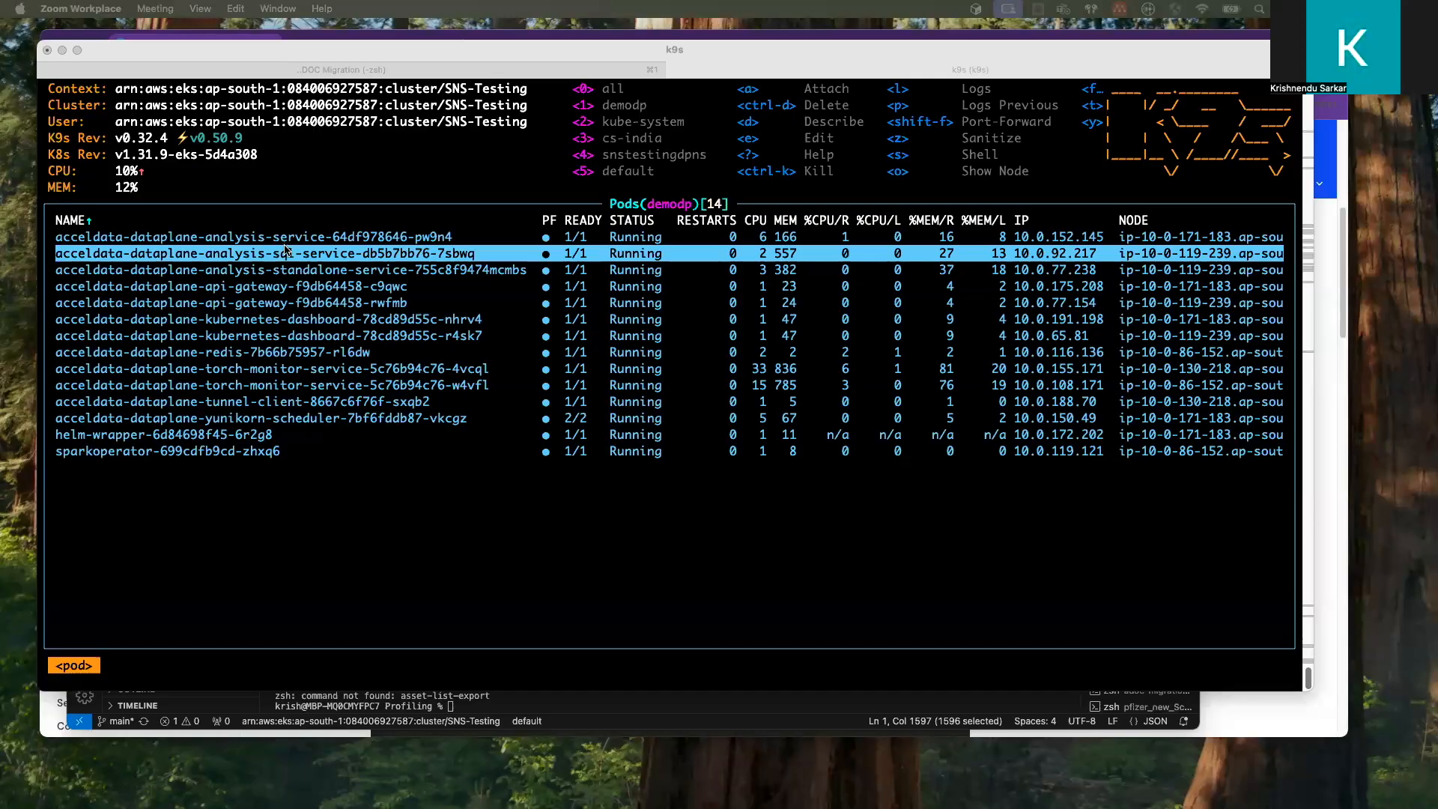
left_click(464, 300)
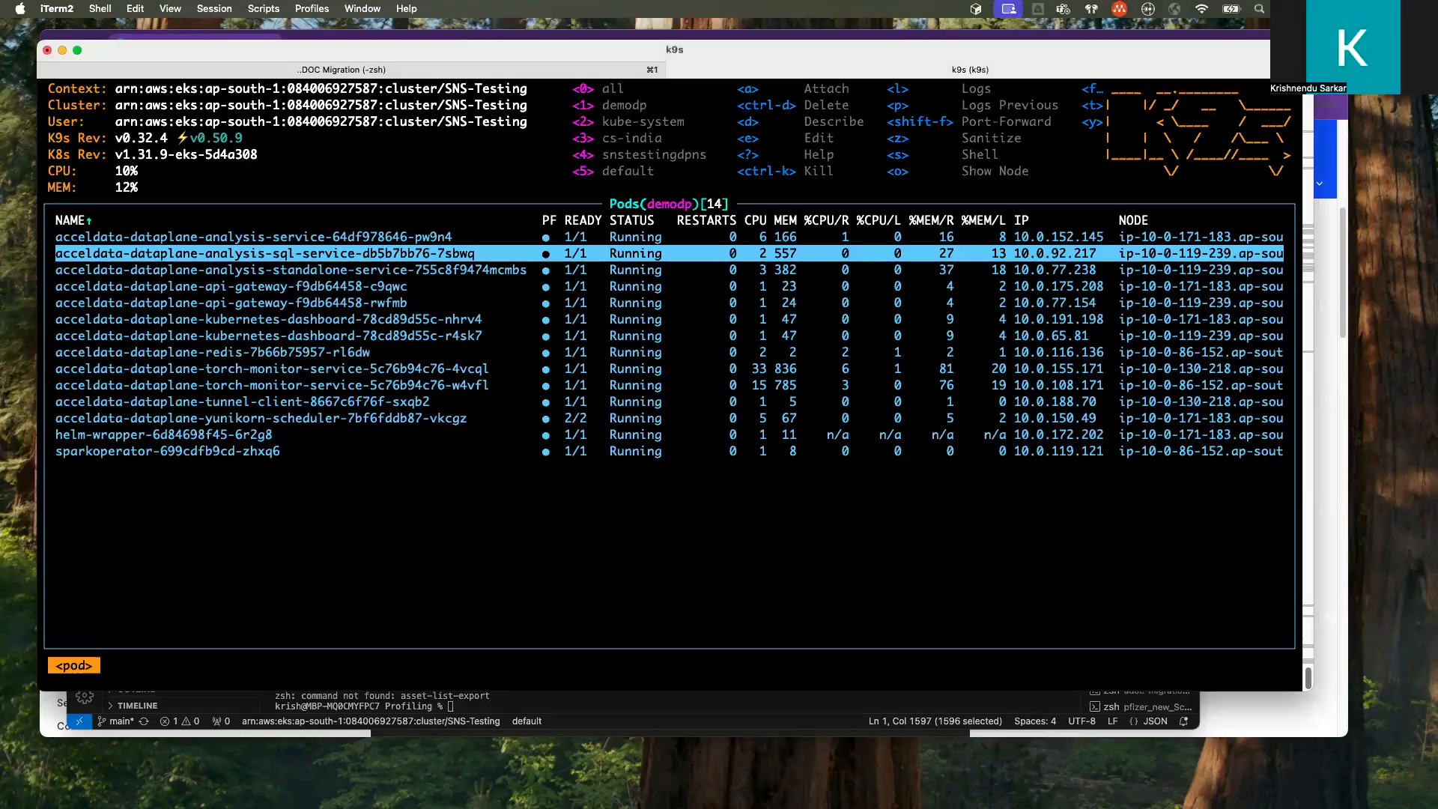
- Delete the analysis-sql-service and analysis-standalone-service pods, let replacements come up, then hide k9s
key("ctrl+d")
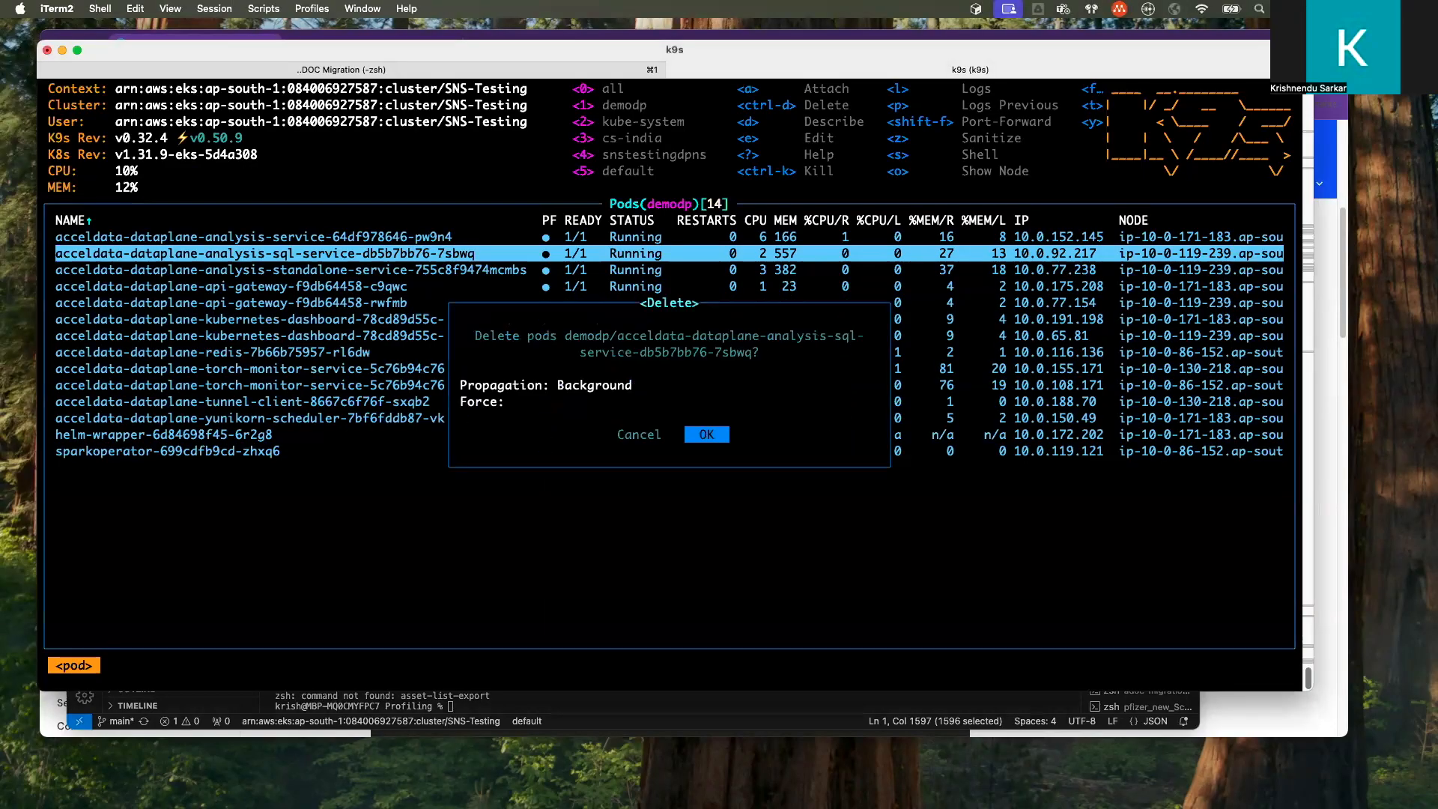
key("Return")
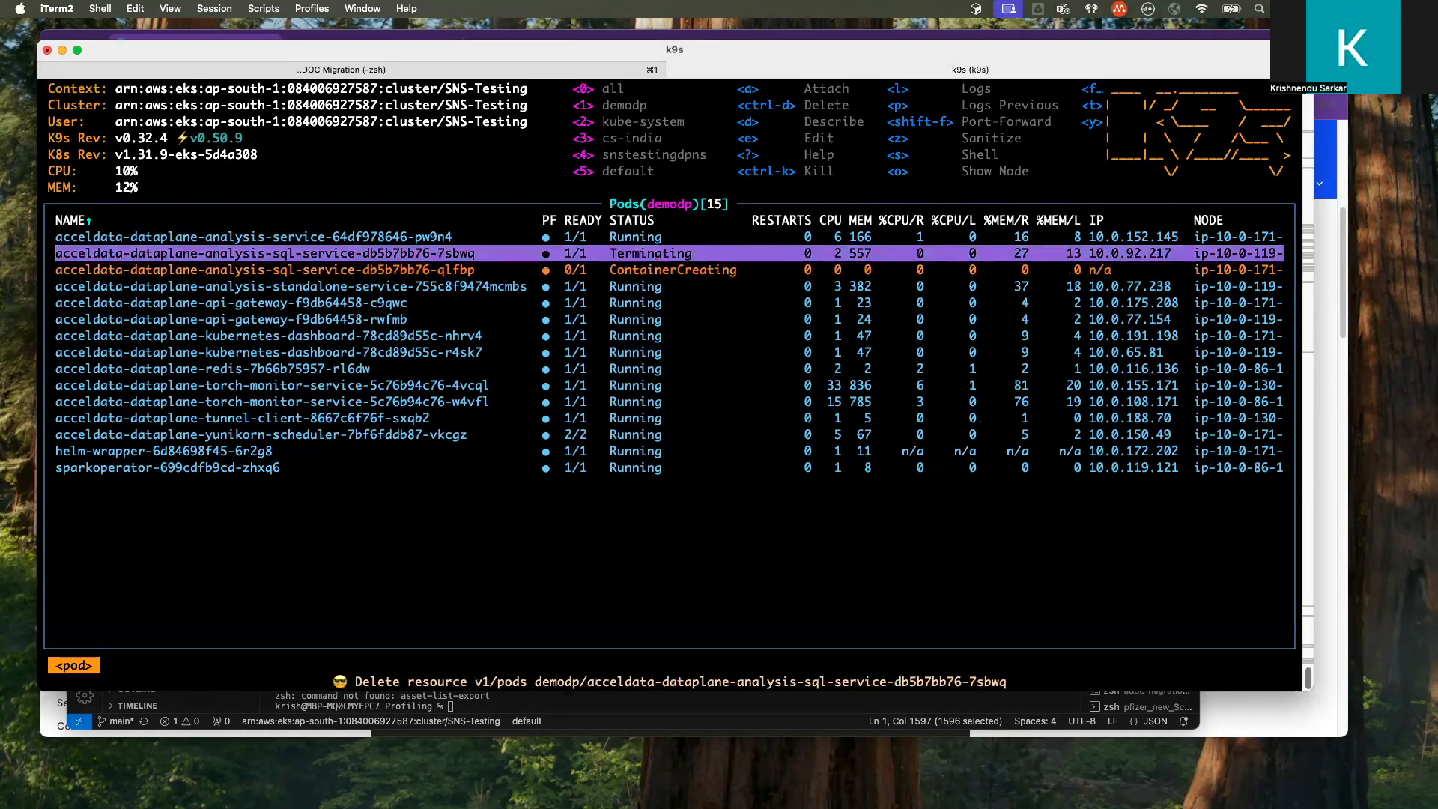
key("Down")
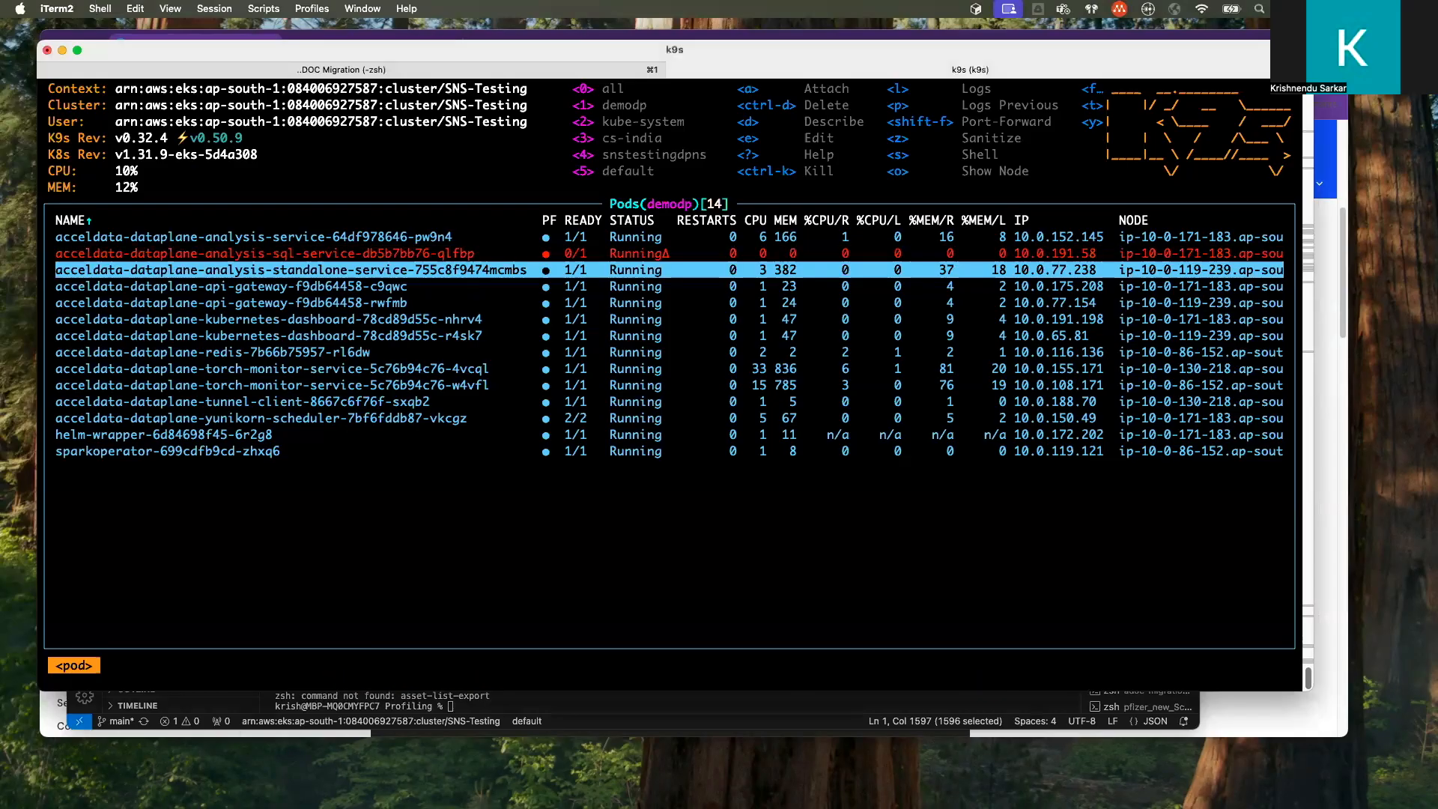
key("ctrl+d")
key("Tab")
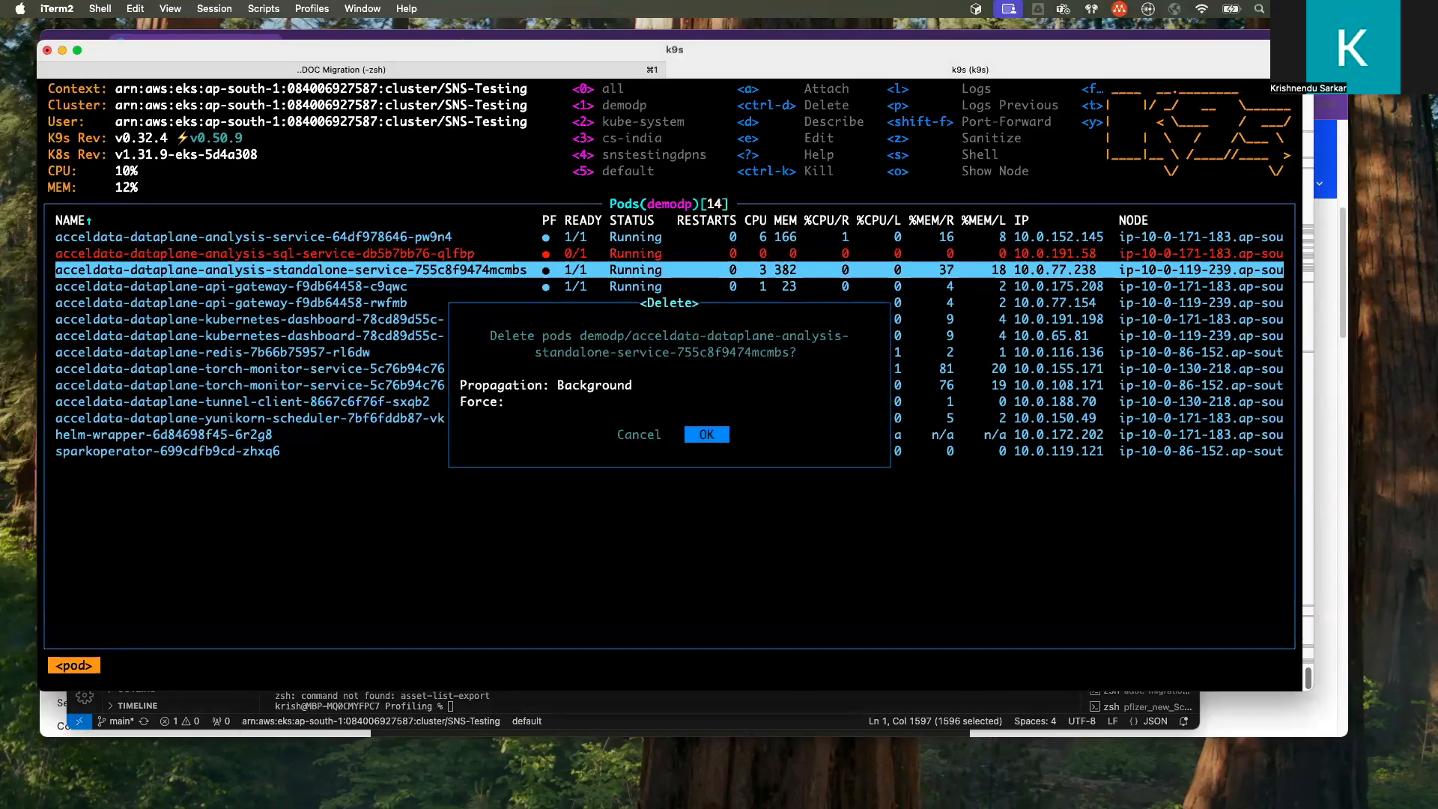
key("Return")
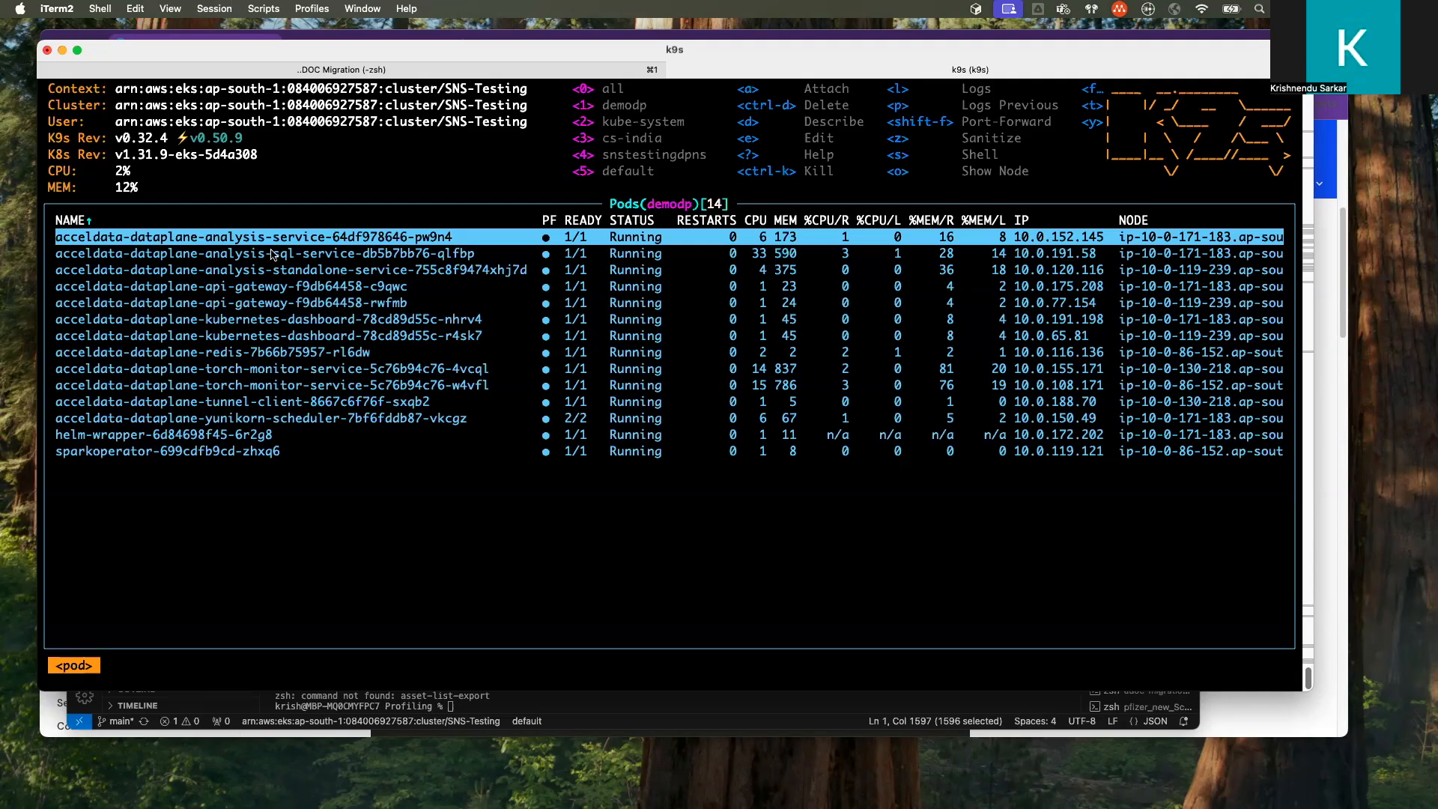
left_click(62, 50)
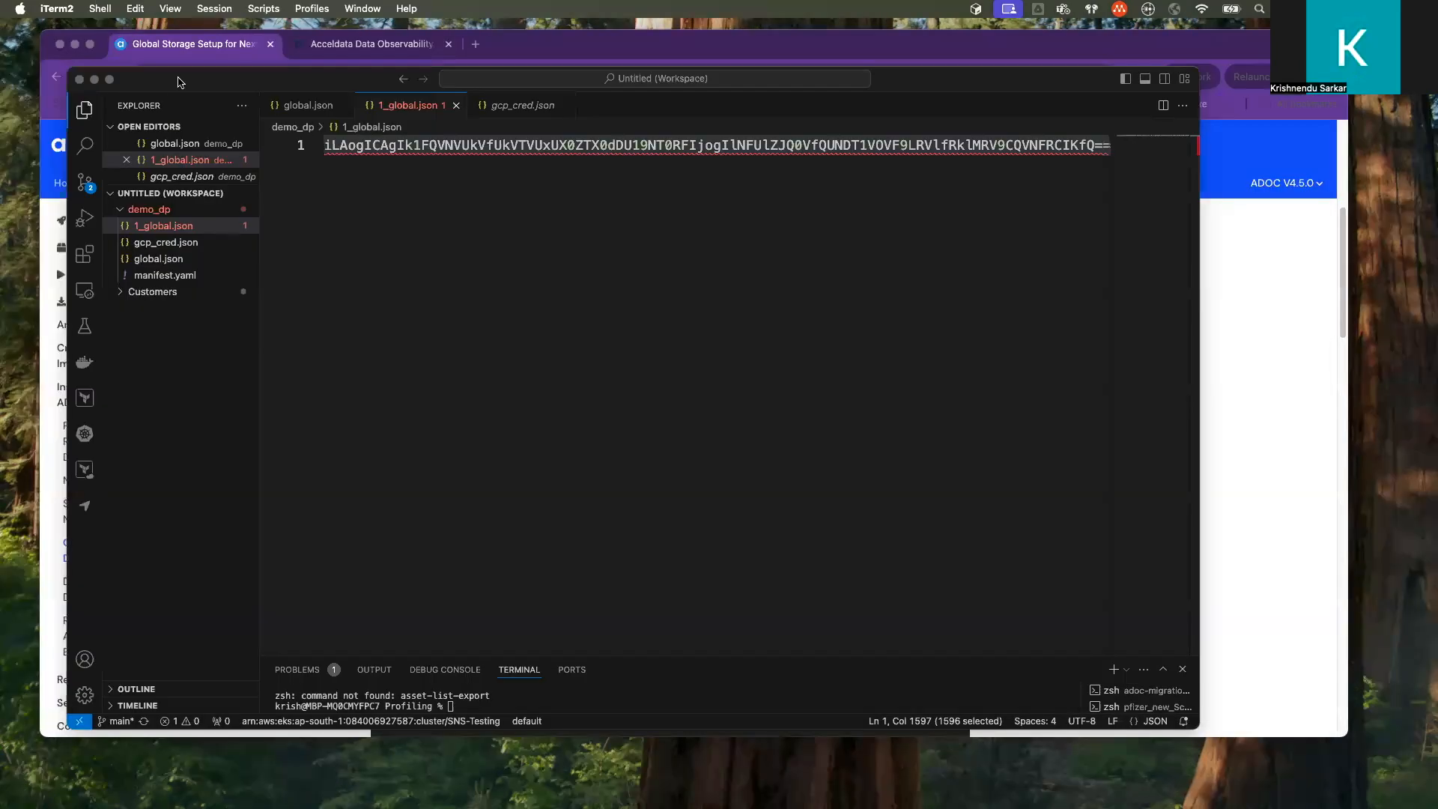
- Go back to ADOC, reload the Application Config page, and leave it without saving
left_click(94, 79)
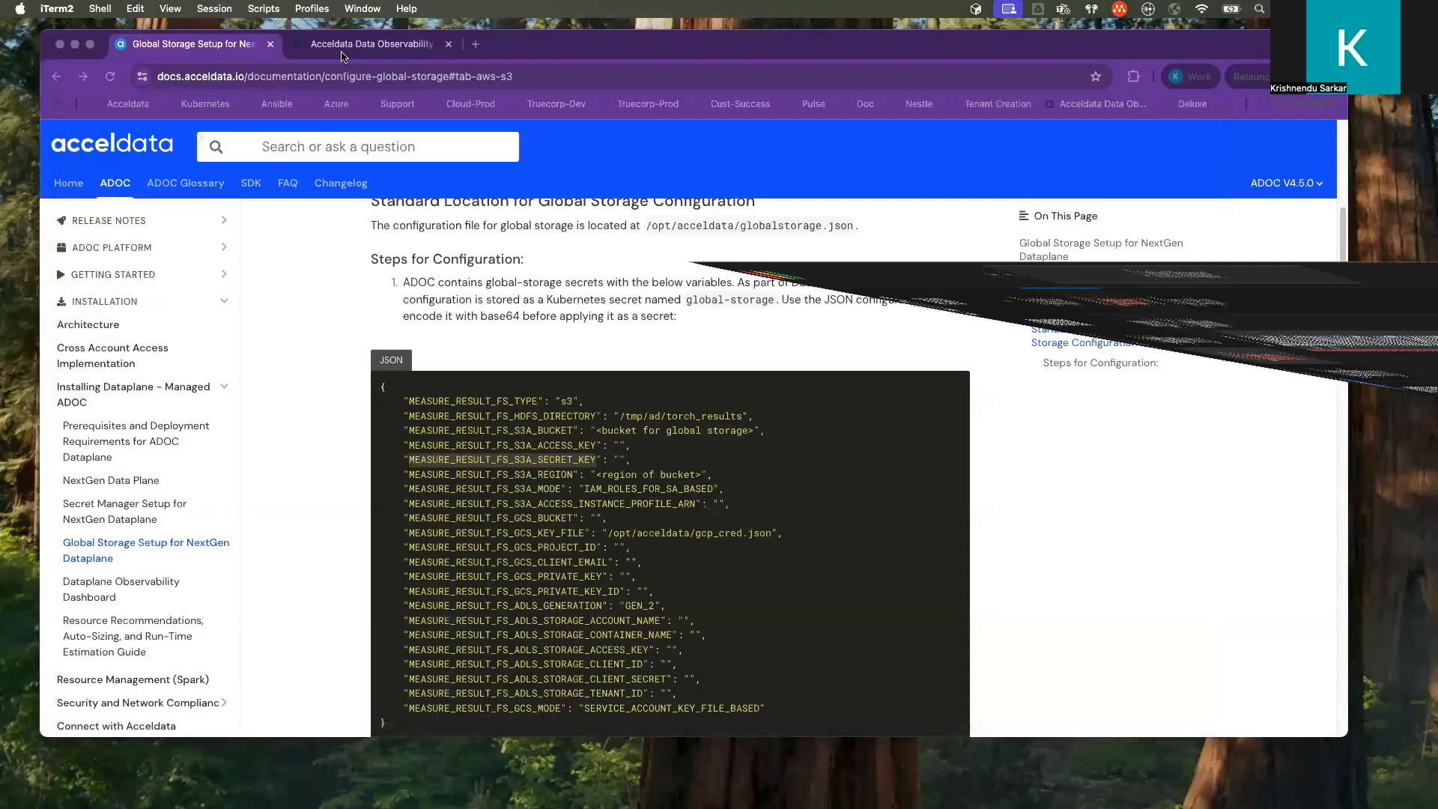
left_click(342, 48)
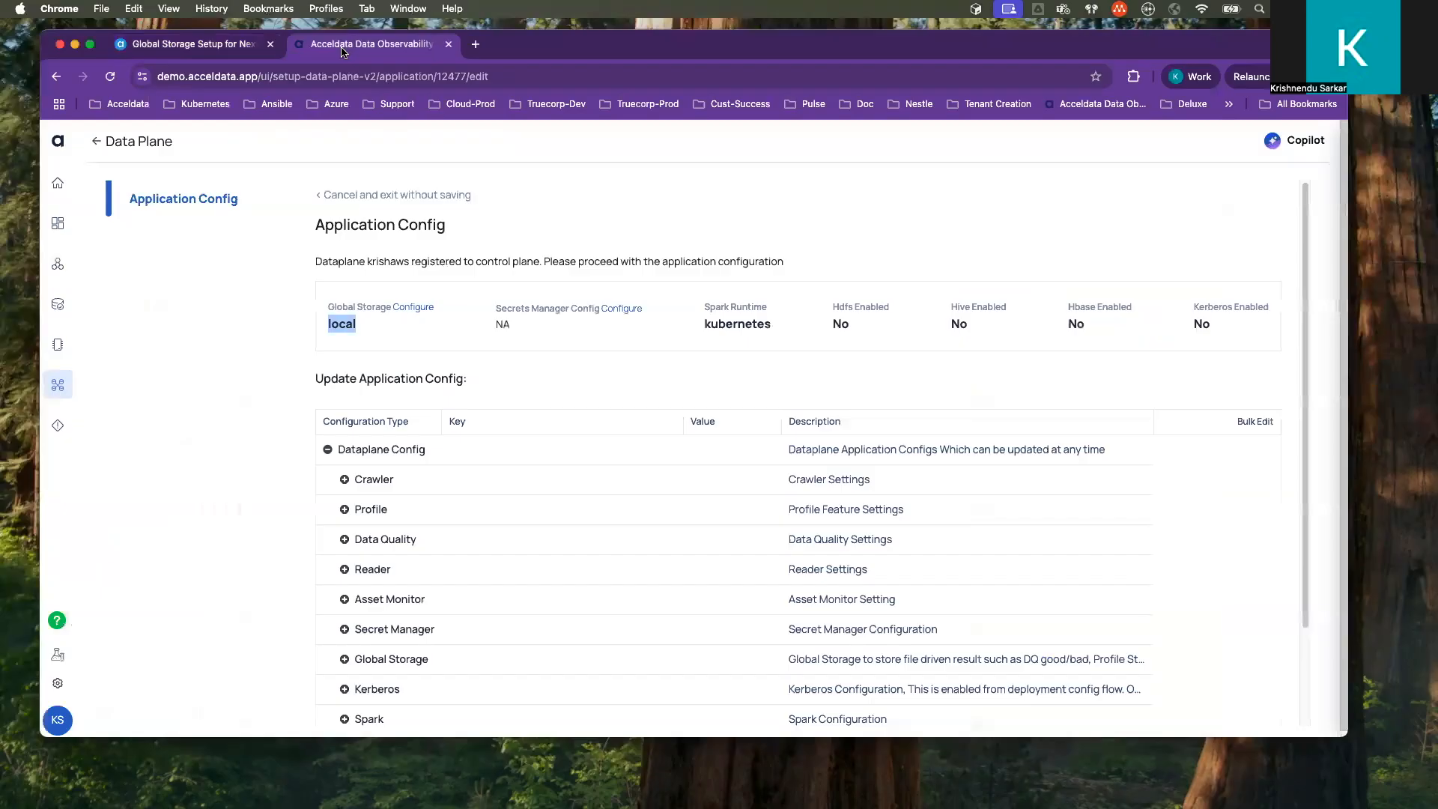
left_click(111, 77)
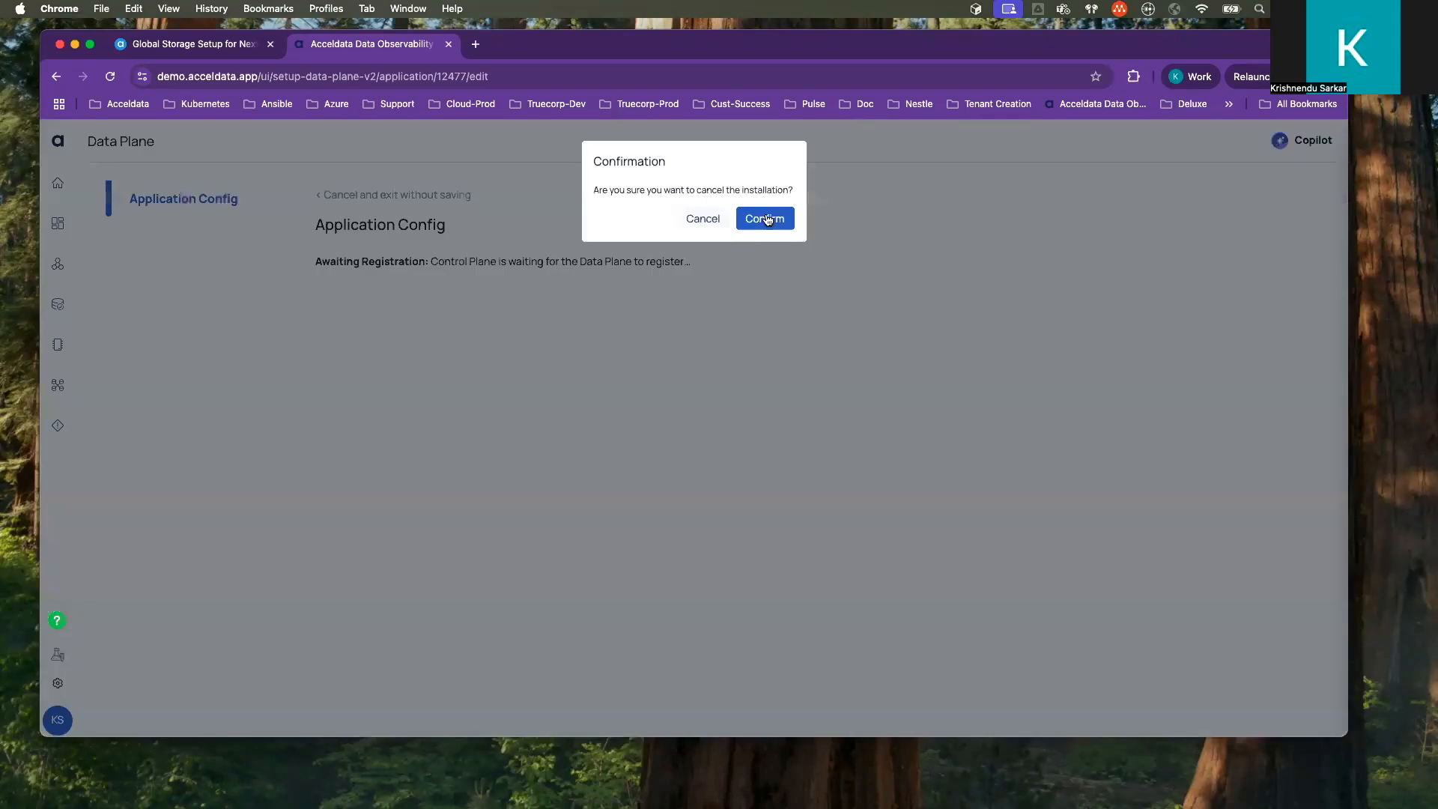
left_click(765, 217)
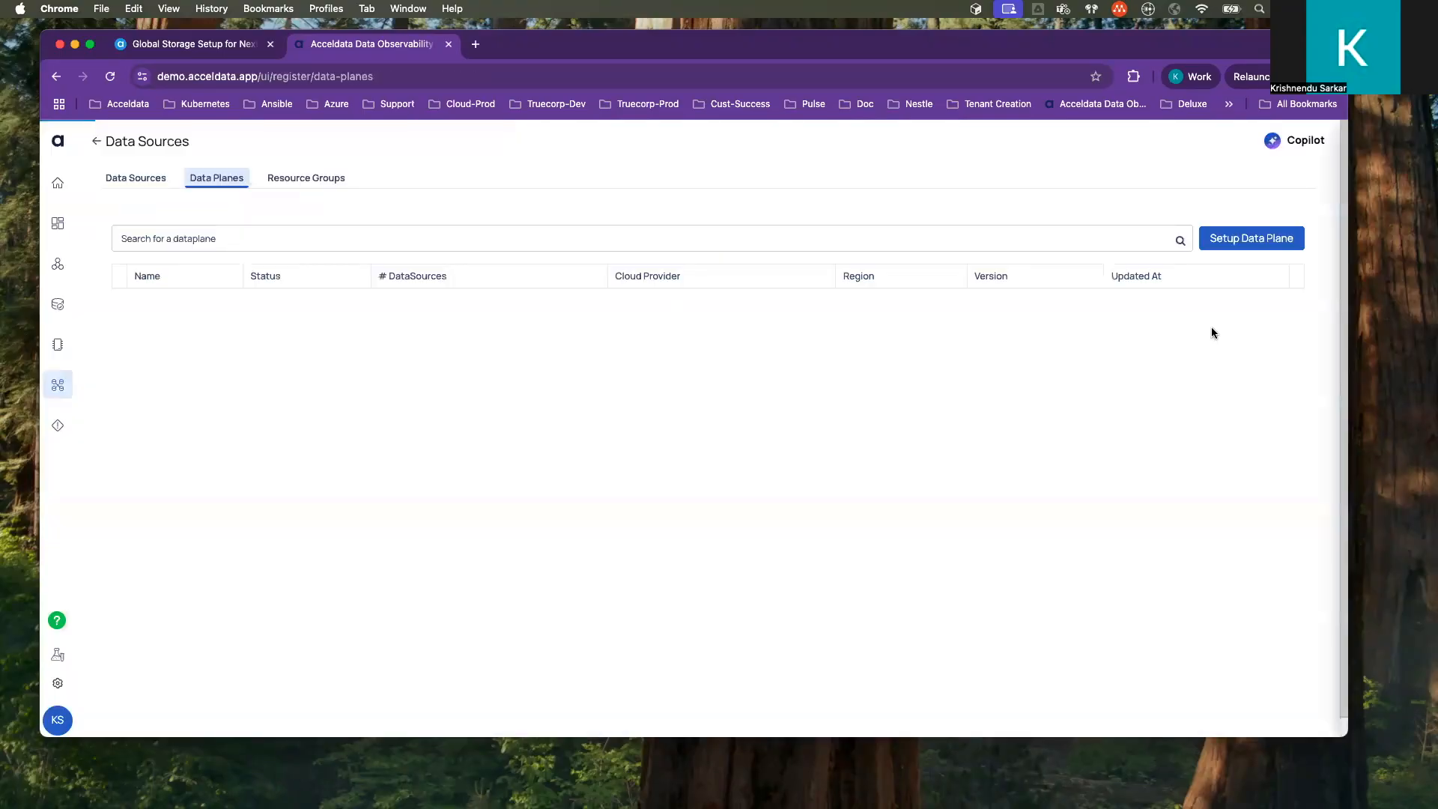
- Filter data planes to Running status and bring up krishaws's Application Config
left_click(259, 251)
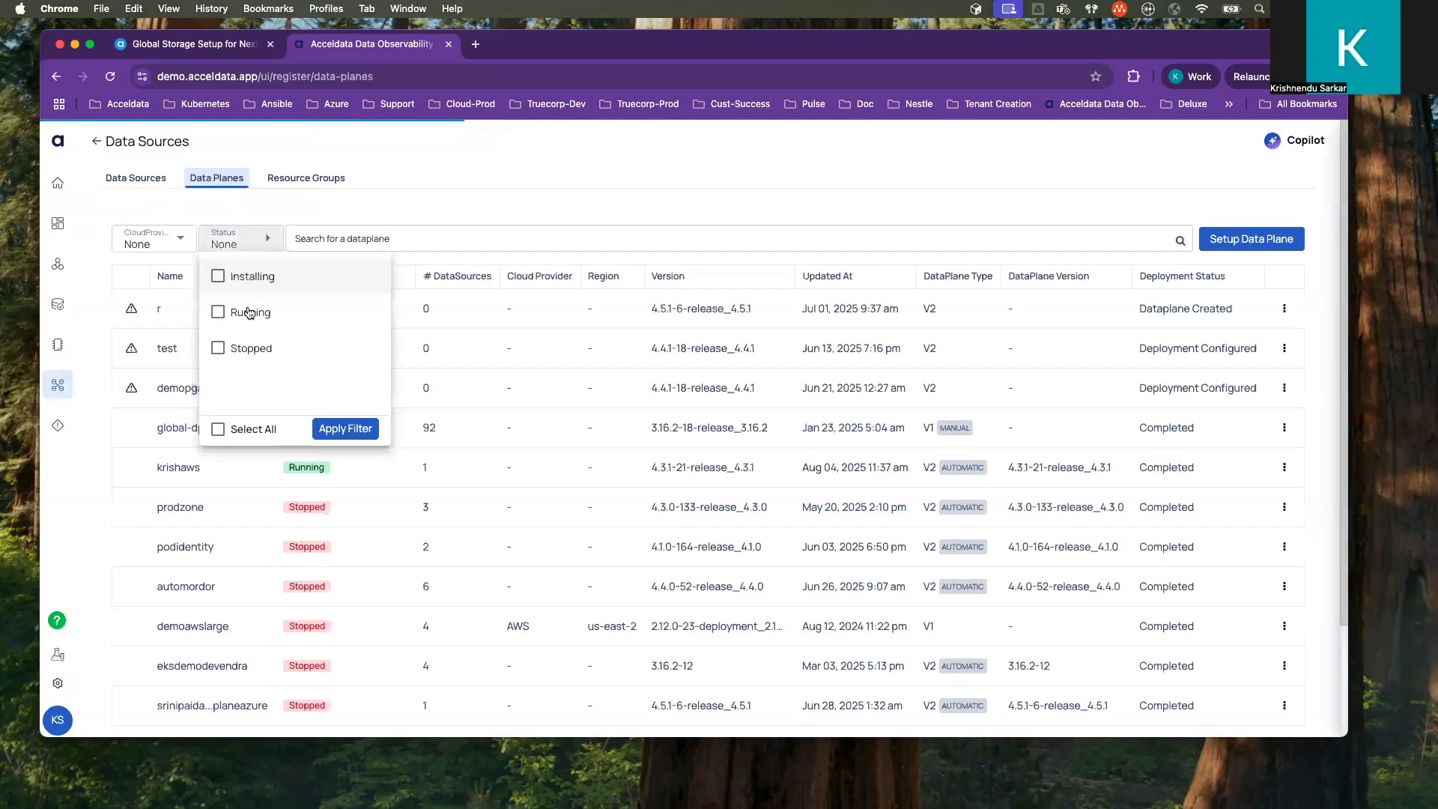
left_click(218, 312)
left_click(365, 433)
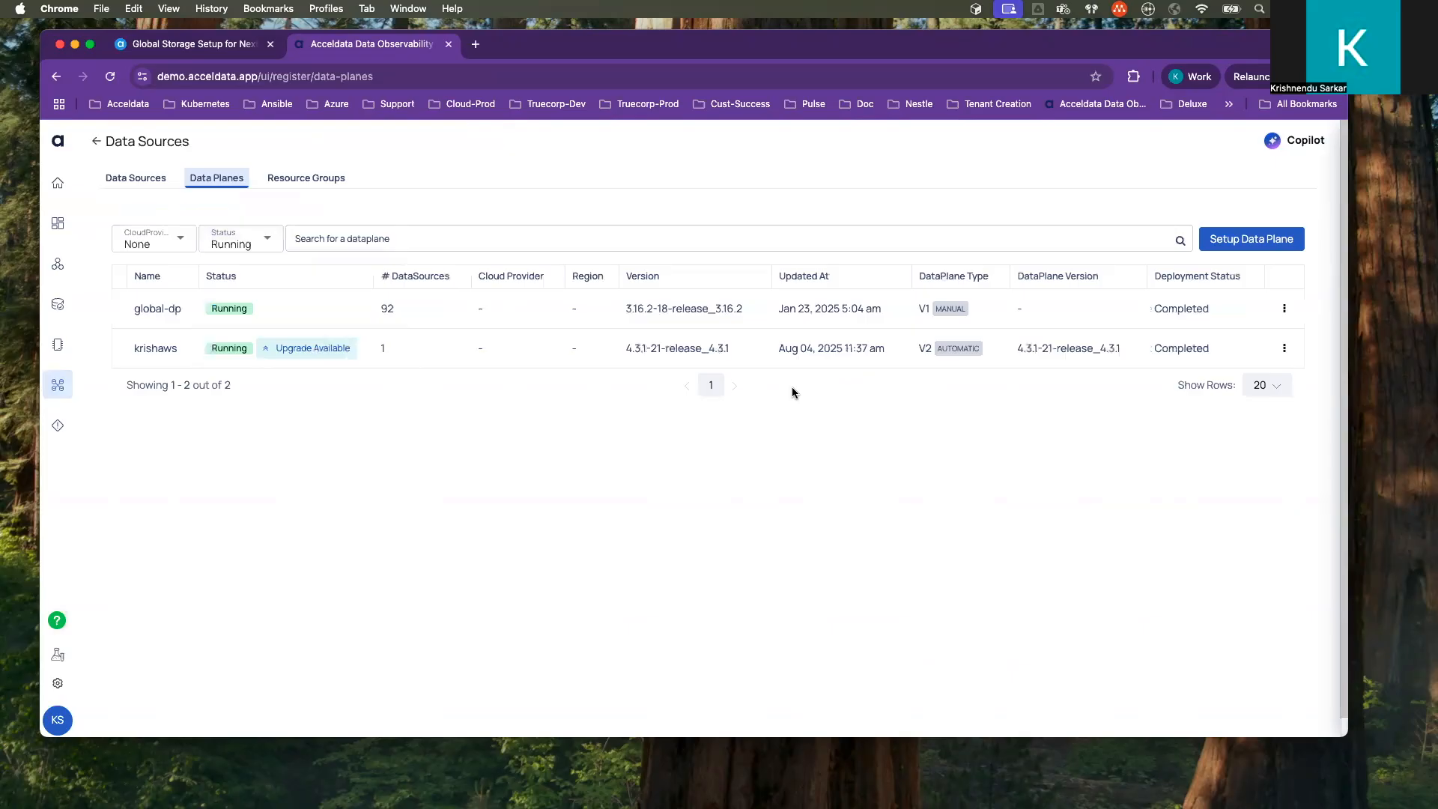
left_click(1283, 348)
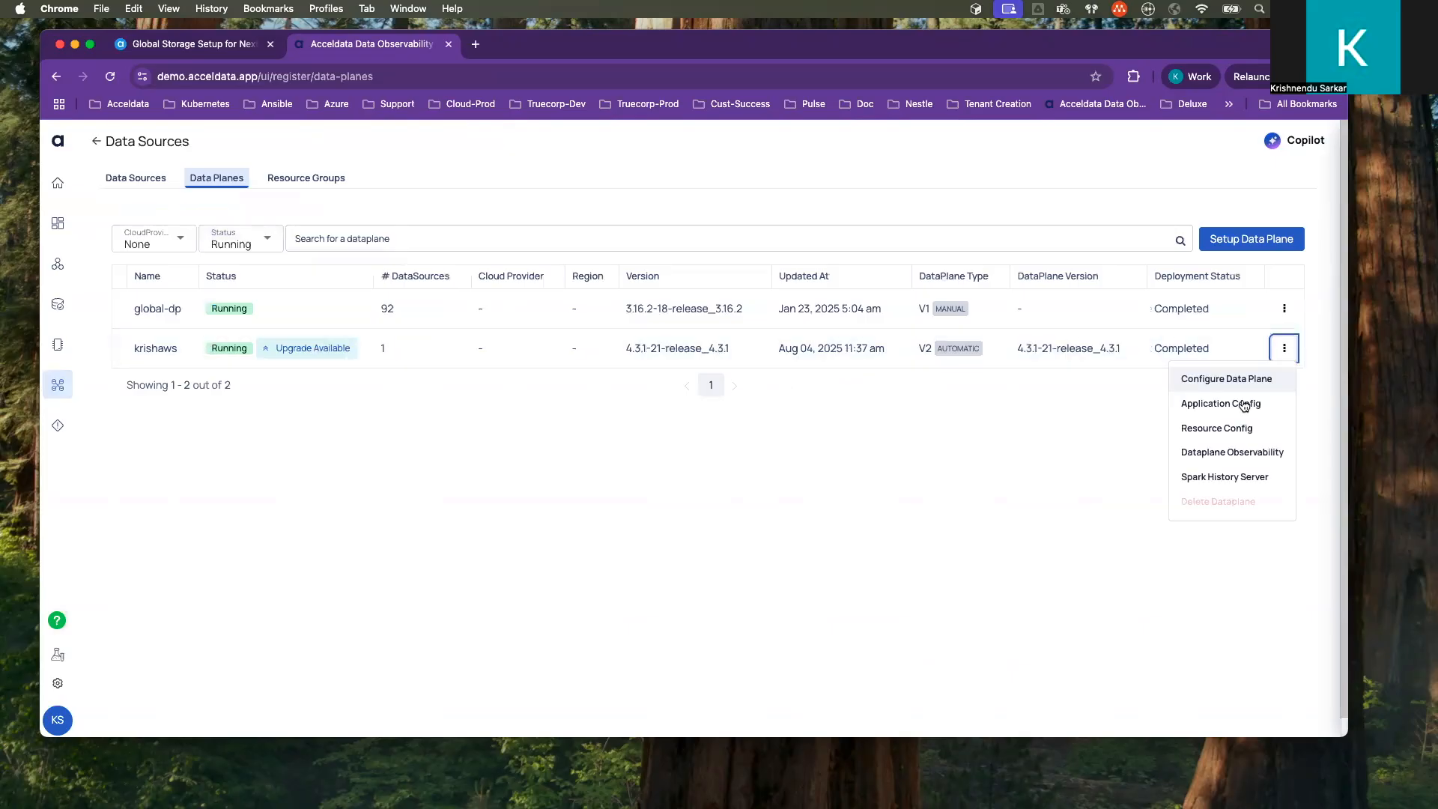
left_click(1221, 403)
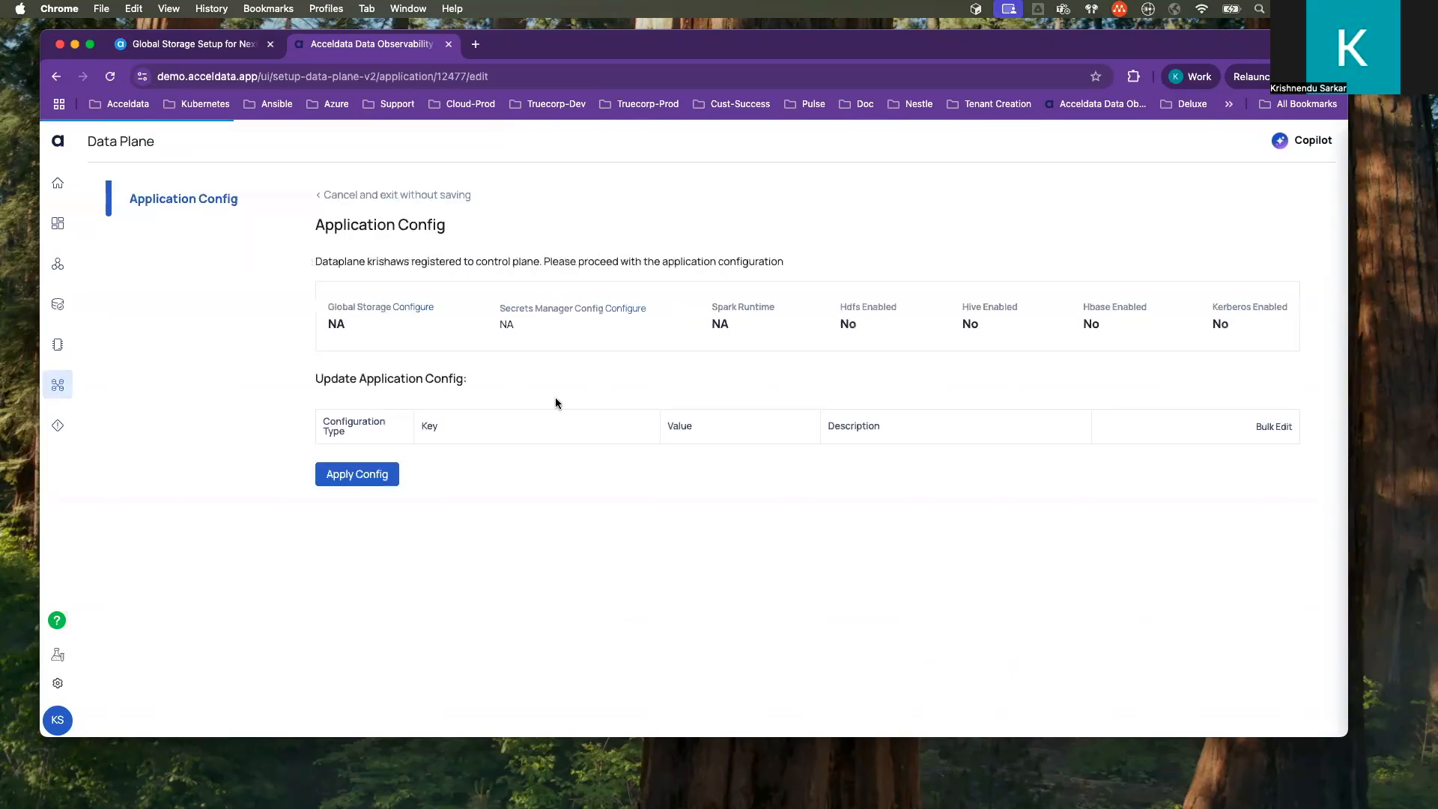